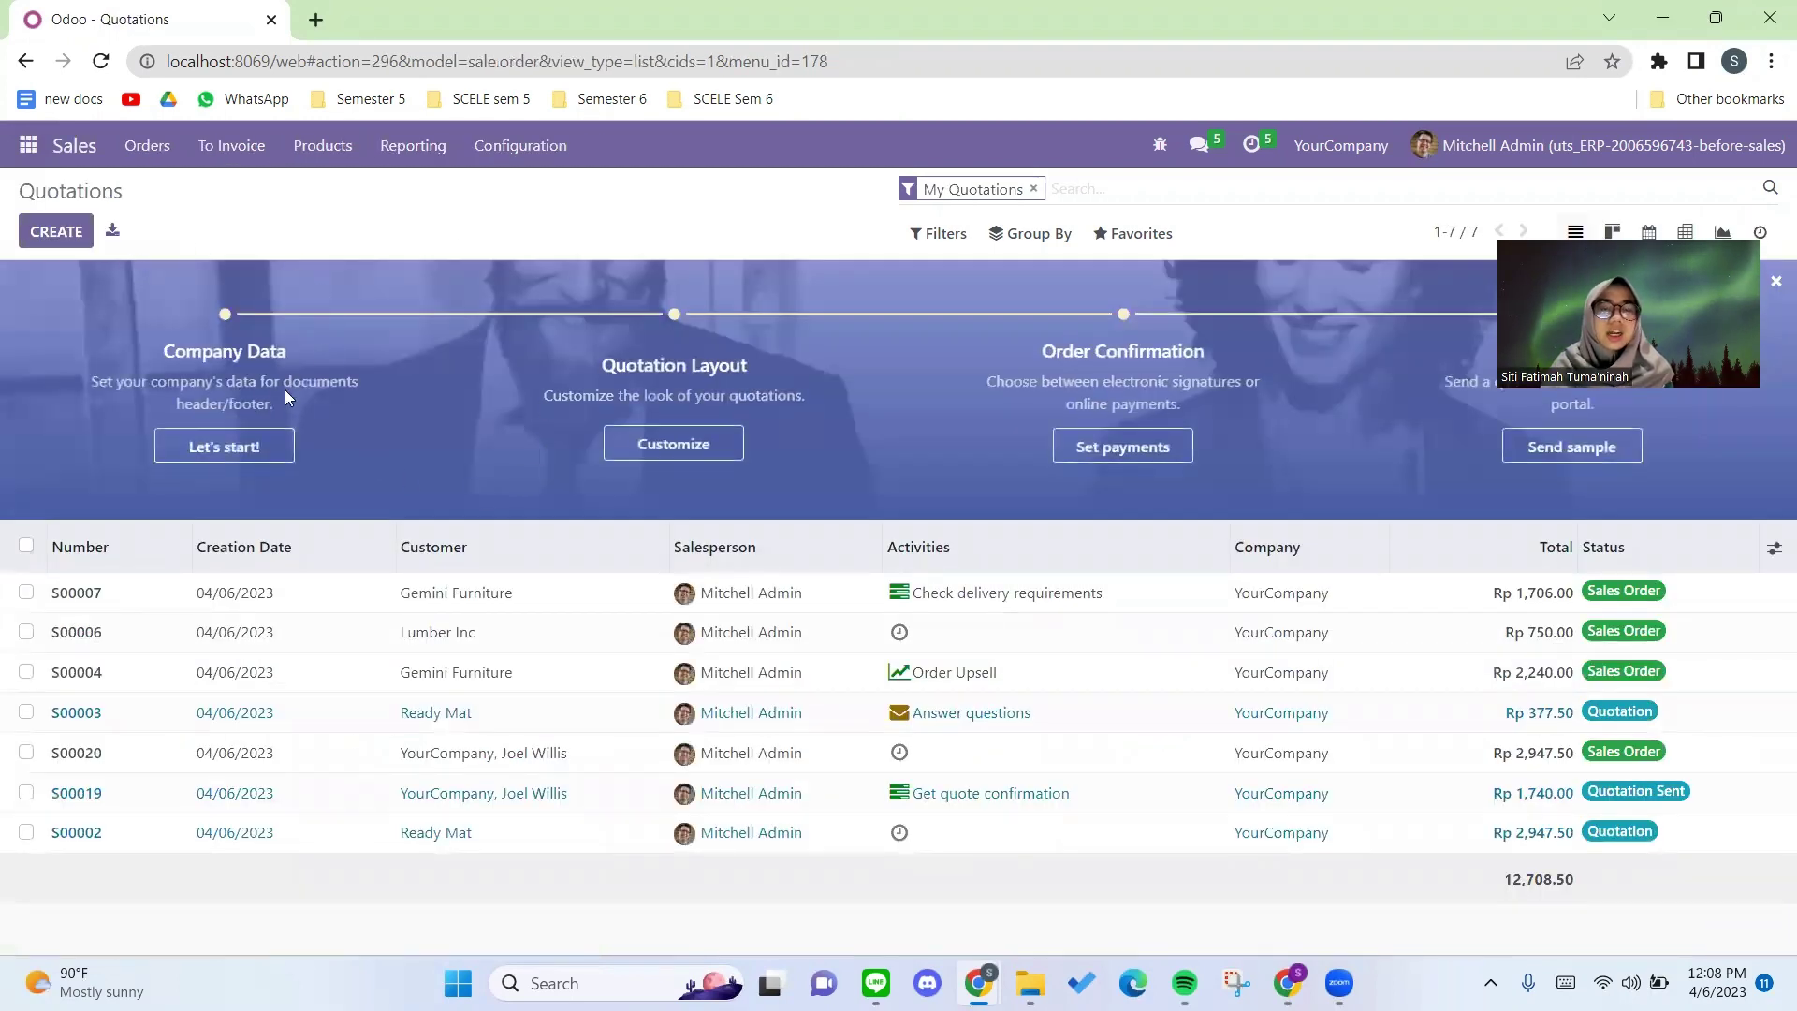
Open the Deco Addict customer record from the Sales customers and look through its details and contacts.
{"action": "left_click", "coordinate": [150, 154]}
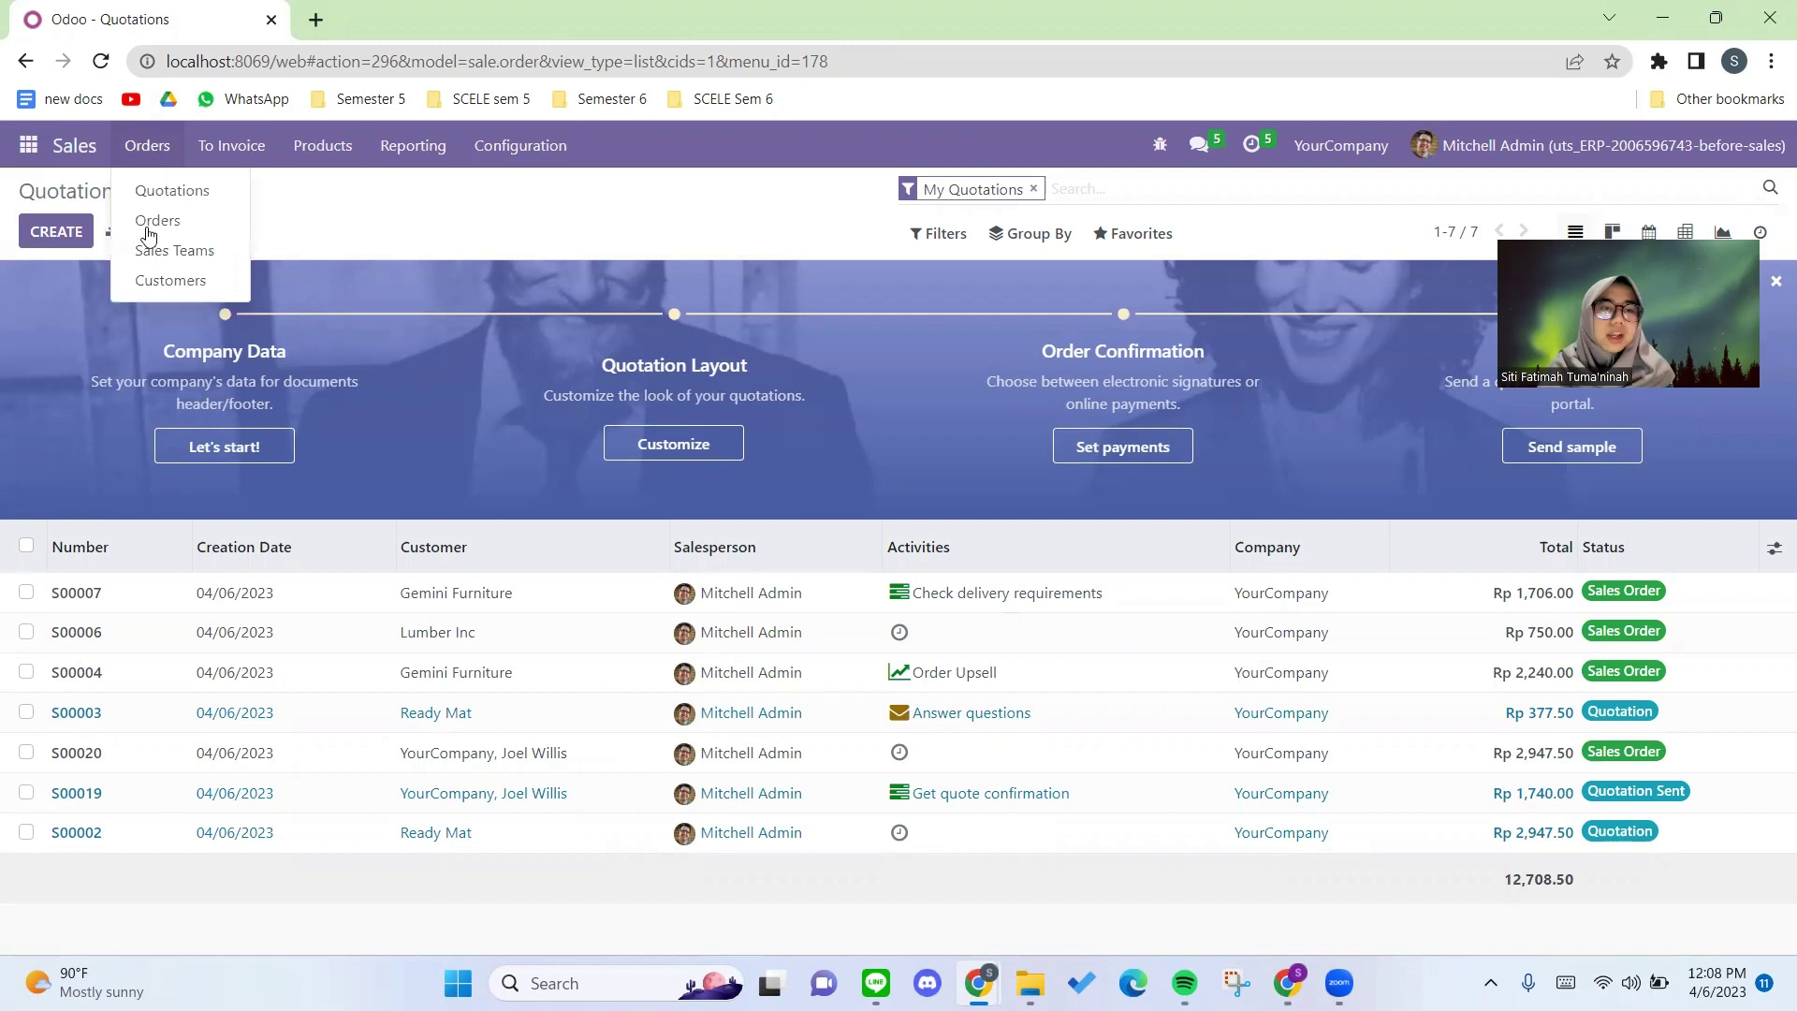
{"action": "left_click", "coordinate": [167, 284]}
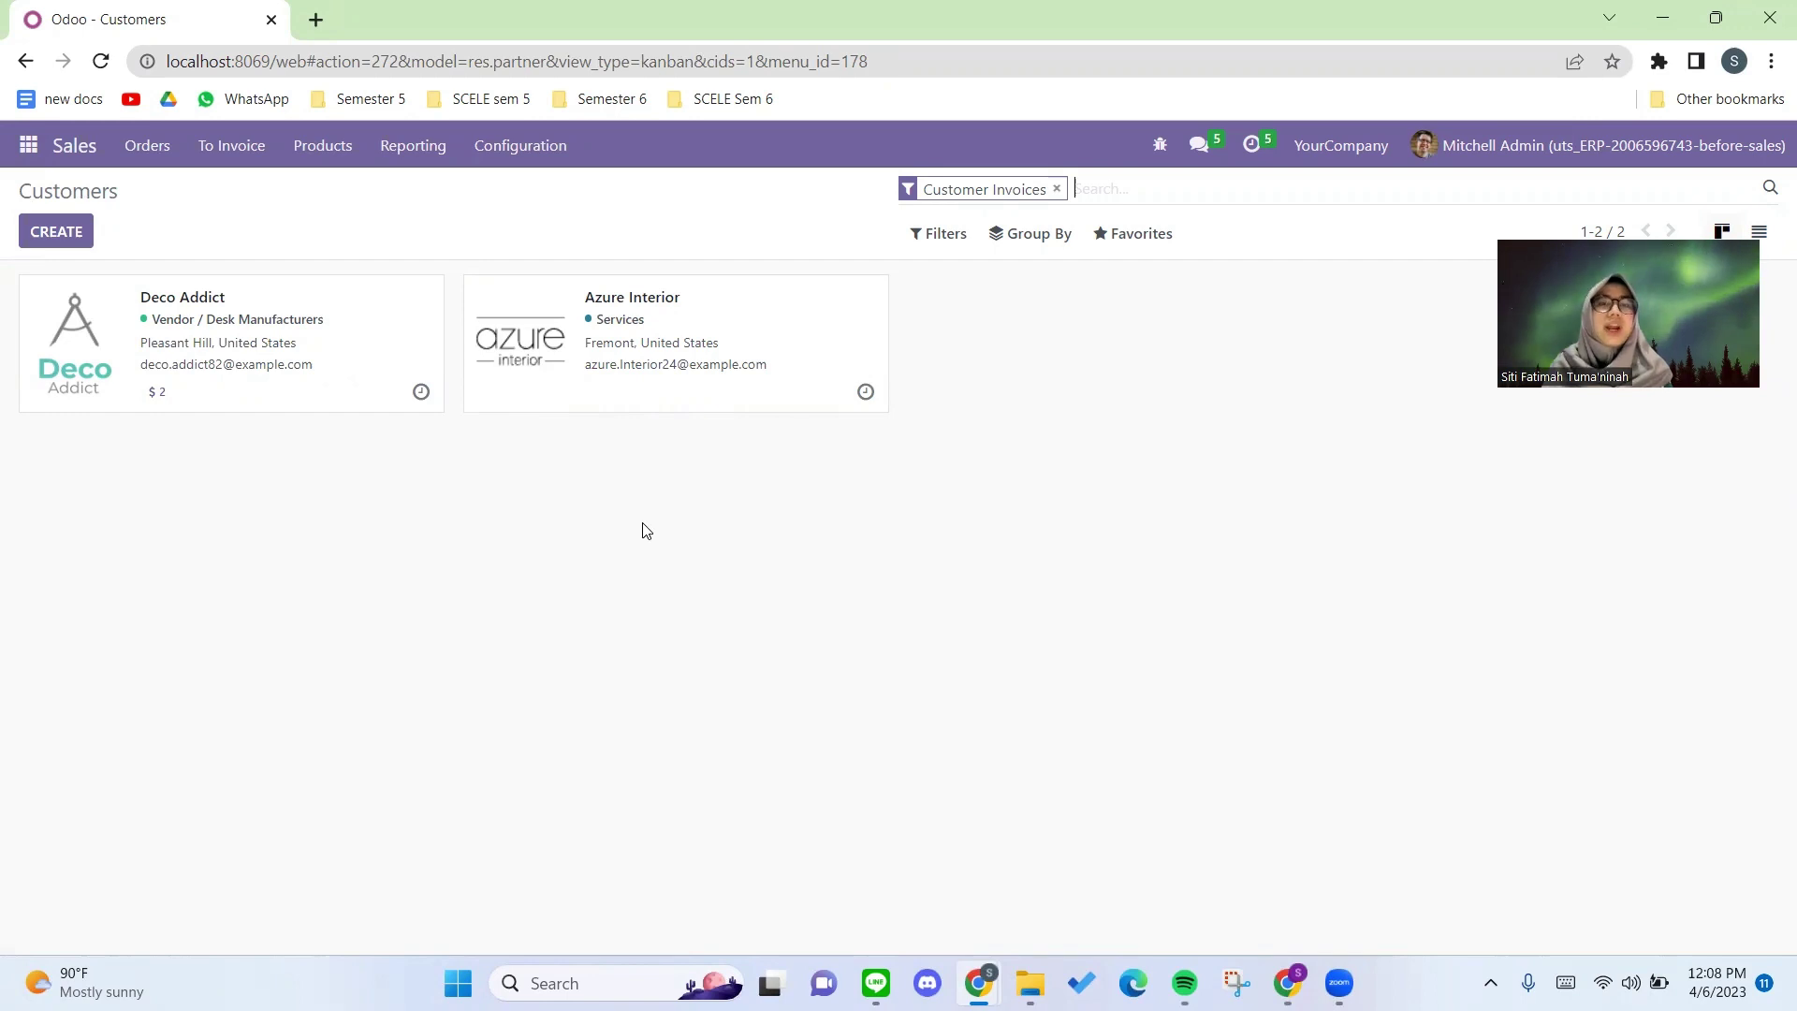
{"action": "left_click", "coordinate": [195, 309]}
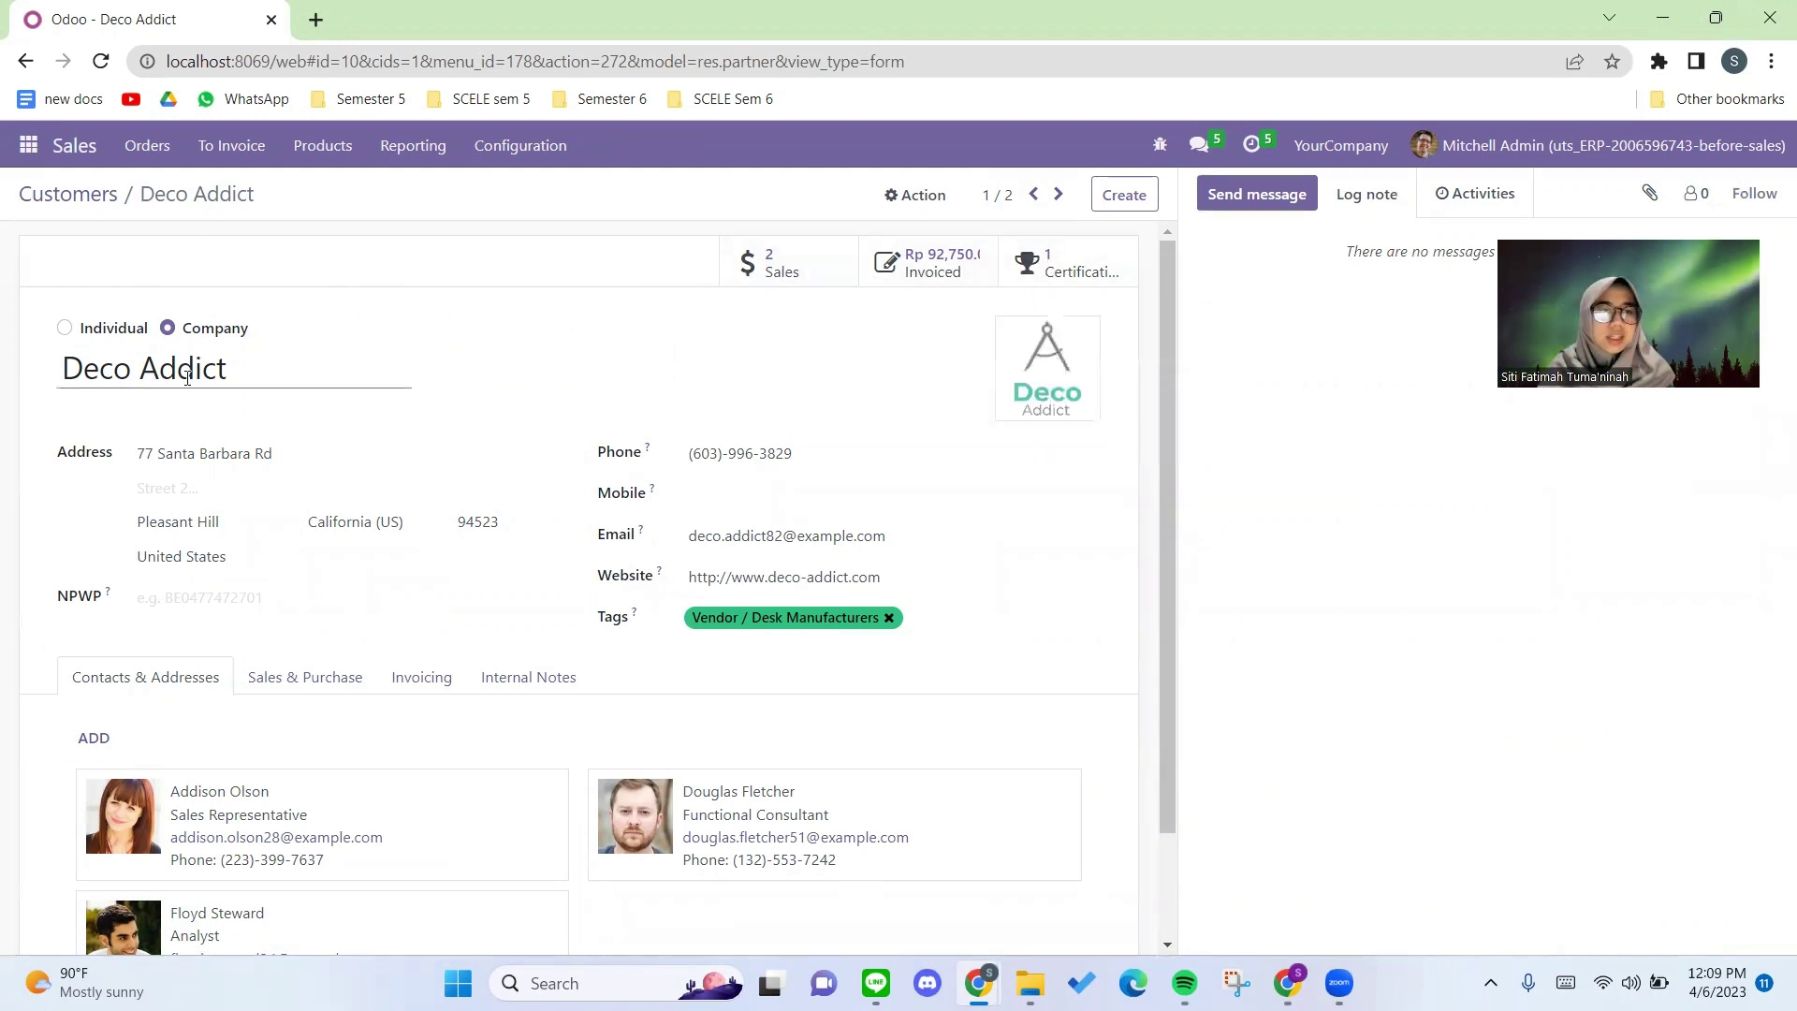
{"action": "scroll", "coordinate": [433, 289], "scroll_direction": "down", "scroll_amount": 2}
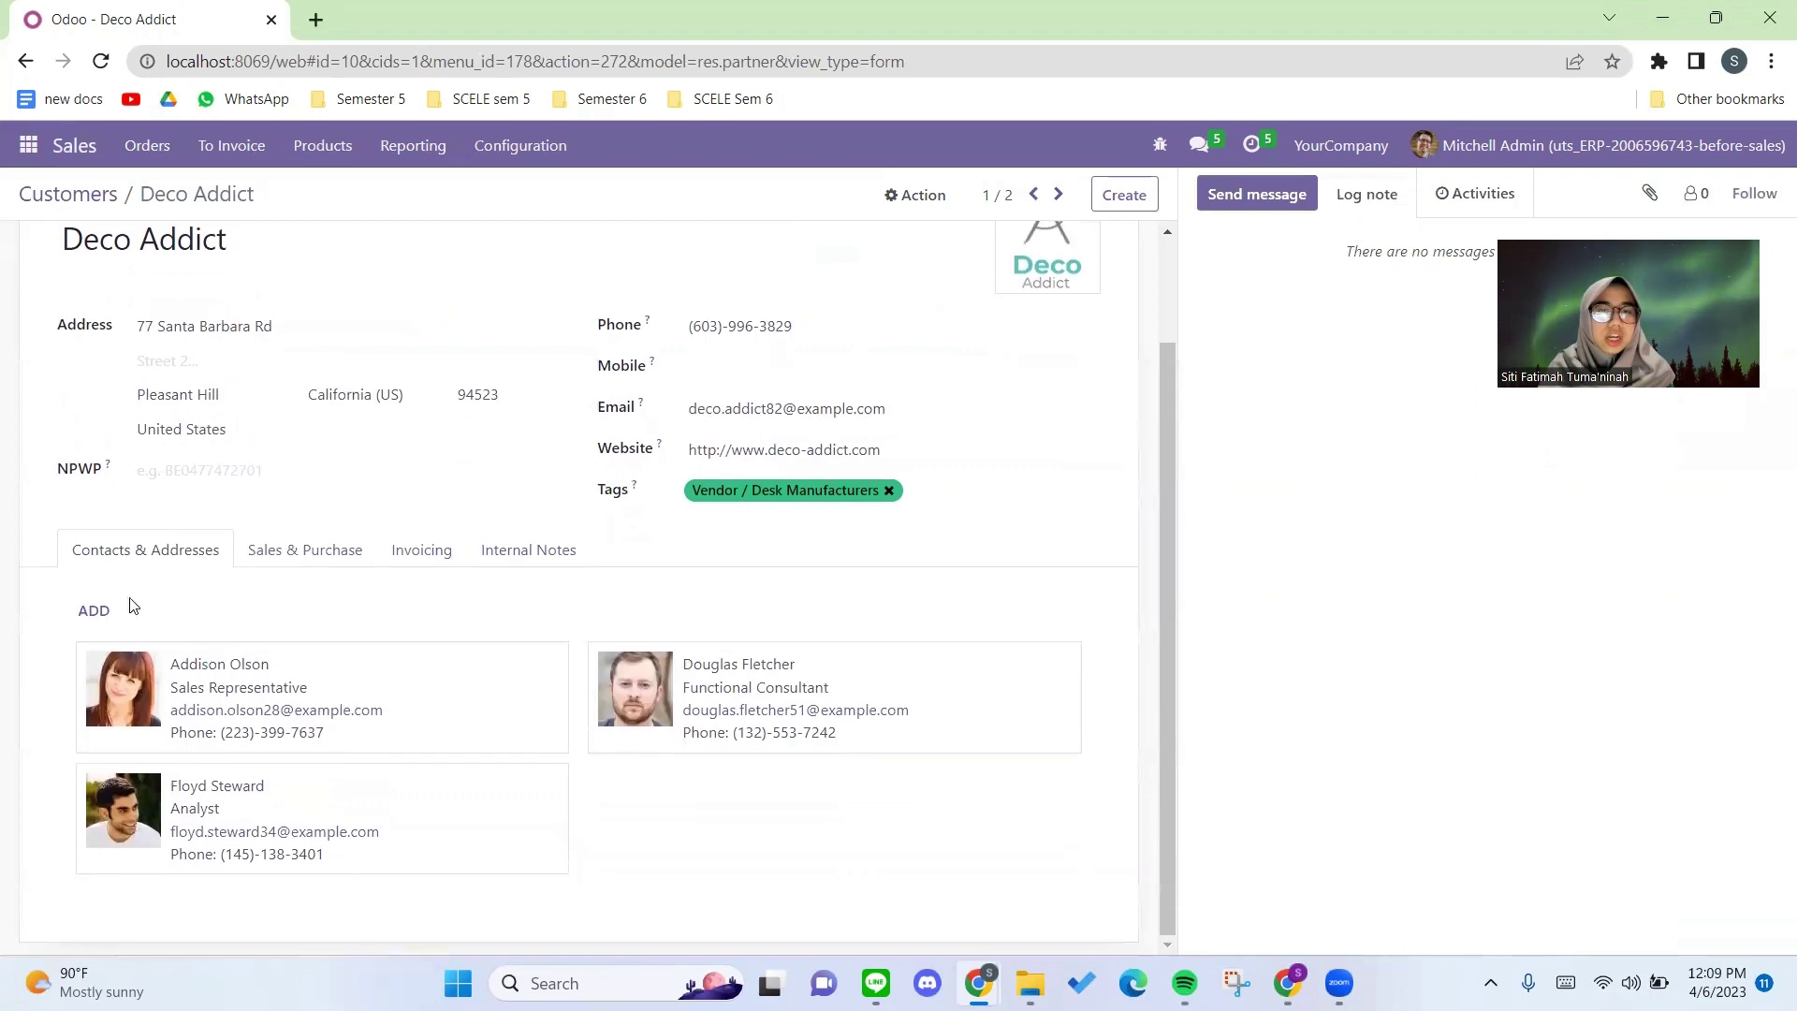
{"action": "scroll", "coordinate": [534, 585], "scroll_direction": "up", "scroll_amount": 2}
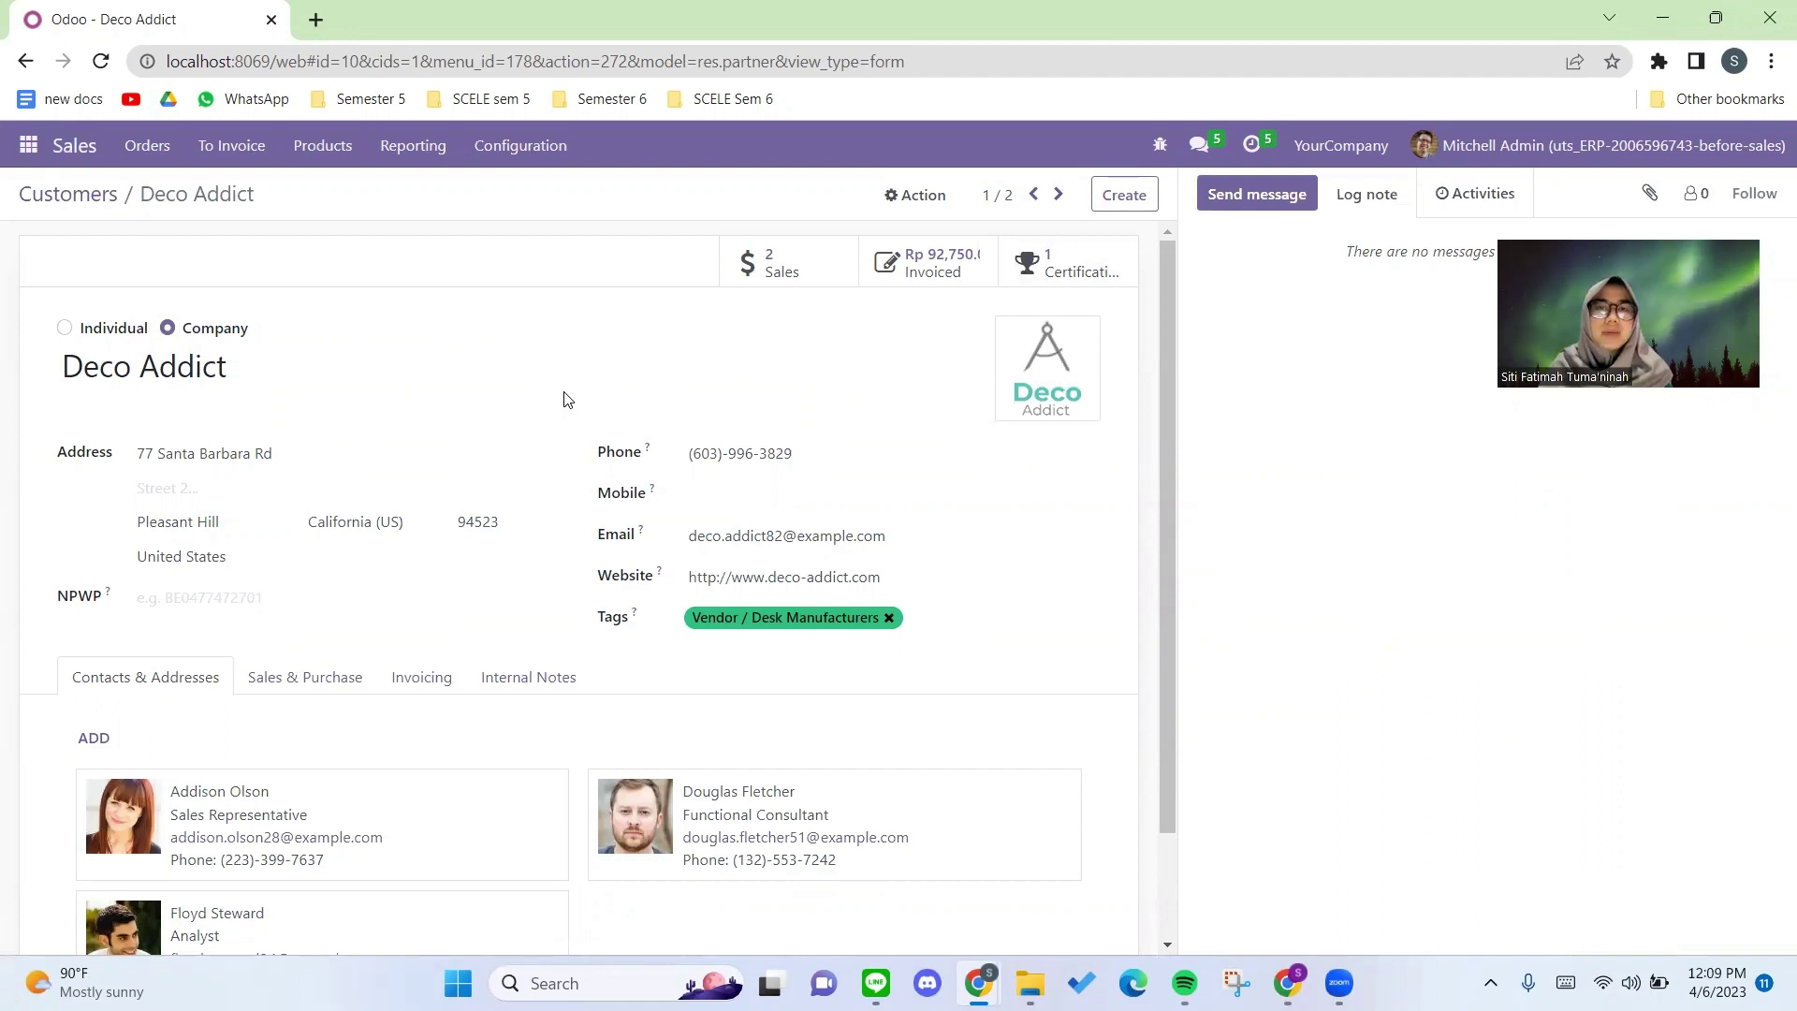
Switch to the incognito browser window and open the Partner Sale Pivot page of the Odoo Apps Store in a new tab.
{"action": "mouse_move", "coordinate": [979, 979]}
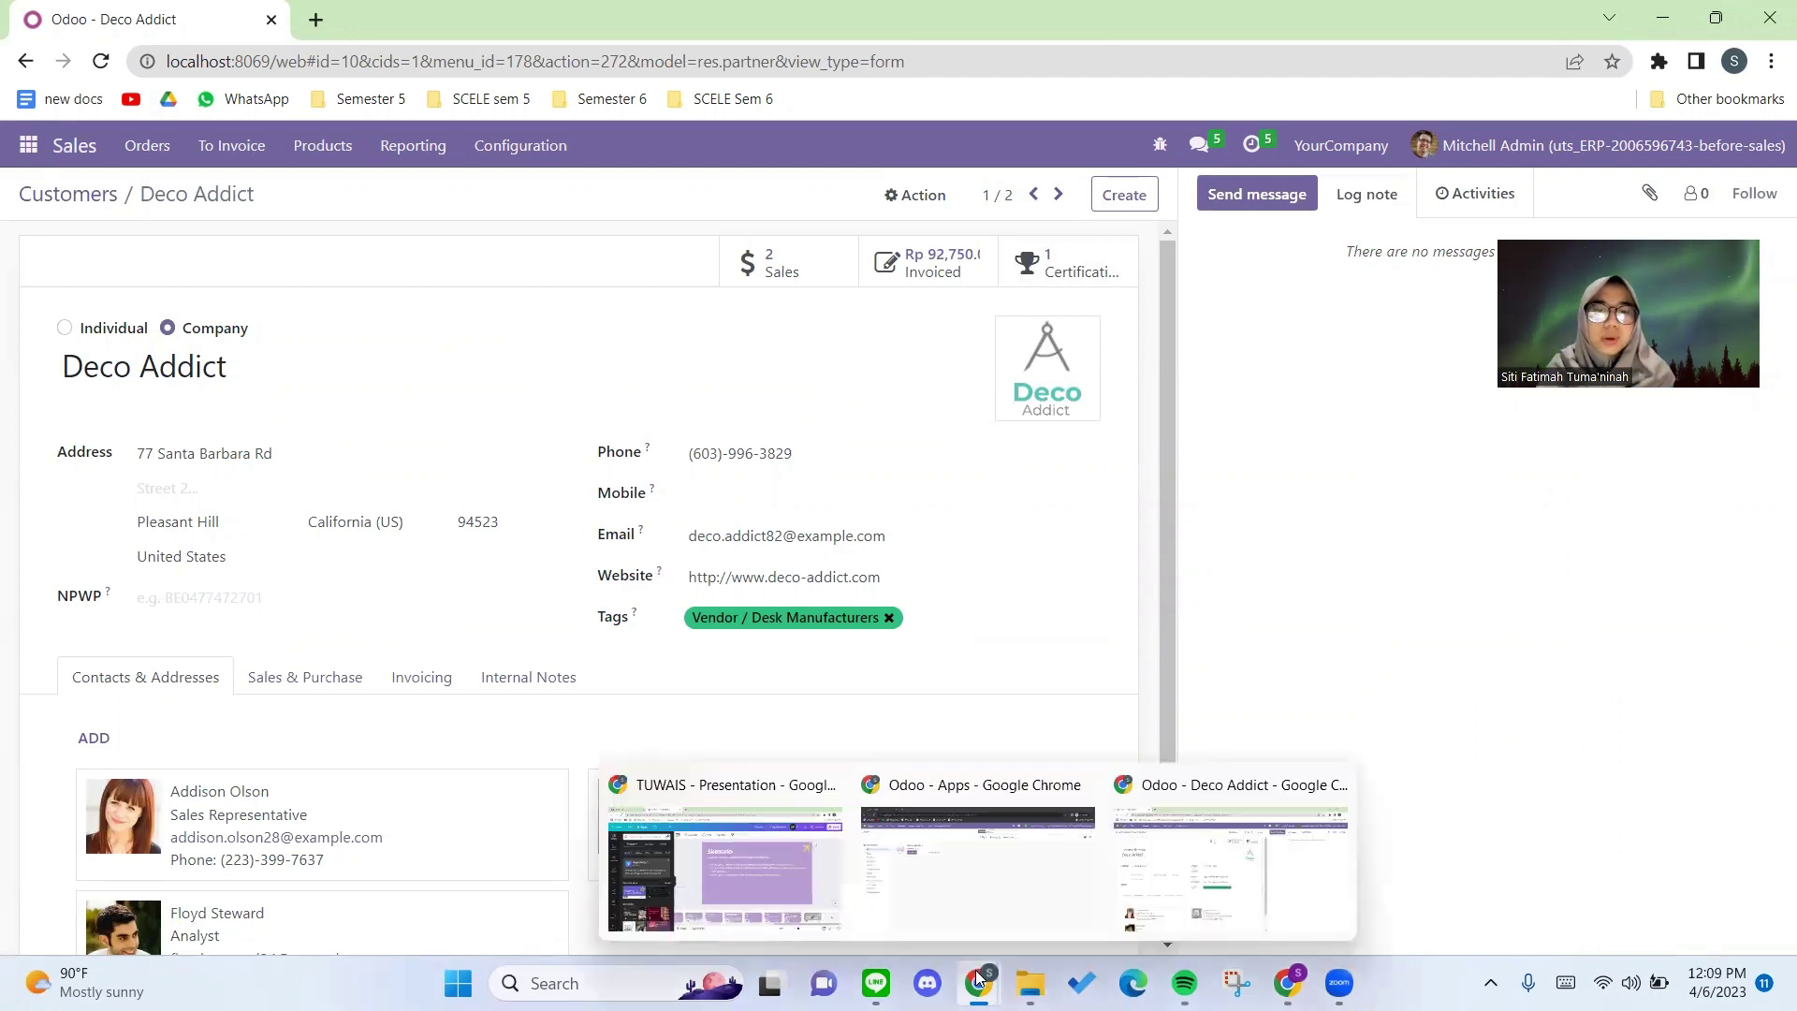
{"action": "left_click", "coordinate": [1011, 866]}
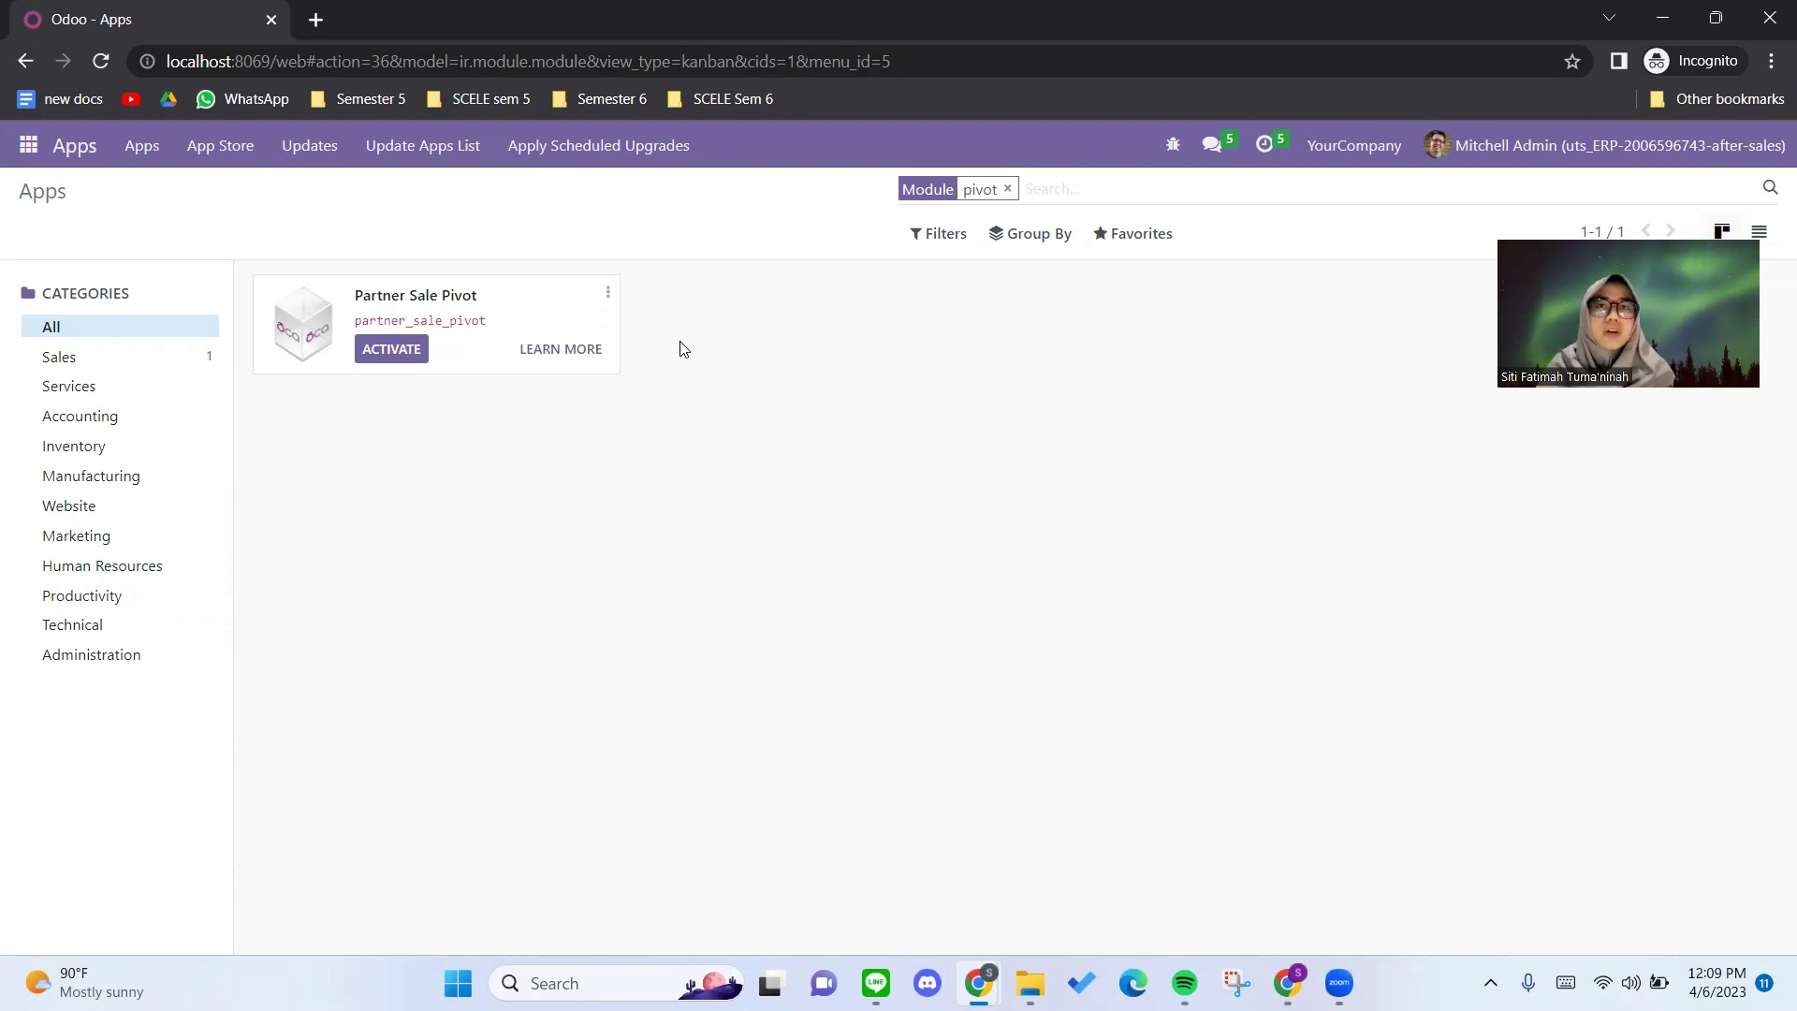
{"action": "left_click", "coordinate": [315, 19]}
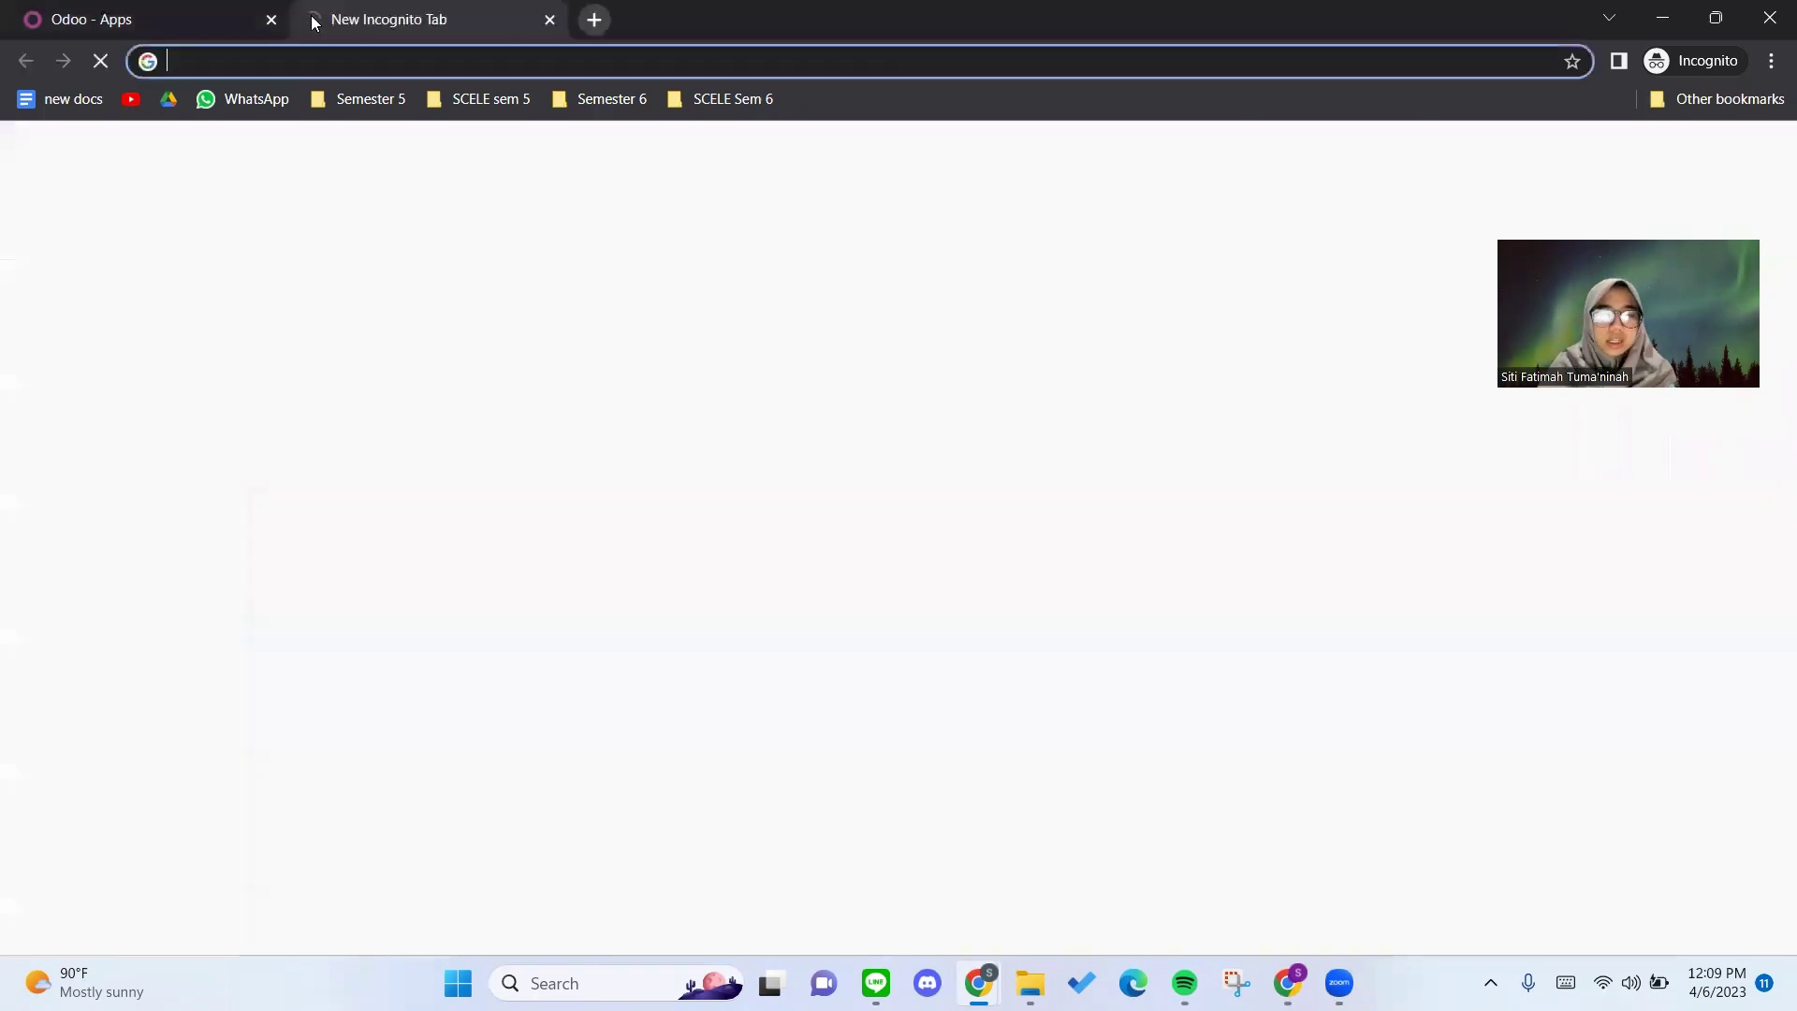
{"action": "type", "text": "pivo"}
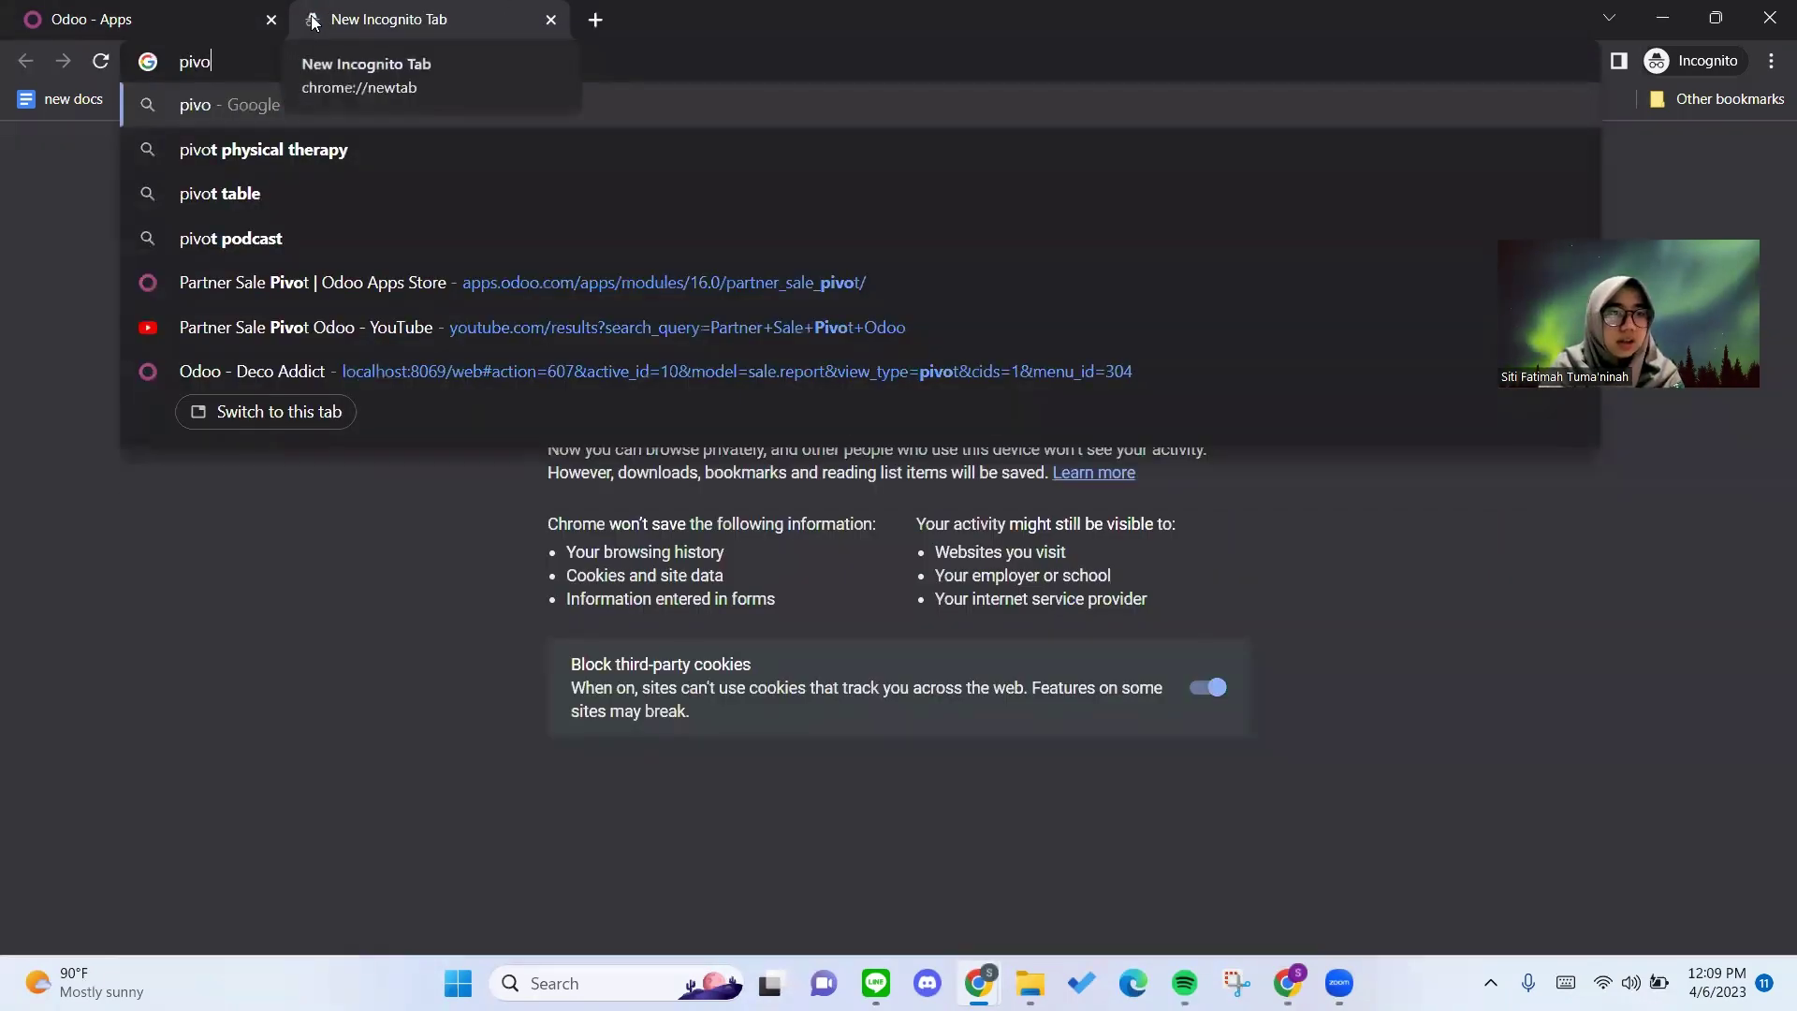
{"action": "left_click", "coordinate": [457, 284]}
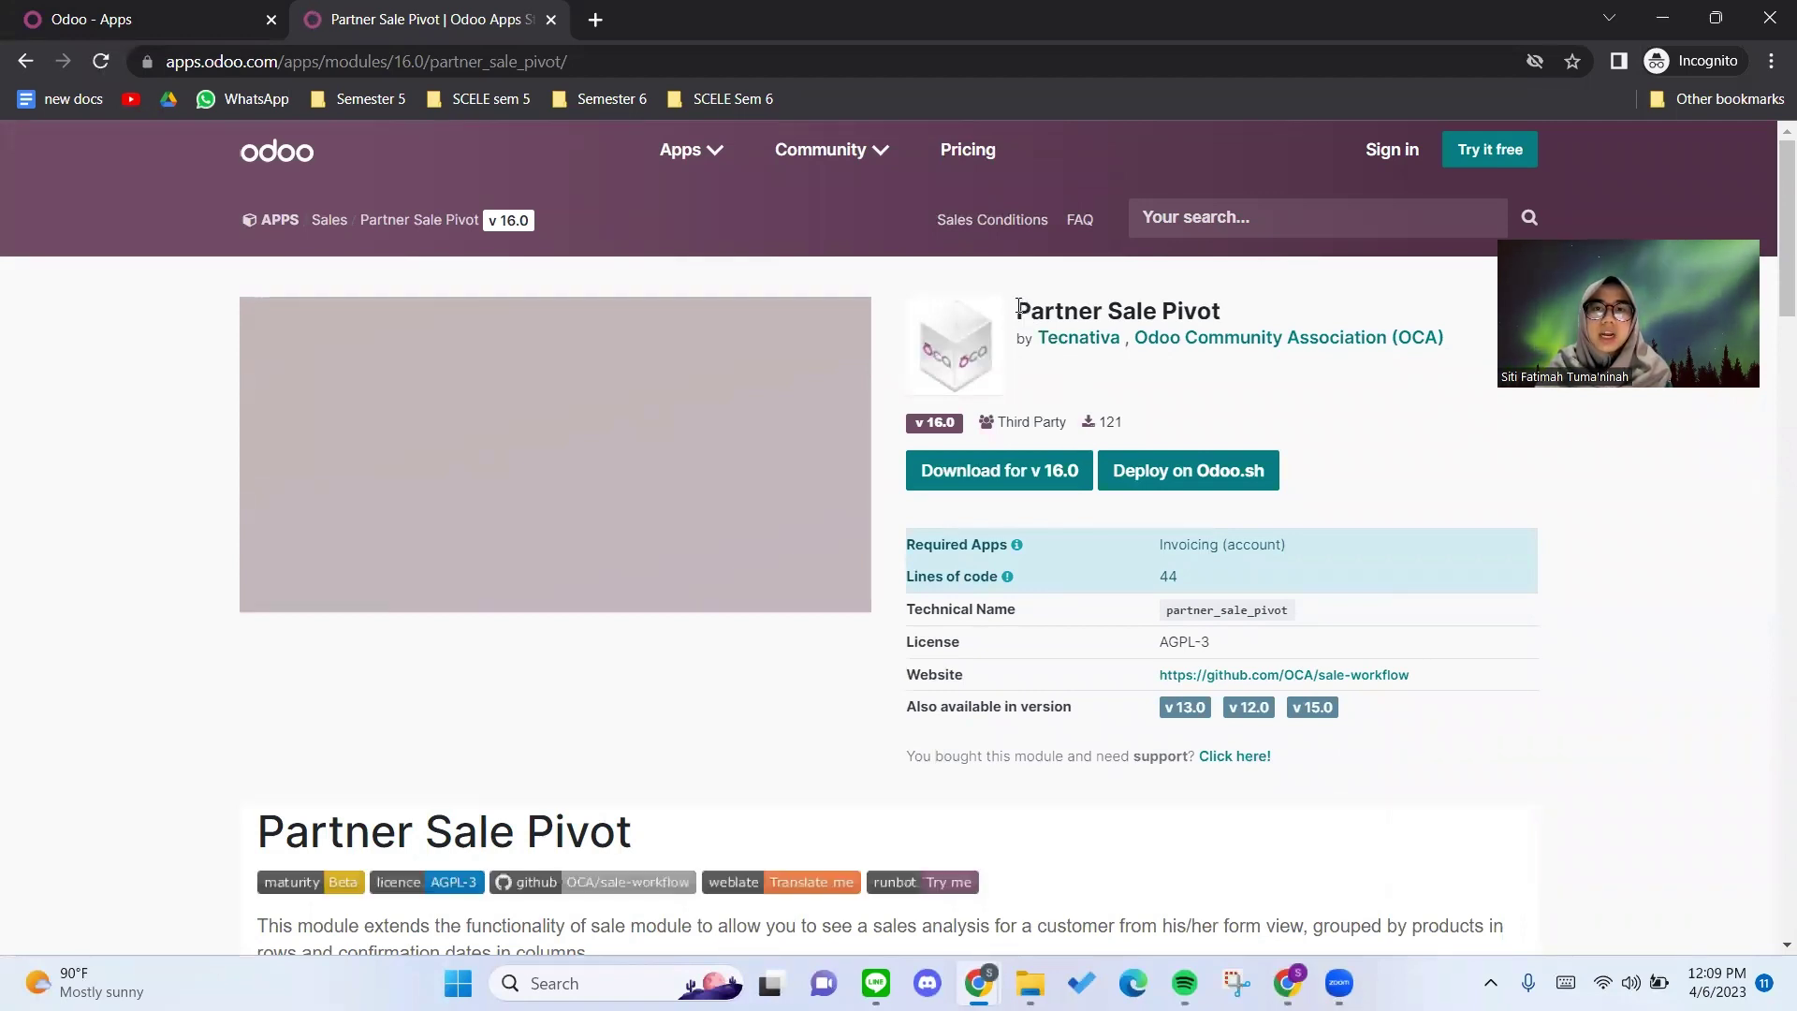
Highlight the module's name and authors, and download Partner Sale Pivot for v 16.0.
{"action": "left_click_drag", "start_coordinate": [1016, 309], "coordinate": [1238, 318]}
{"action": "left_click_drag", "start_coordinate": [1461, 342], "coordinate": [1036, 341]}
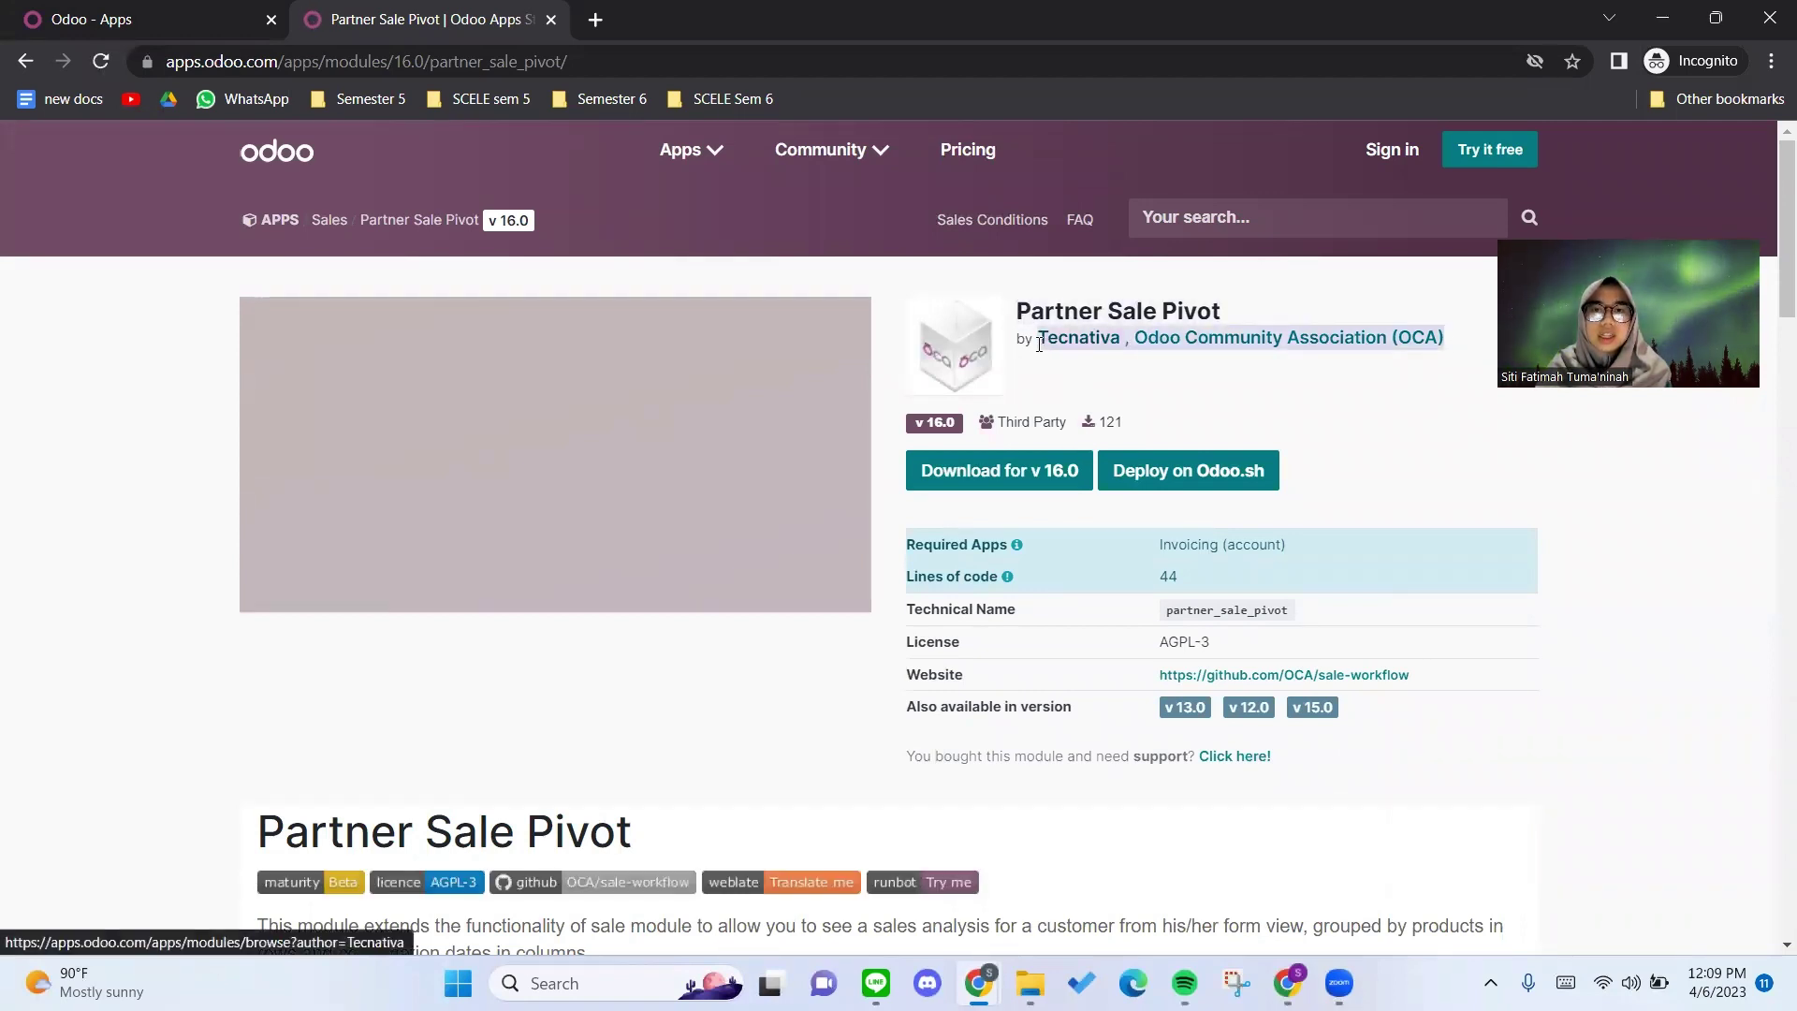
{"action": "left_click", "coordinate": [1003, 481]}
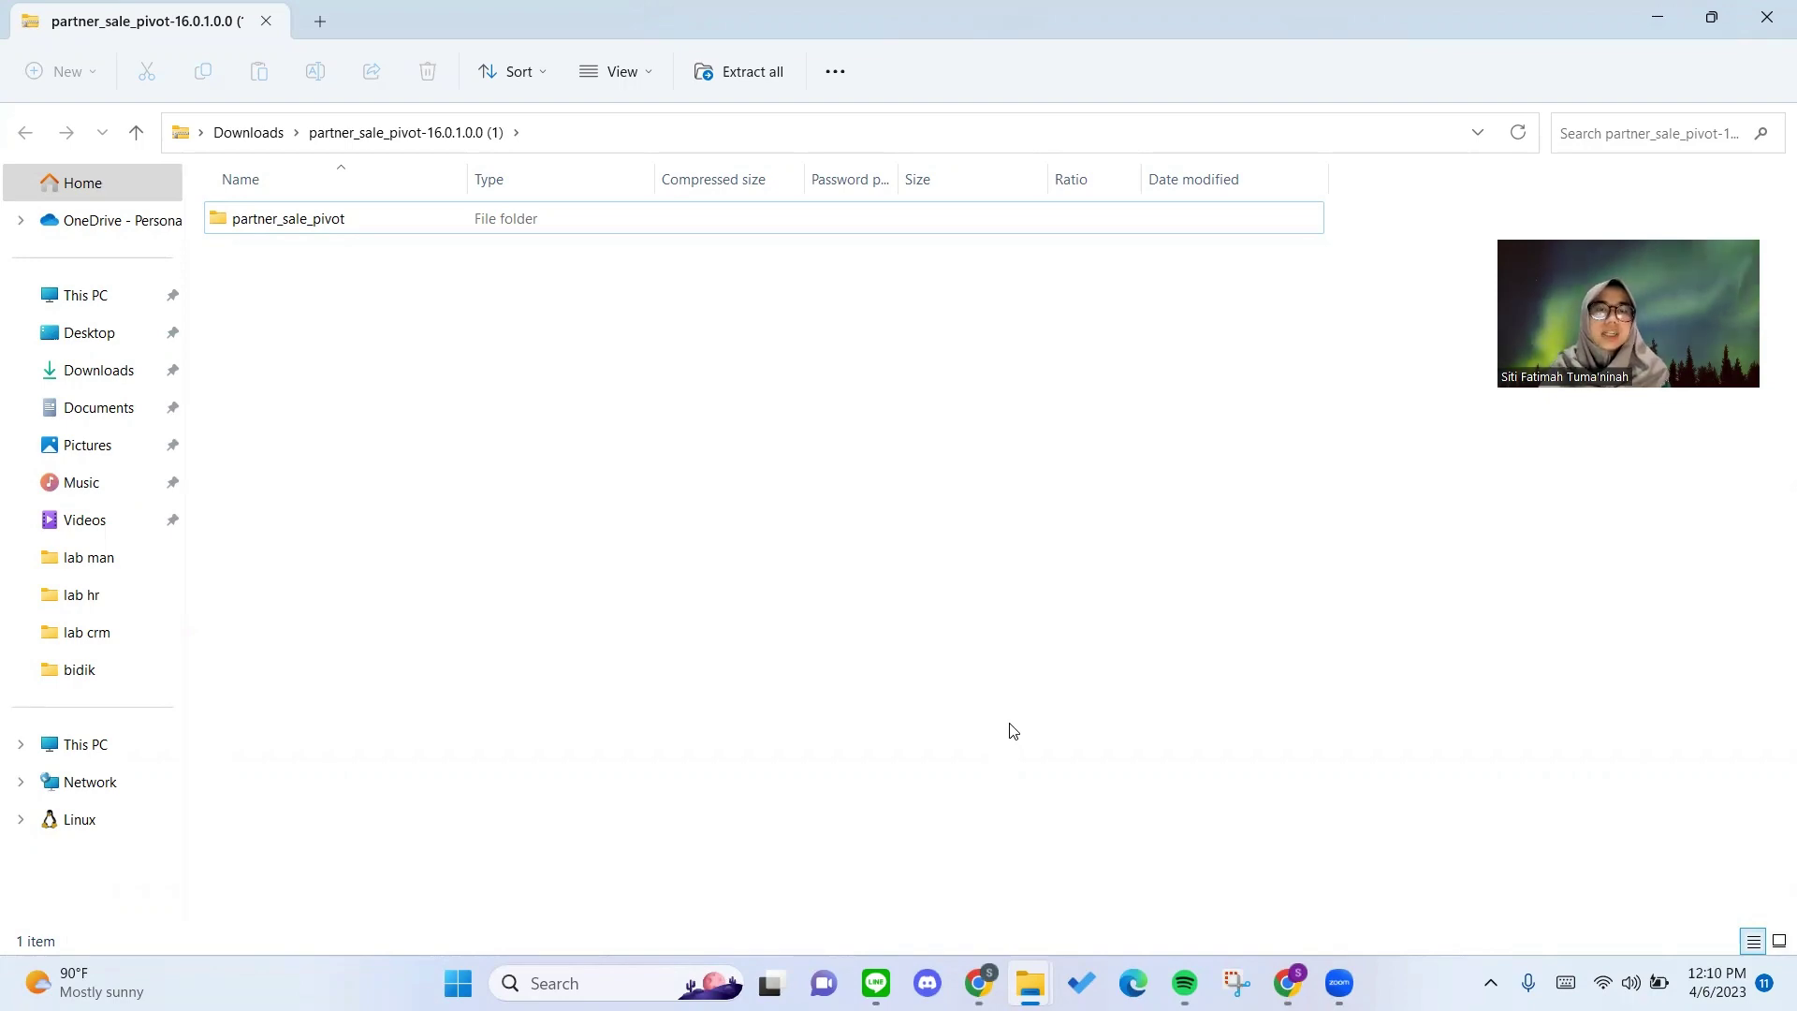
Return to the Odoo Apps list in the incognito browser window and activate the Partner Sale Pivot module.
{"action": "mouse_move", "coordinate": [978, 983]}
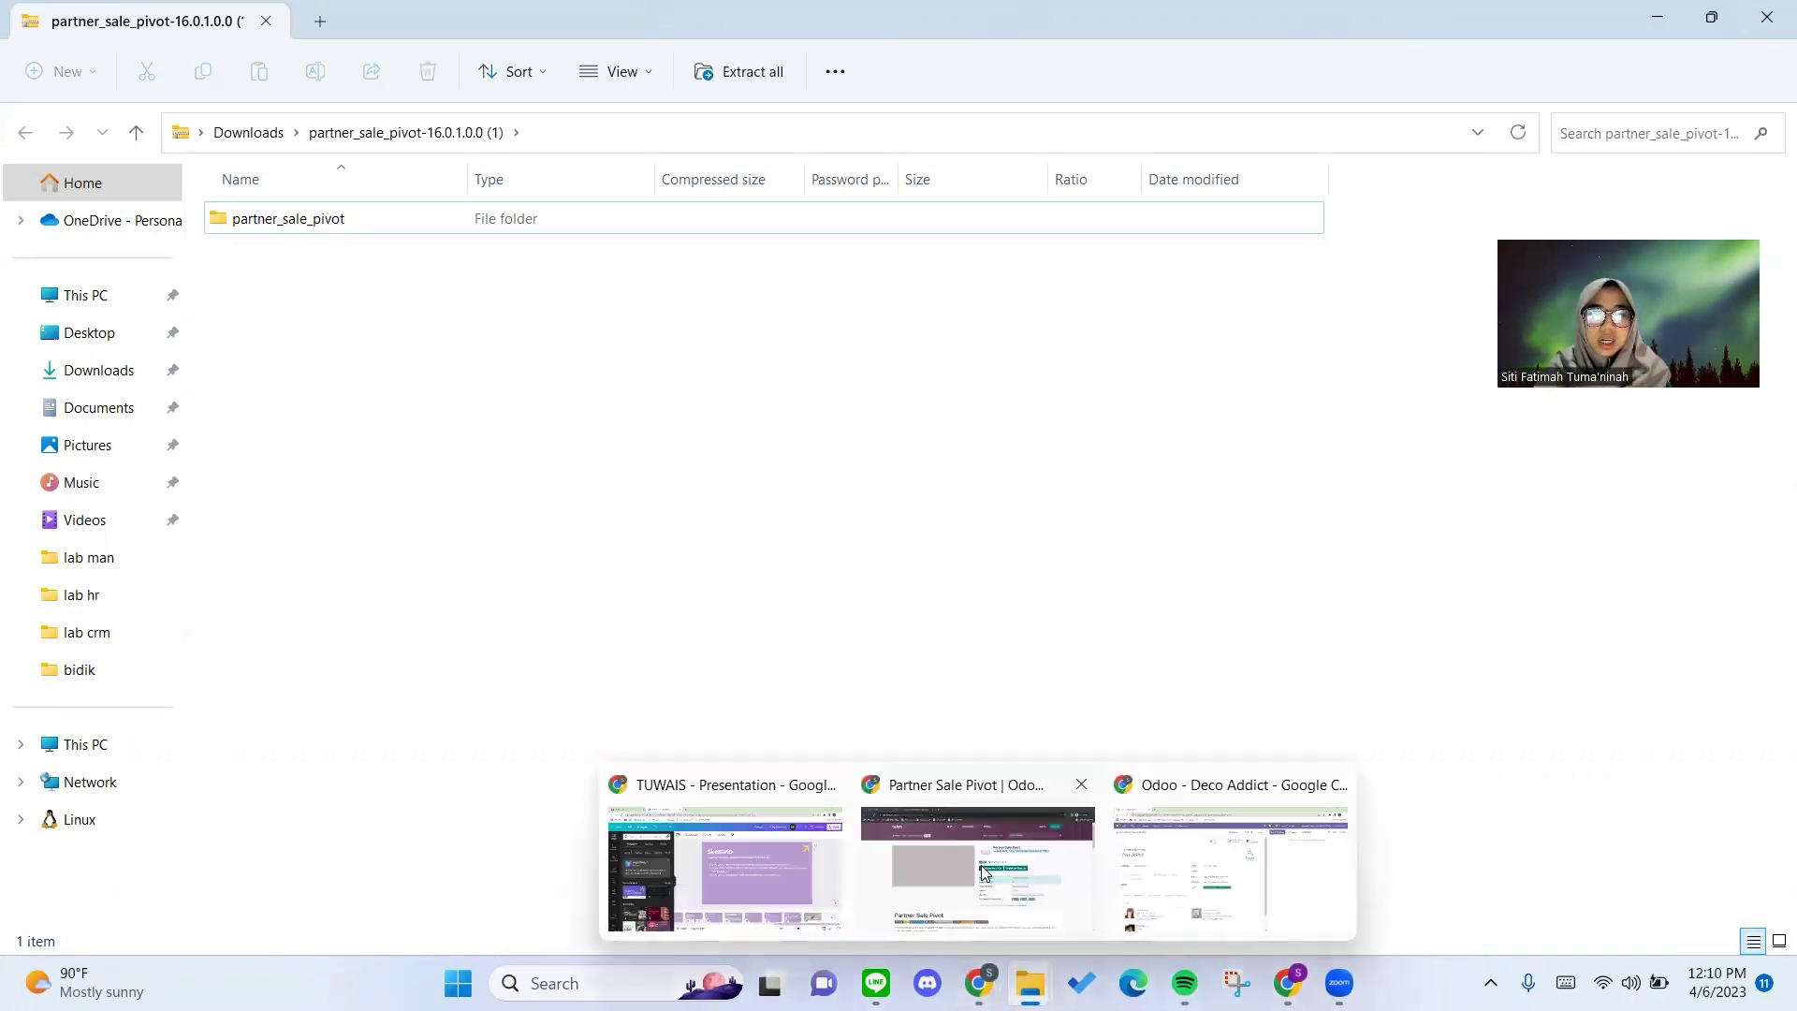
{"action": "left_click", "coordinate": [985, 873]}
{"action": "left_click", "coordinate": [181, 11]}
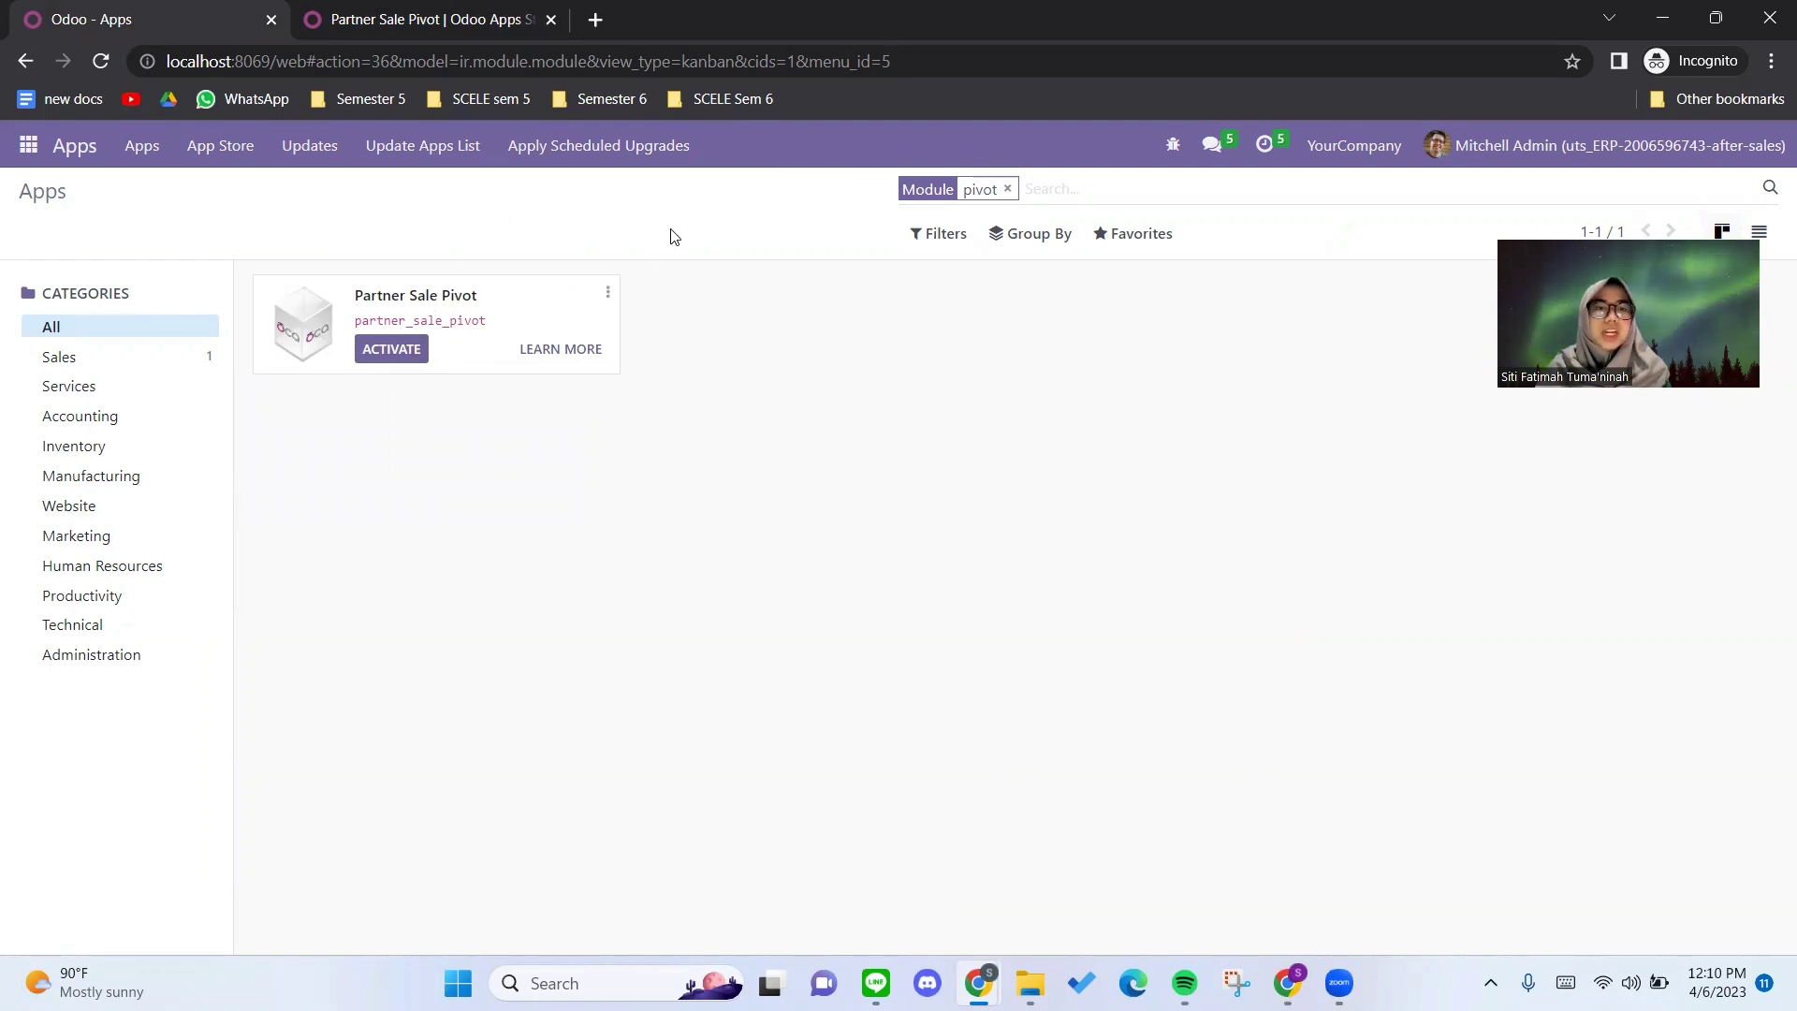
{"action": "left_click", "coordinate": [406, 364]}
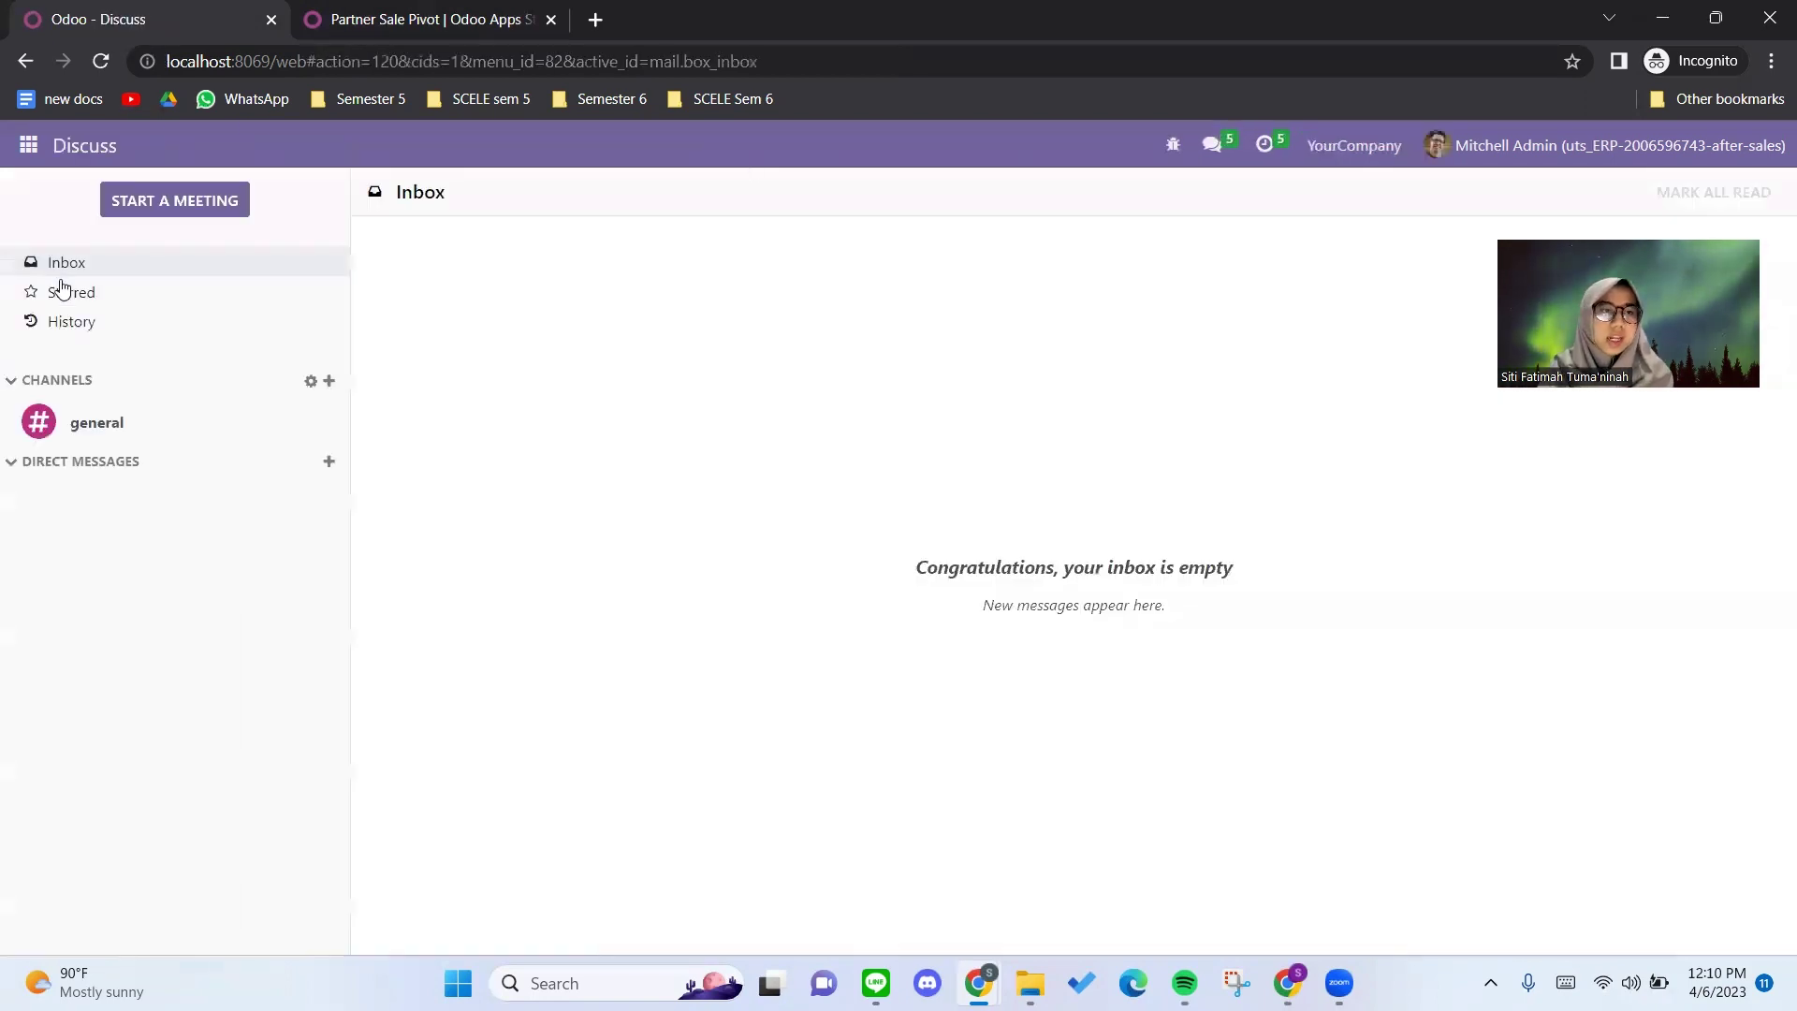
Open the Deco Addict customer record from the Sales customers in the after-sales database.
{"action": "left_click", "coordinate": [33, 161]}
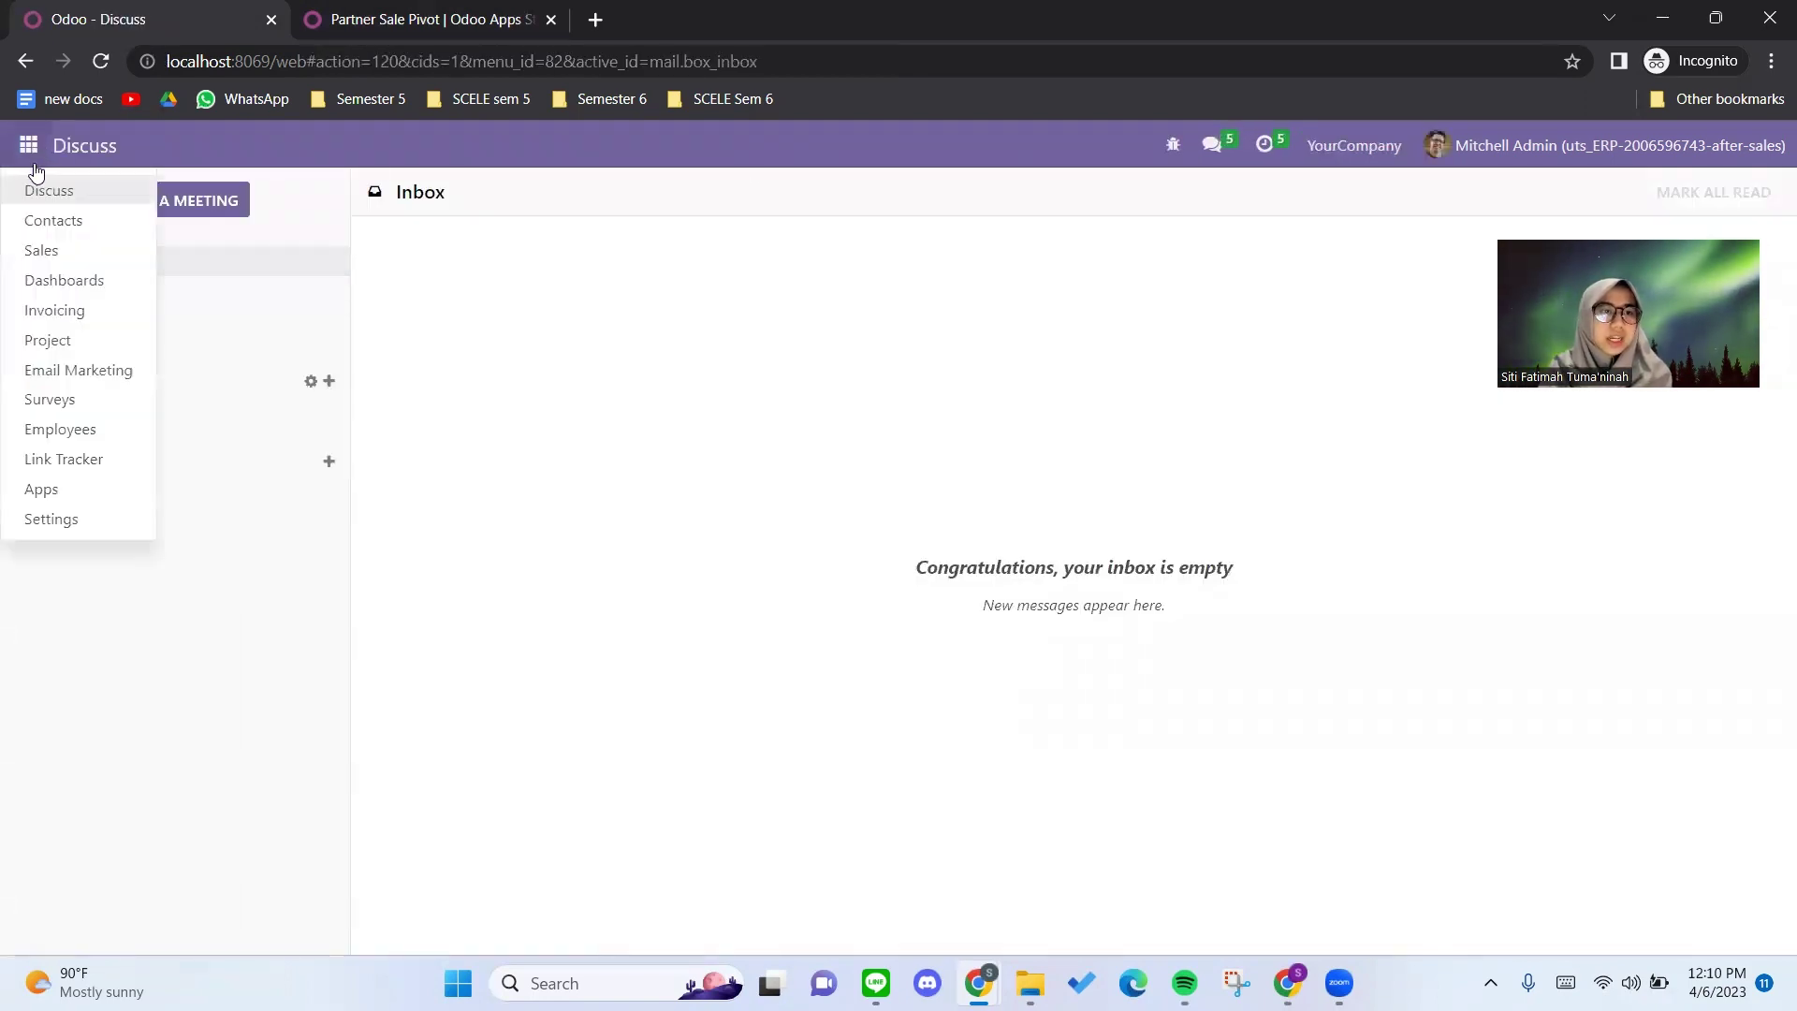
{"action": "left_click", "coordinate": [50, 259]}
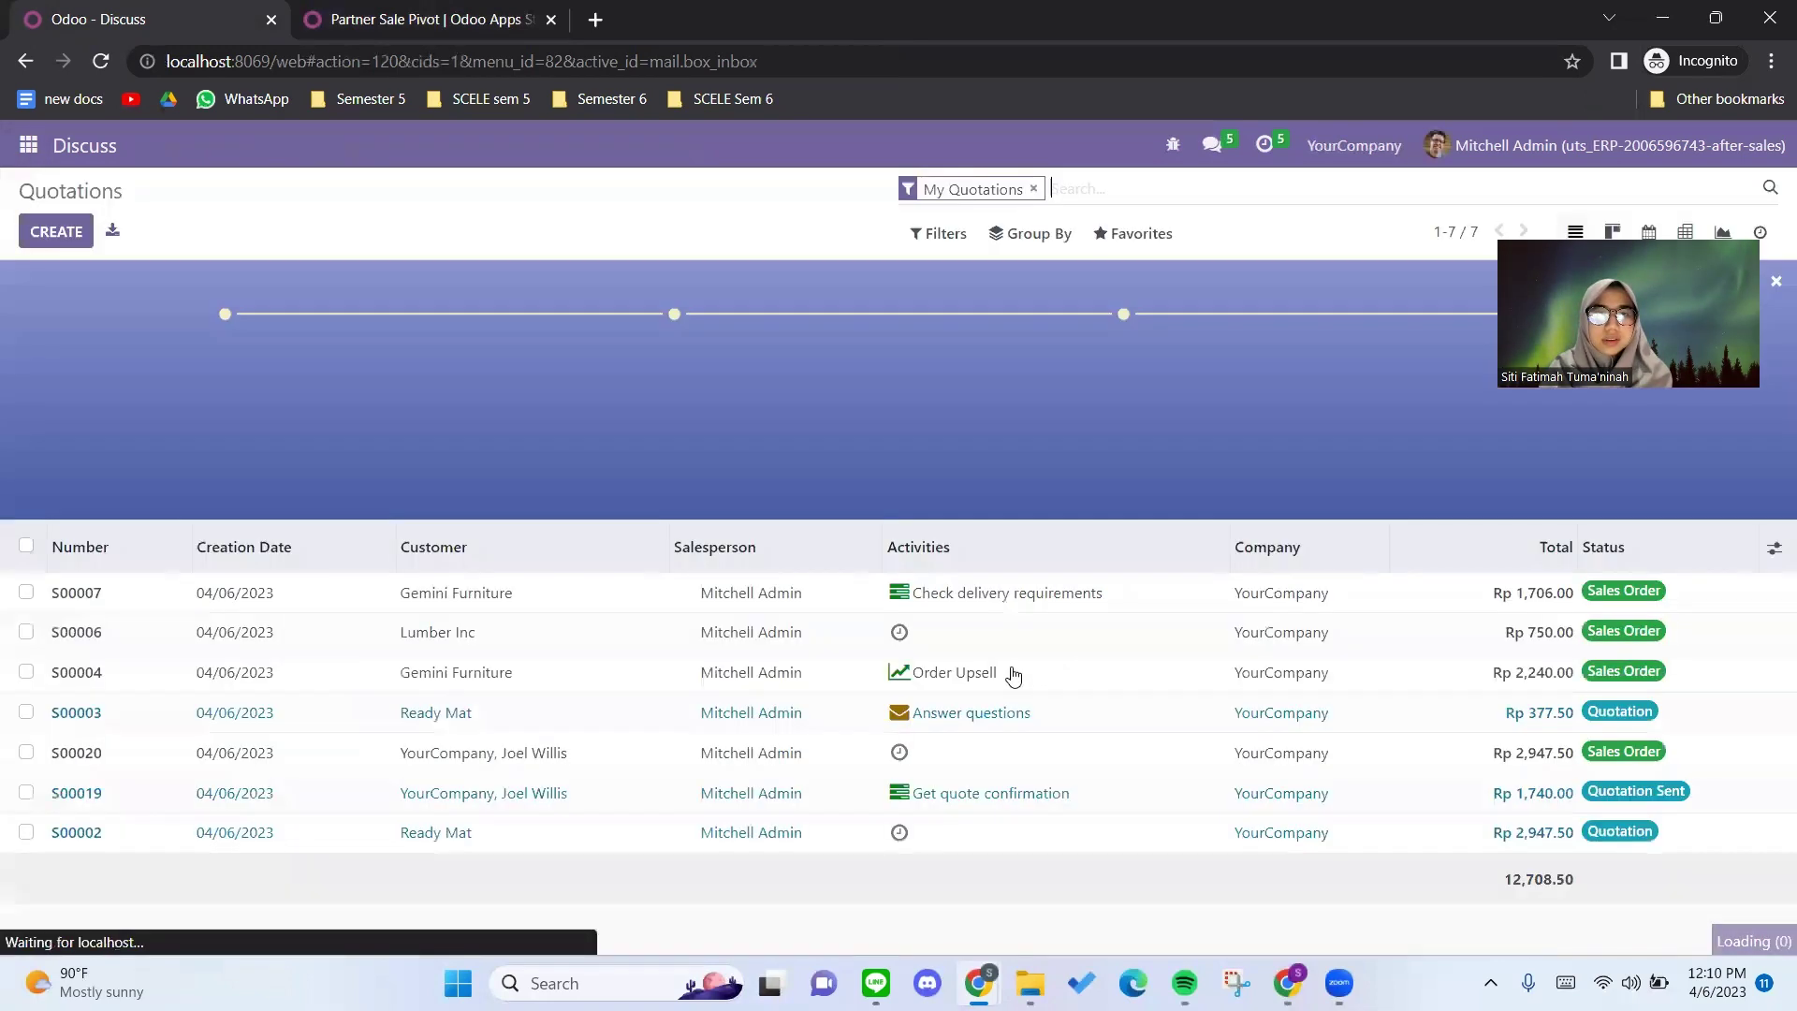
{"action": "left_click", "coordinate": [149, 150]}
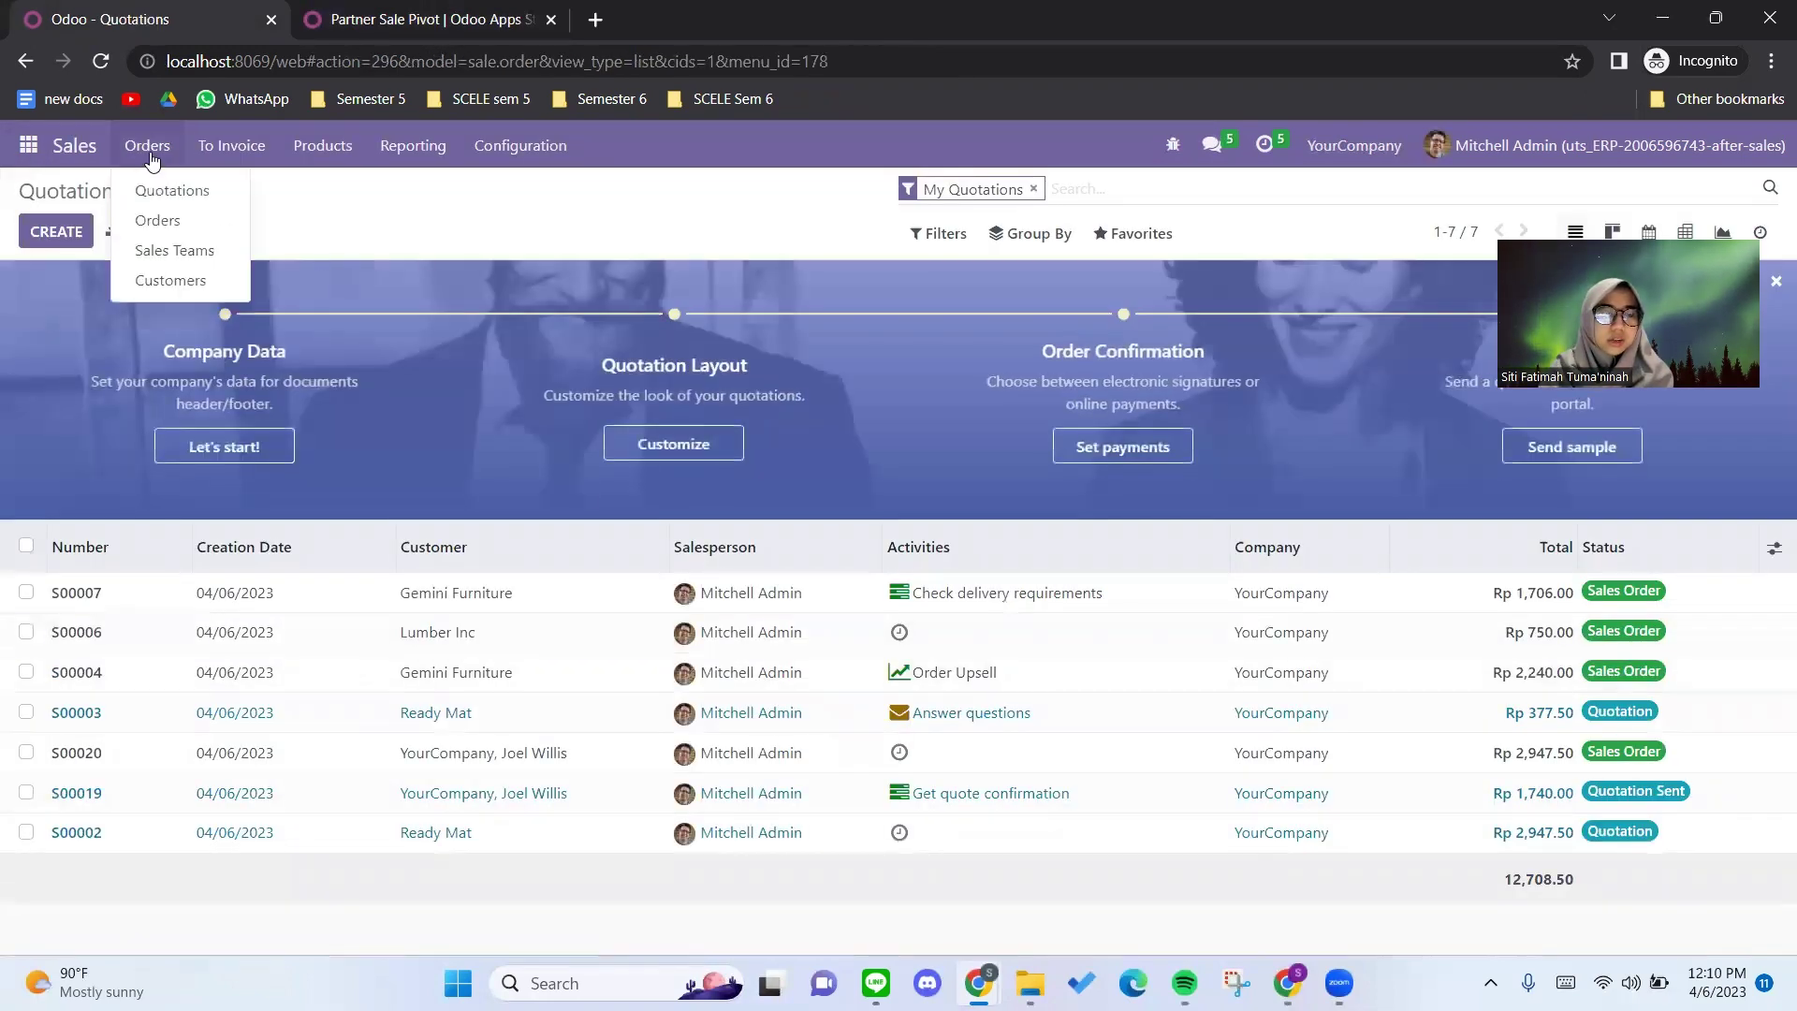
{"action": "left_click", "coordinate": [187, 278]}
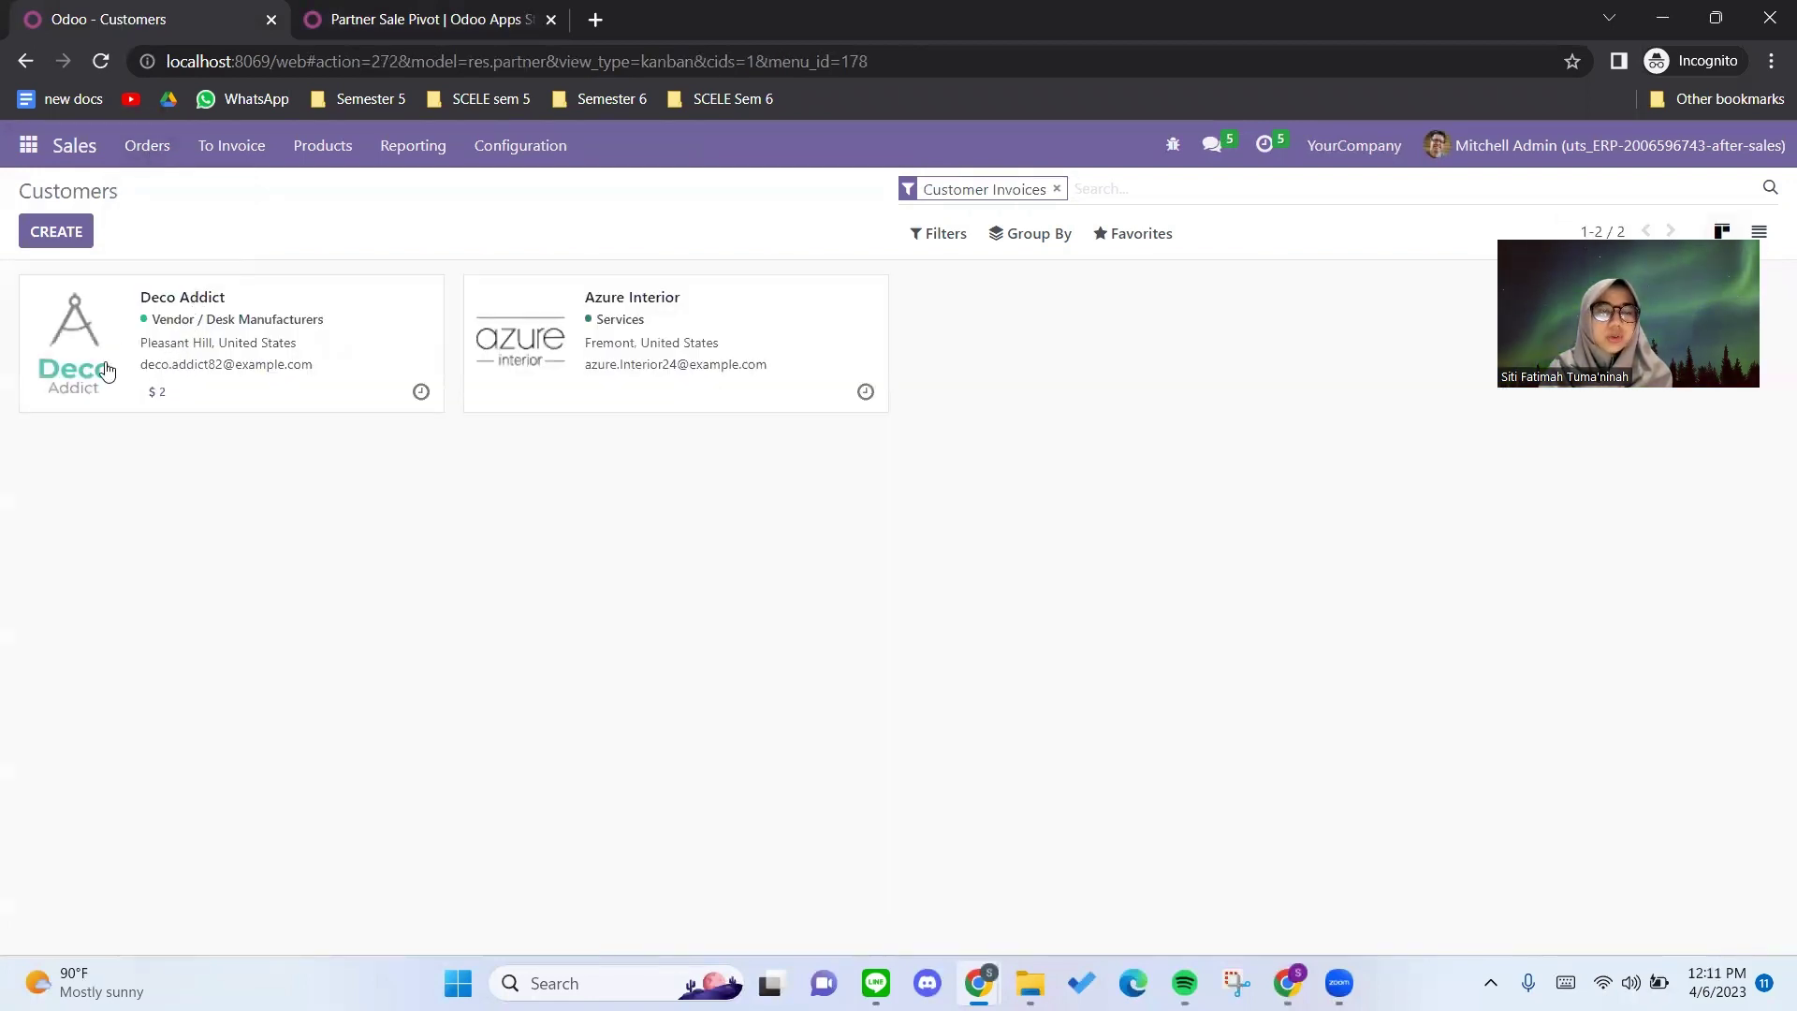
{"action": "left_click", "coordinate": [97, 318]}
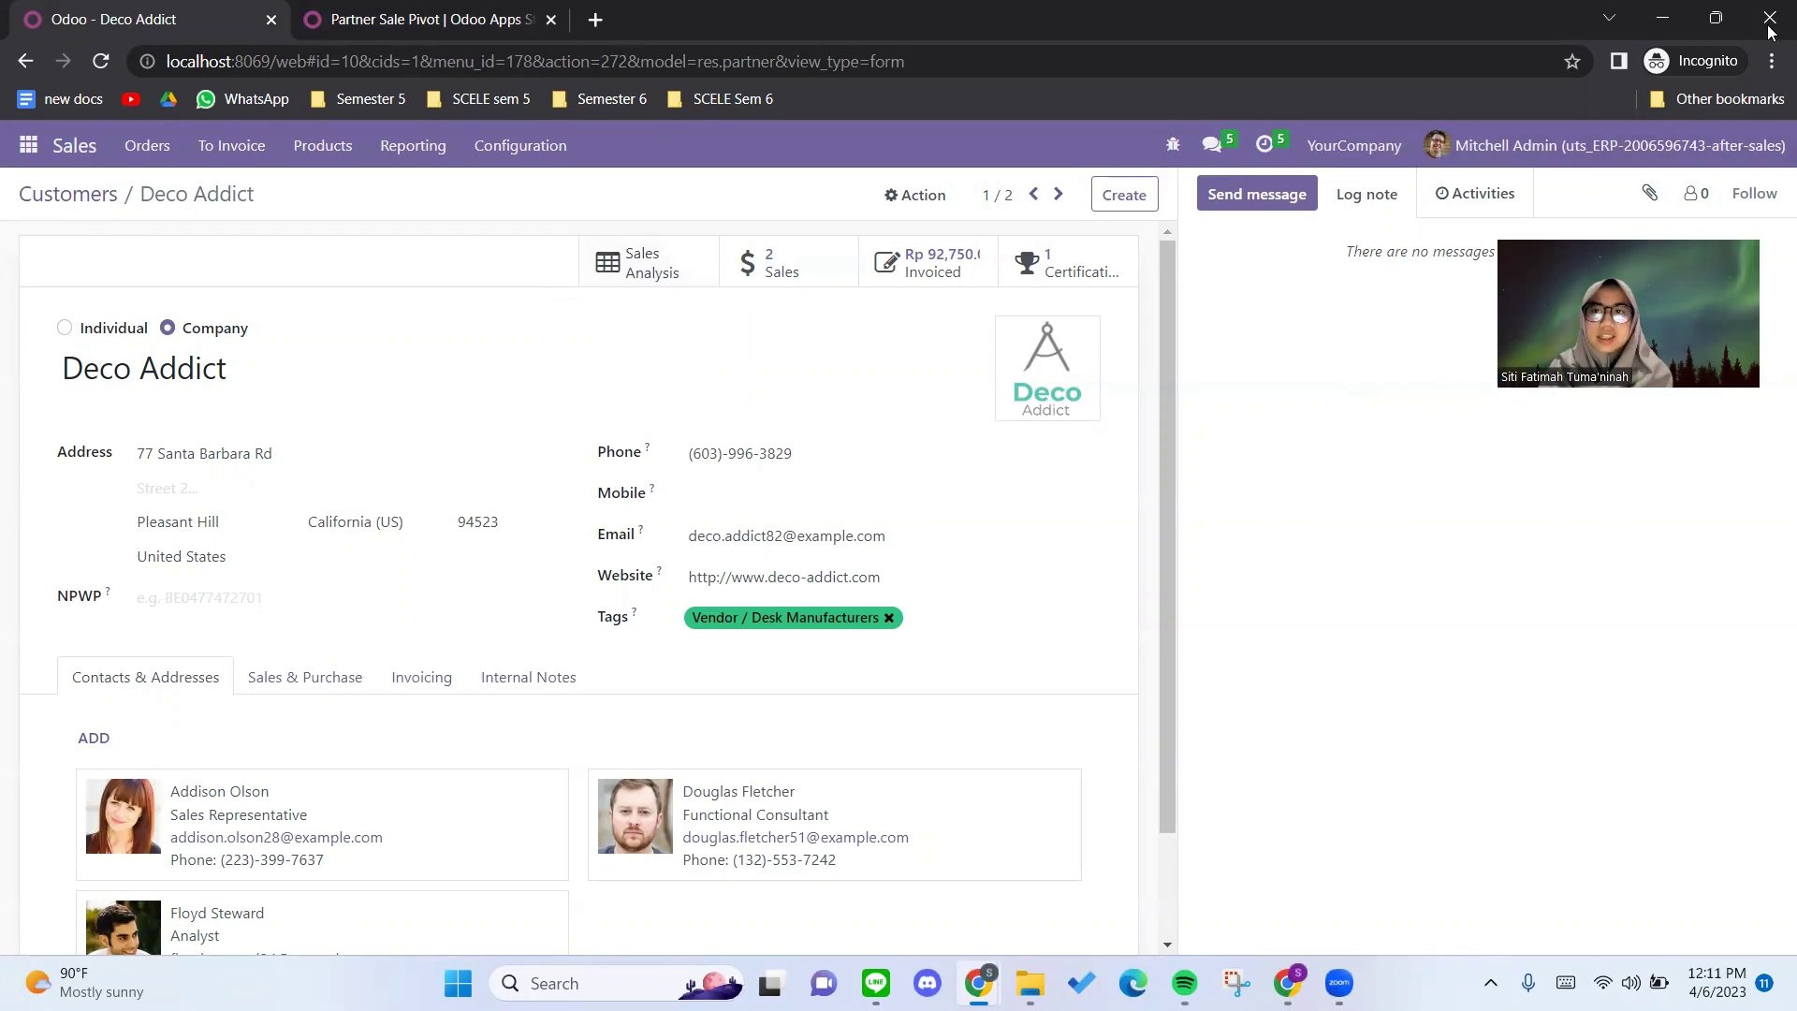
Arrange the two browser windows showing Deco Addict side by side, with the after-sales database in the right half.
{"action": "mouse_move", "coordinate": [1695, 33]}
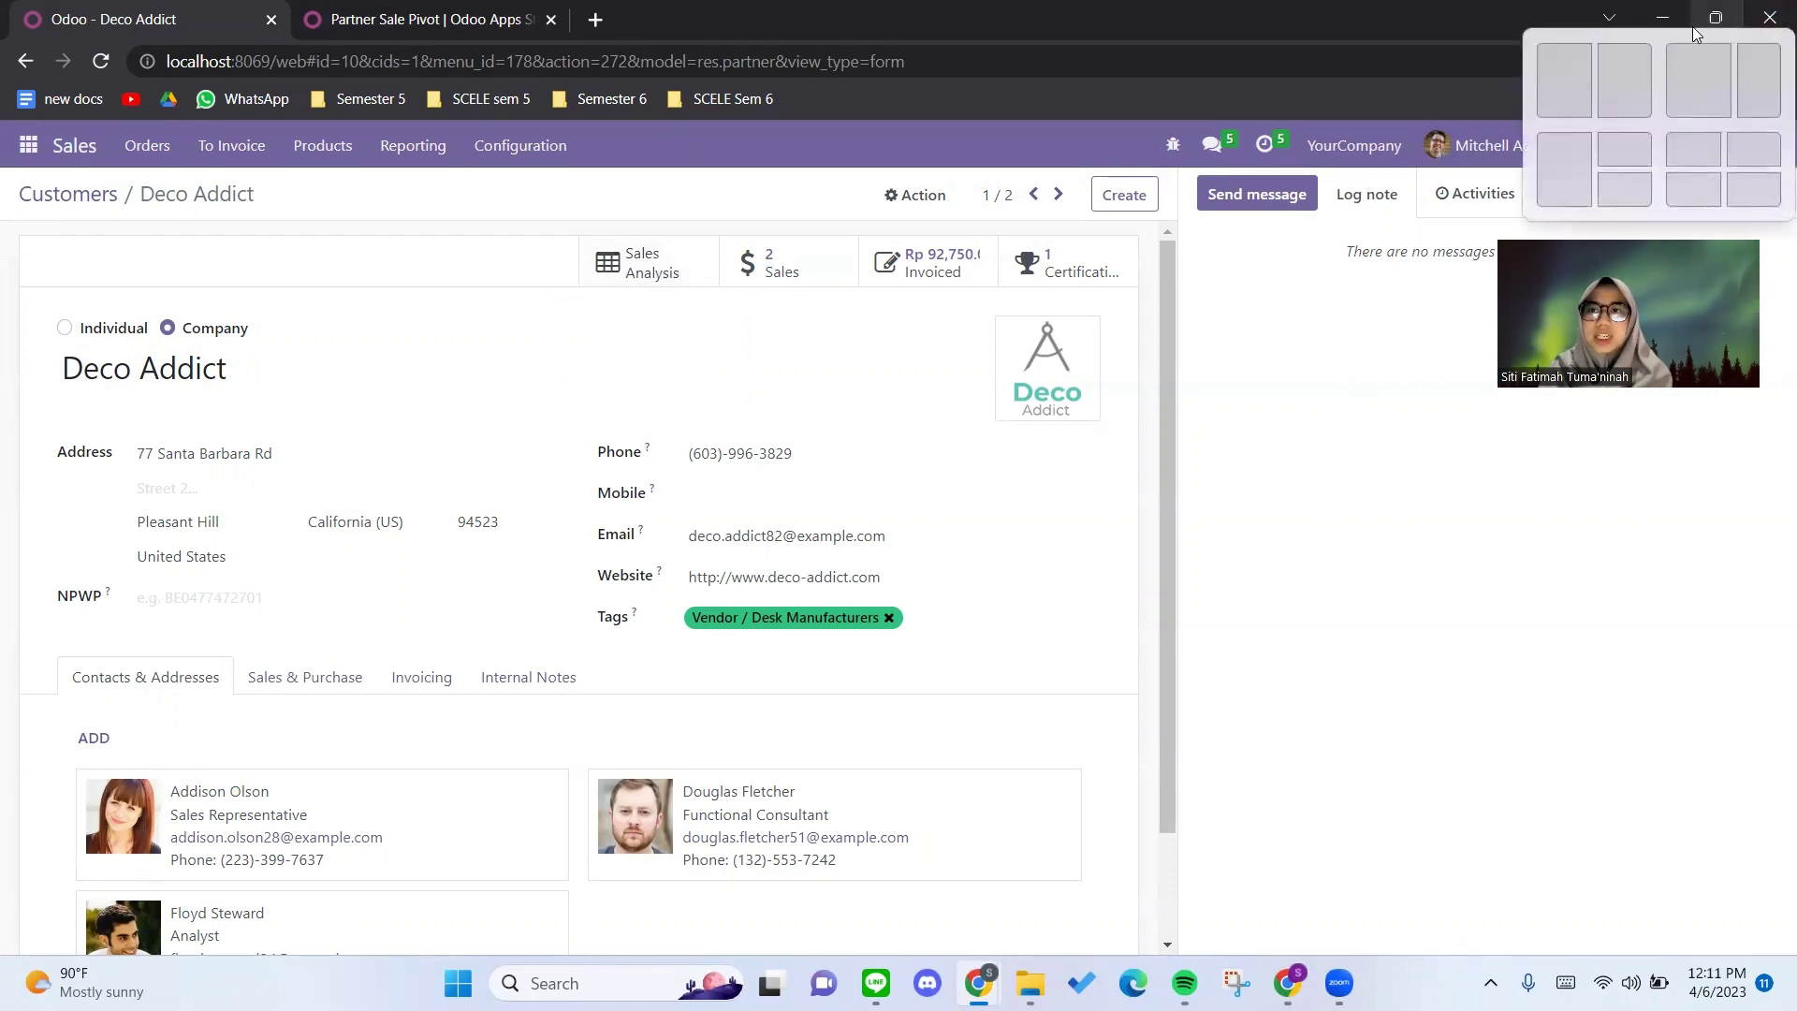
{"action": "left_click", "coordinate": [1624, 80]}
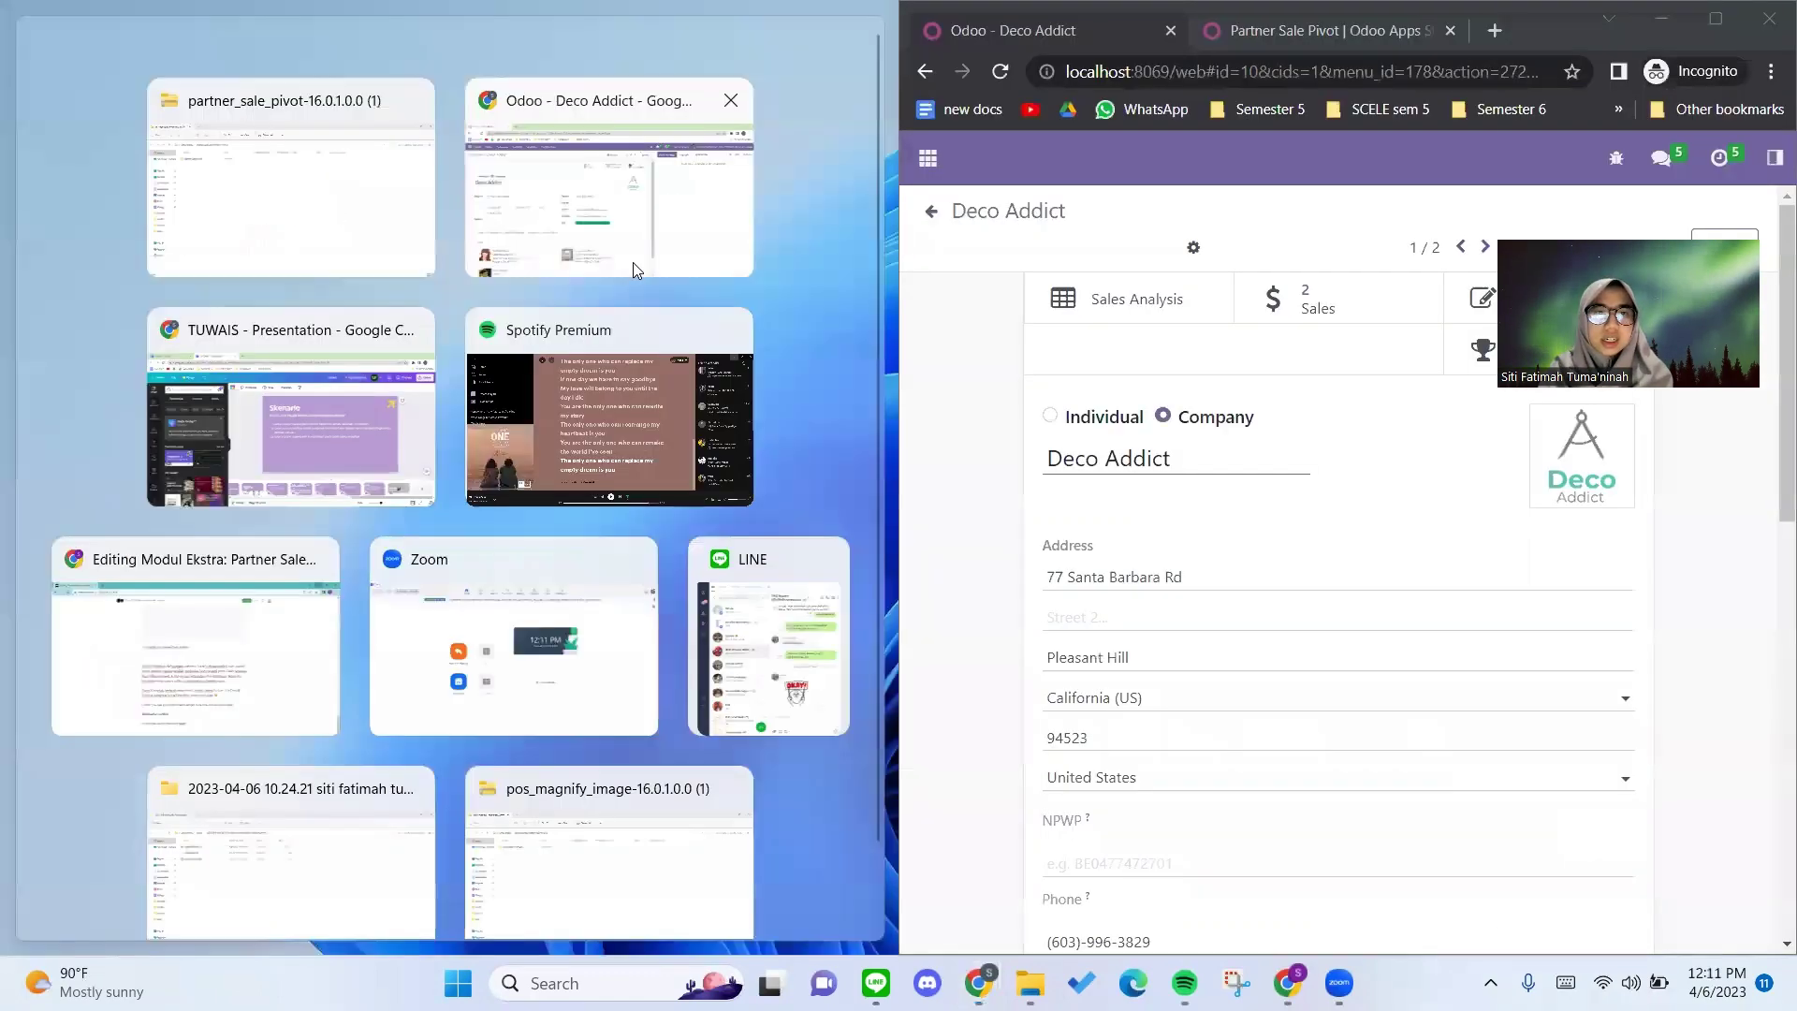
{"action": "left_click", "coordinate": [633, 269]}
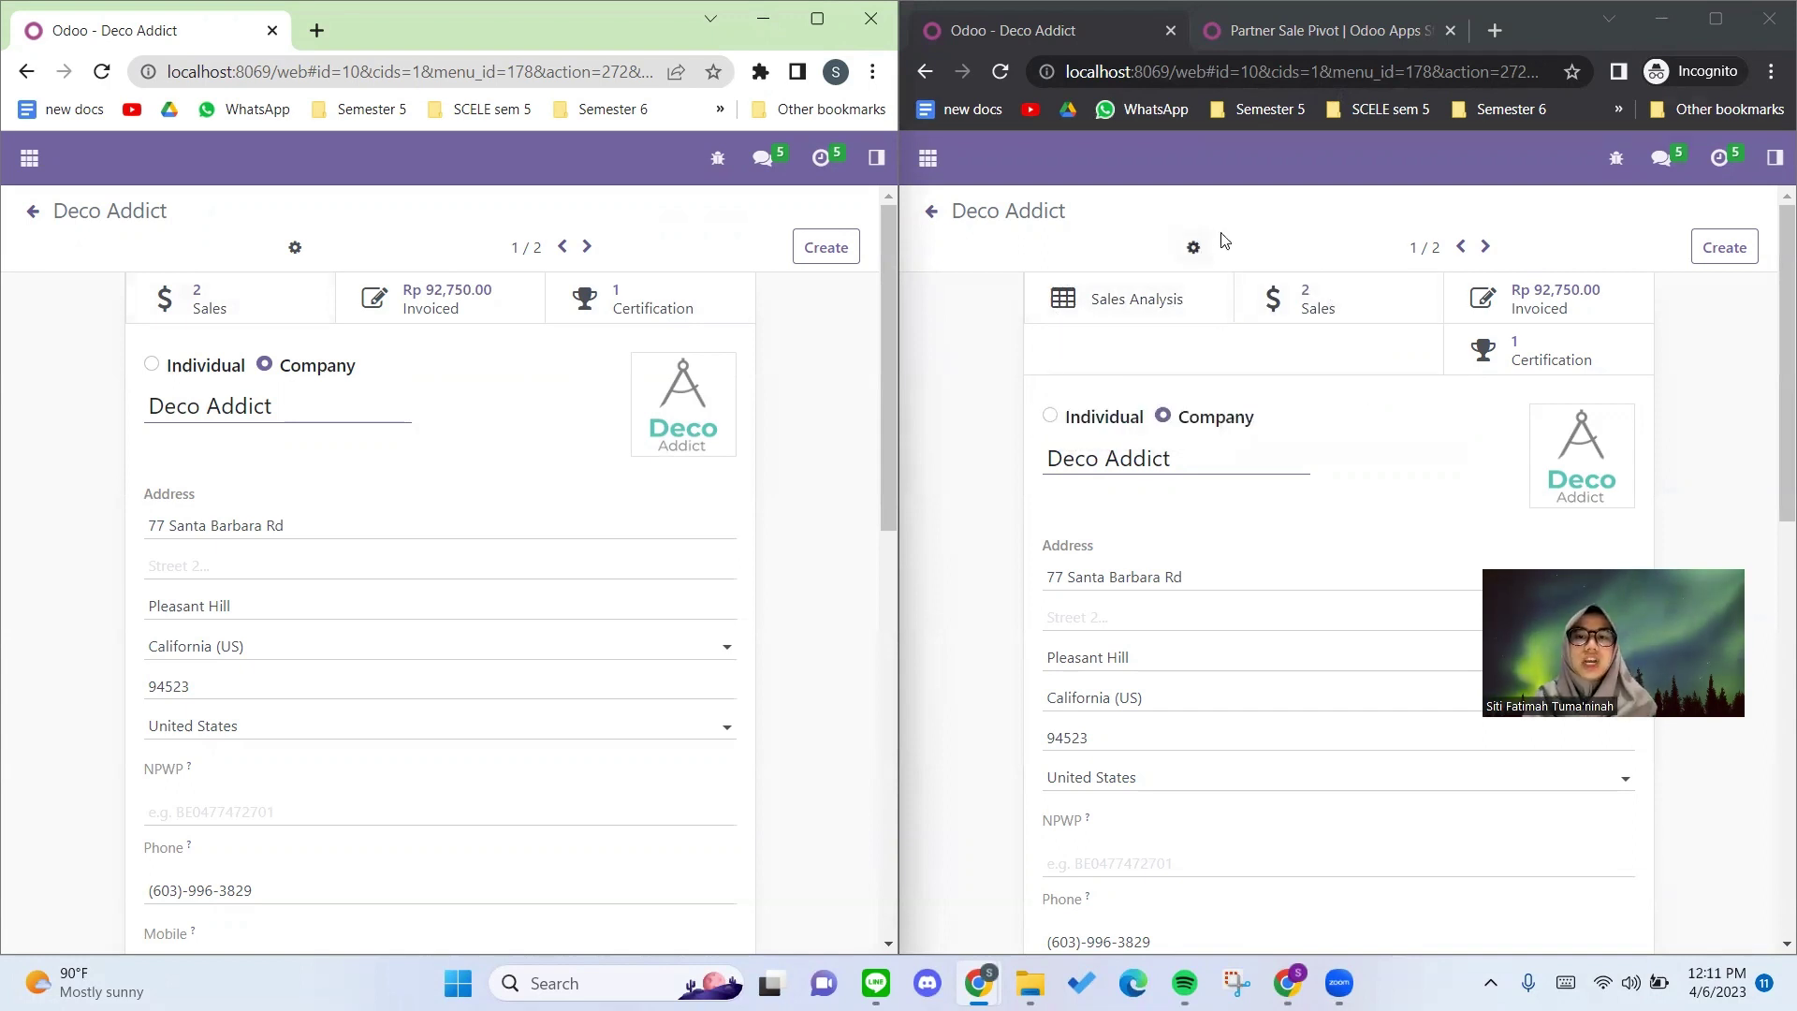
Maximize the after-sales window, open Deco Addict's Sales Analysis and look at the available measures.
{"action": "left_click", "coordinate": [1715, 19]}
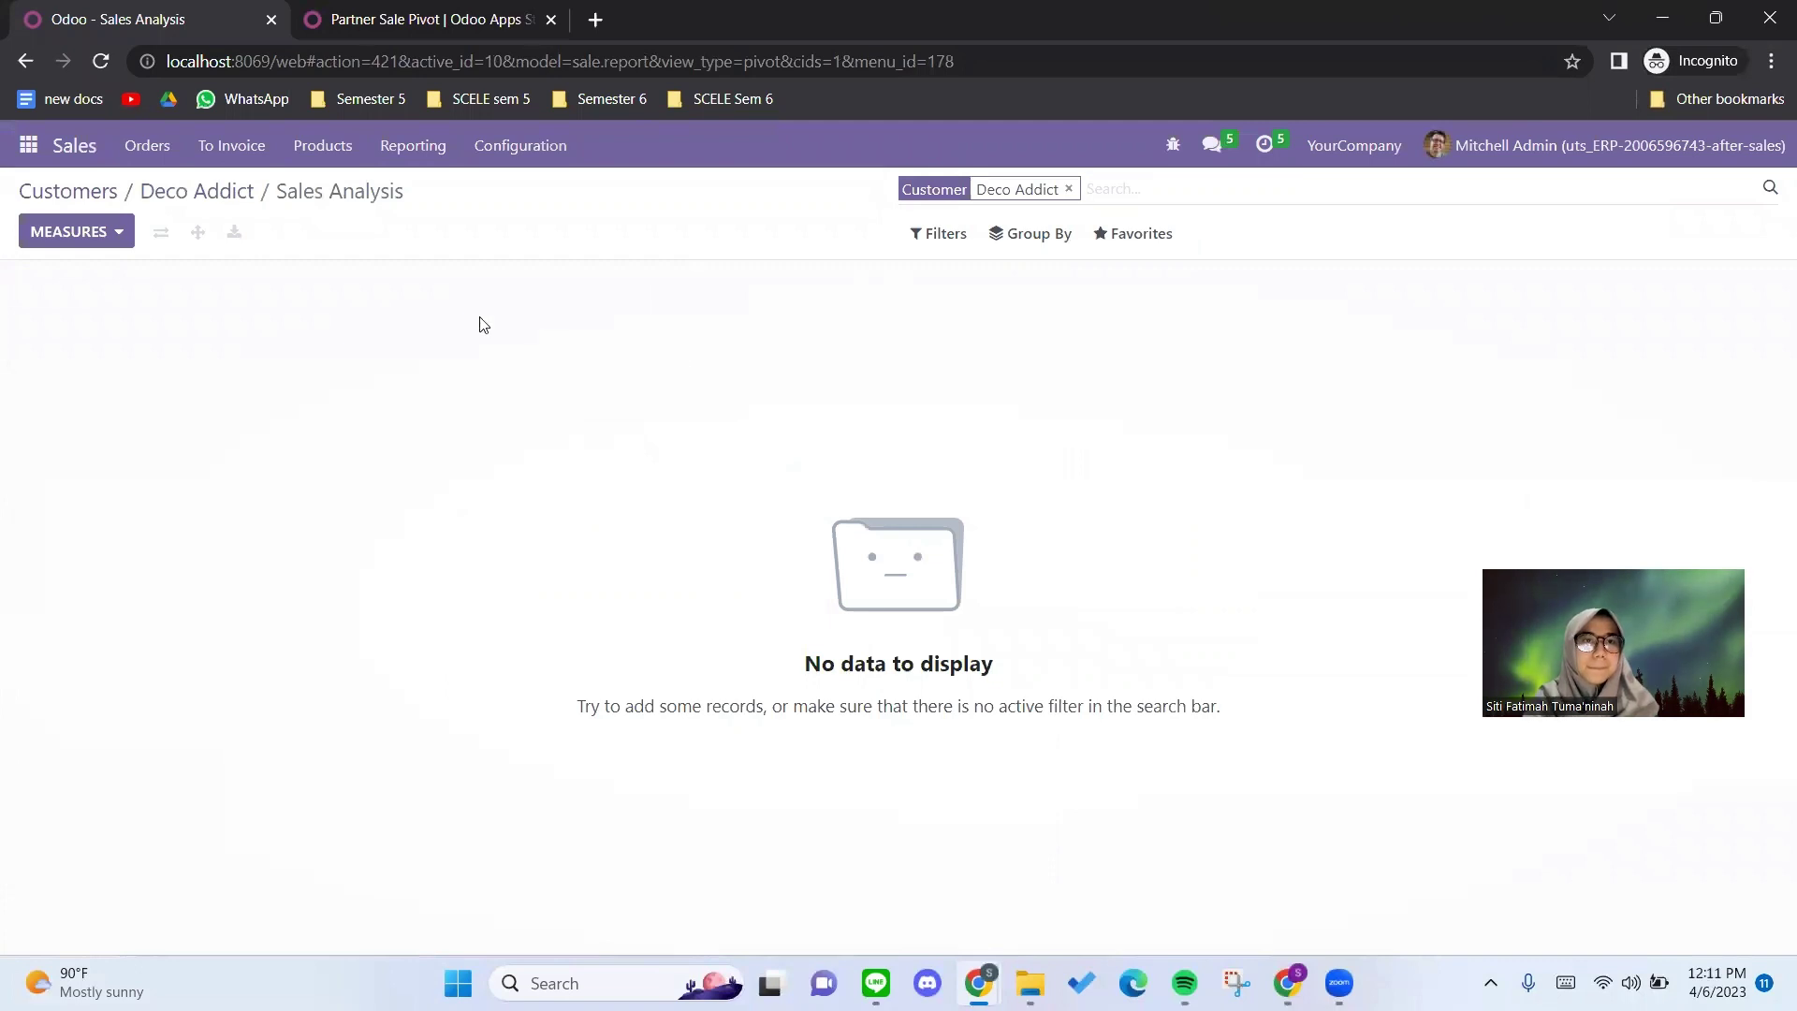
{"action": "left_click", "coordinate": [123, 235]}
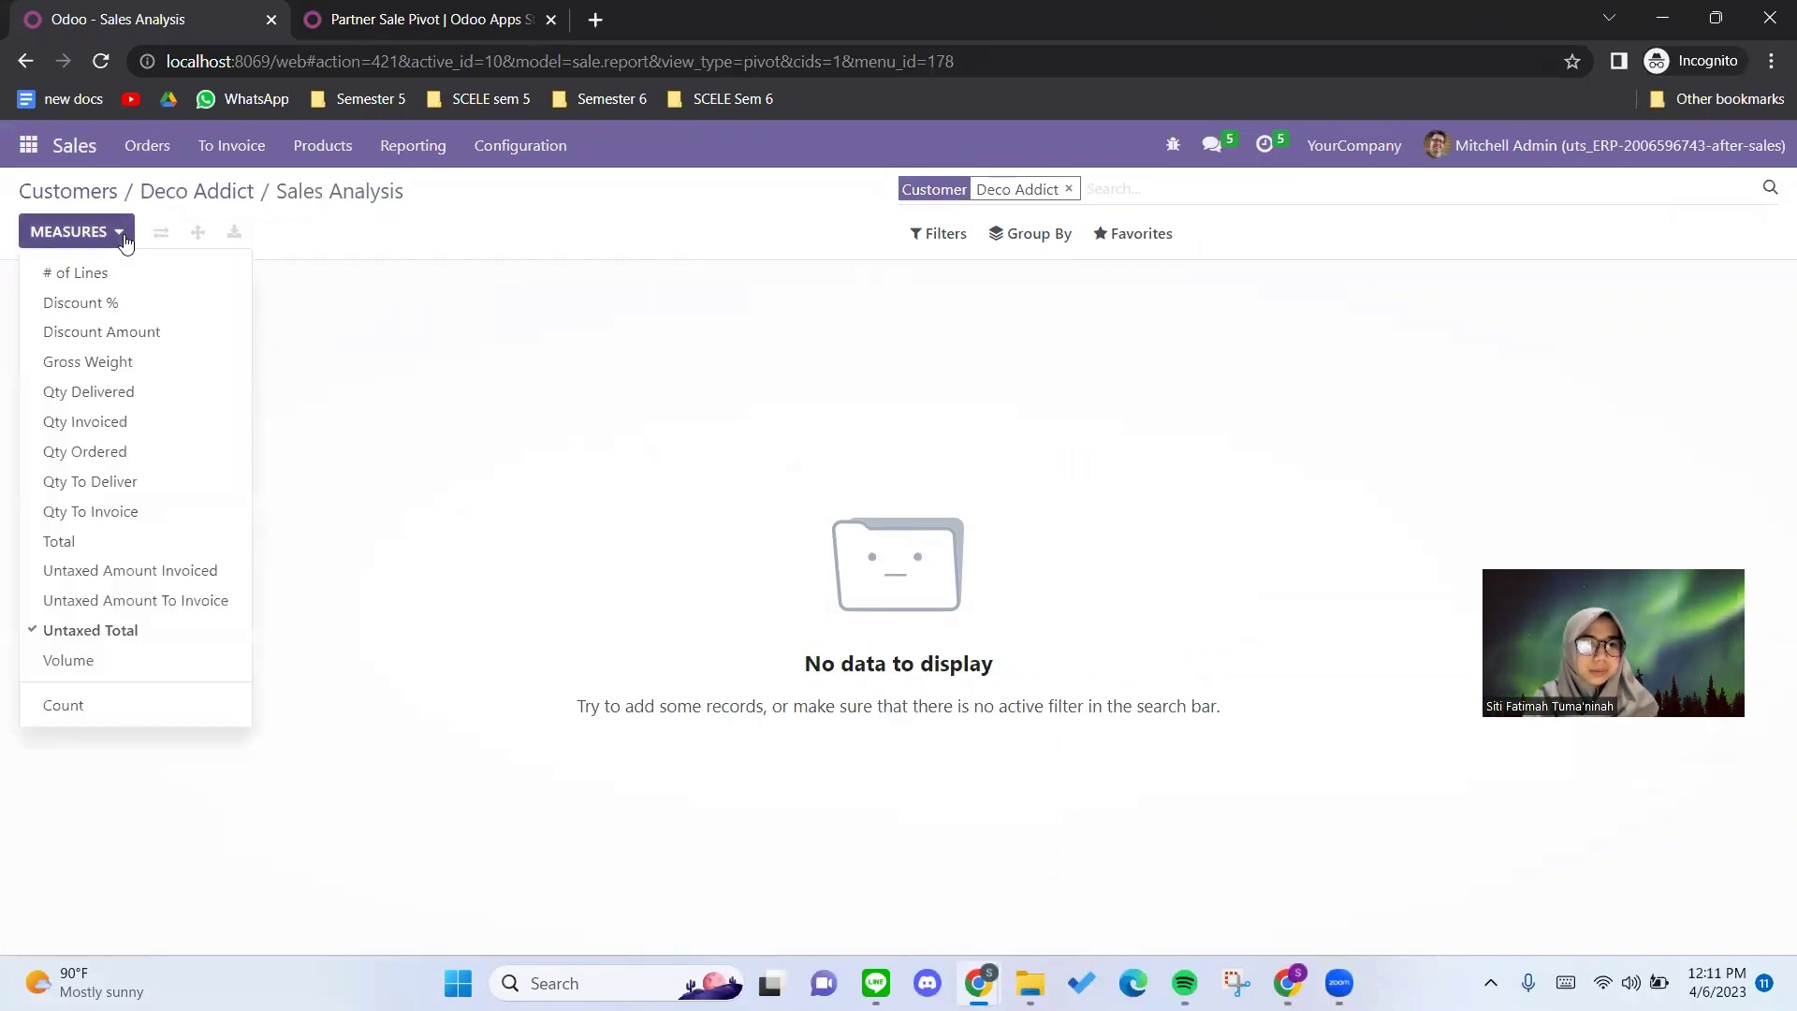
{"action": "left_click", "coordinate": [314, 257]}
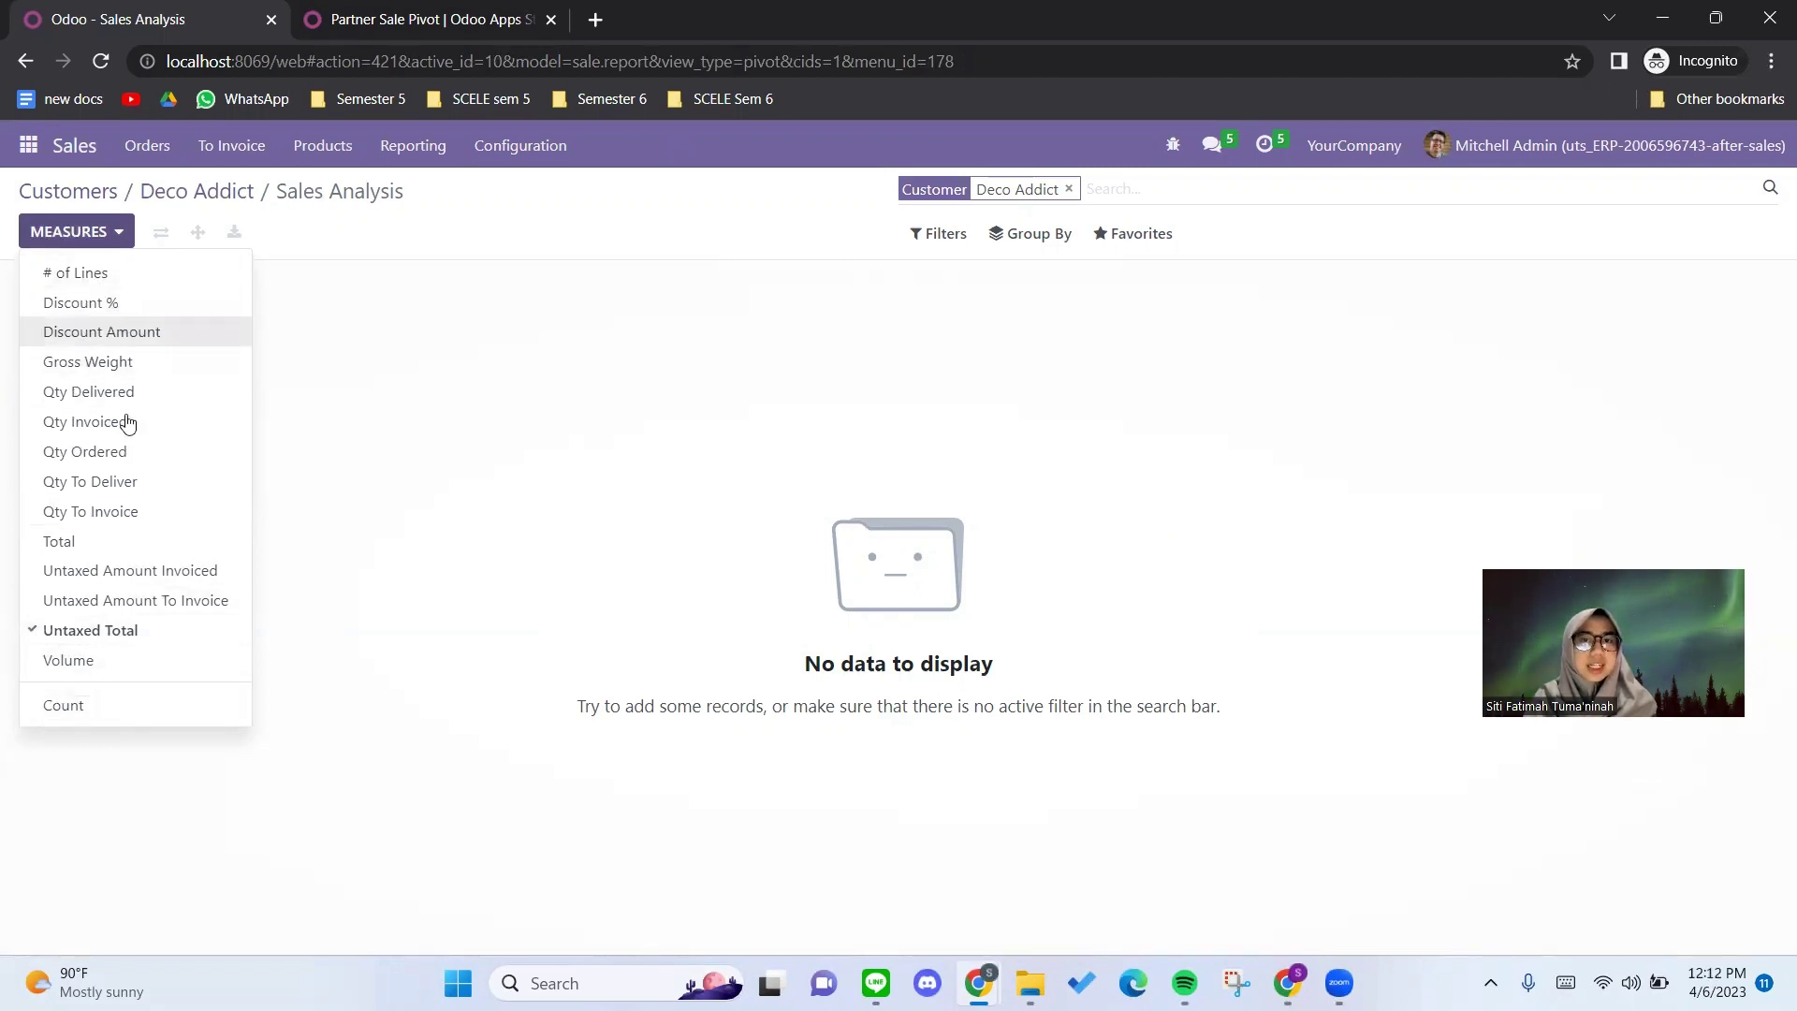
Enable all remaining measures in the sales analysis pivot, from # of Lines through Volume, plus Count.
{"action": "left_click", "coordinate": [77, 273]}
{"action": "left_click", "coordinate": [84, 302]}
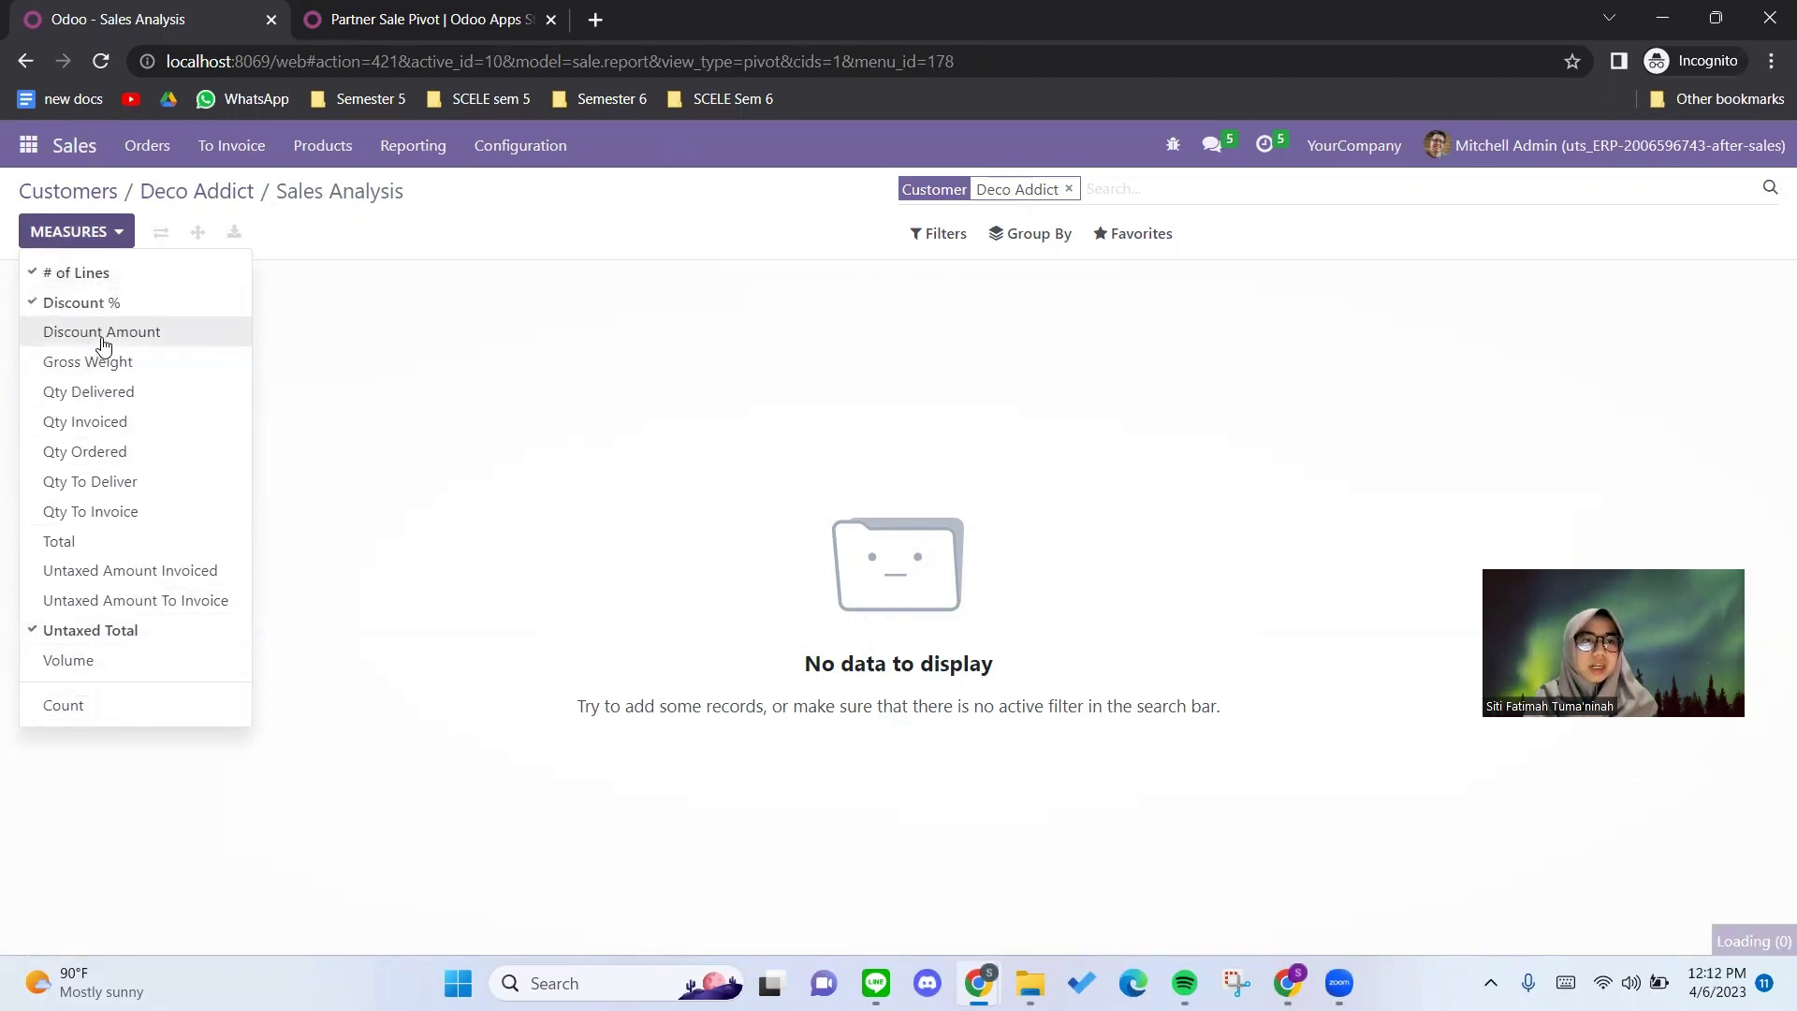
{"action": "left_click", "coordinate": [97, 341]}
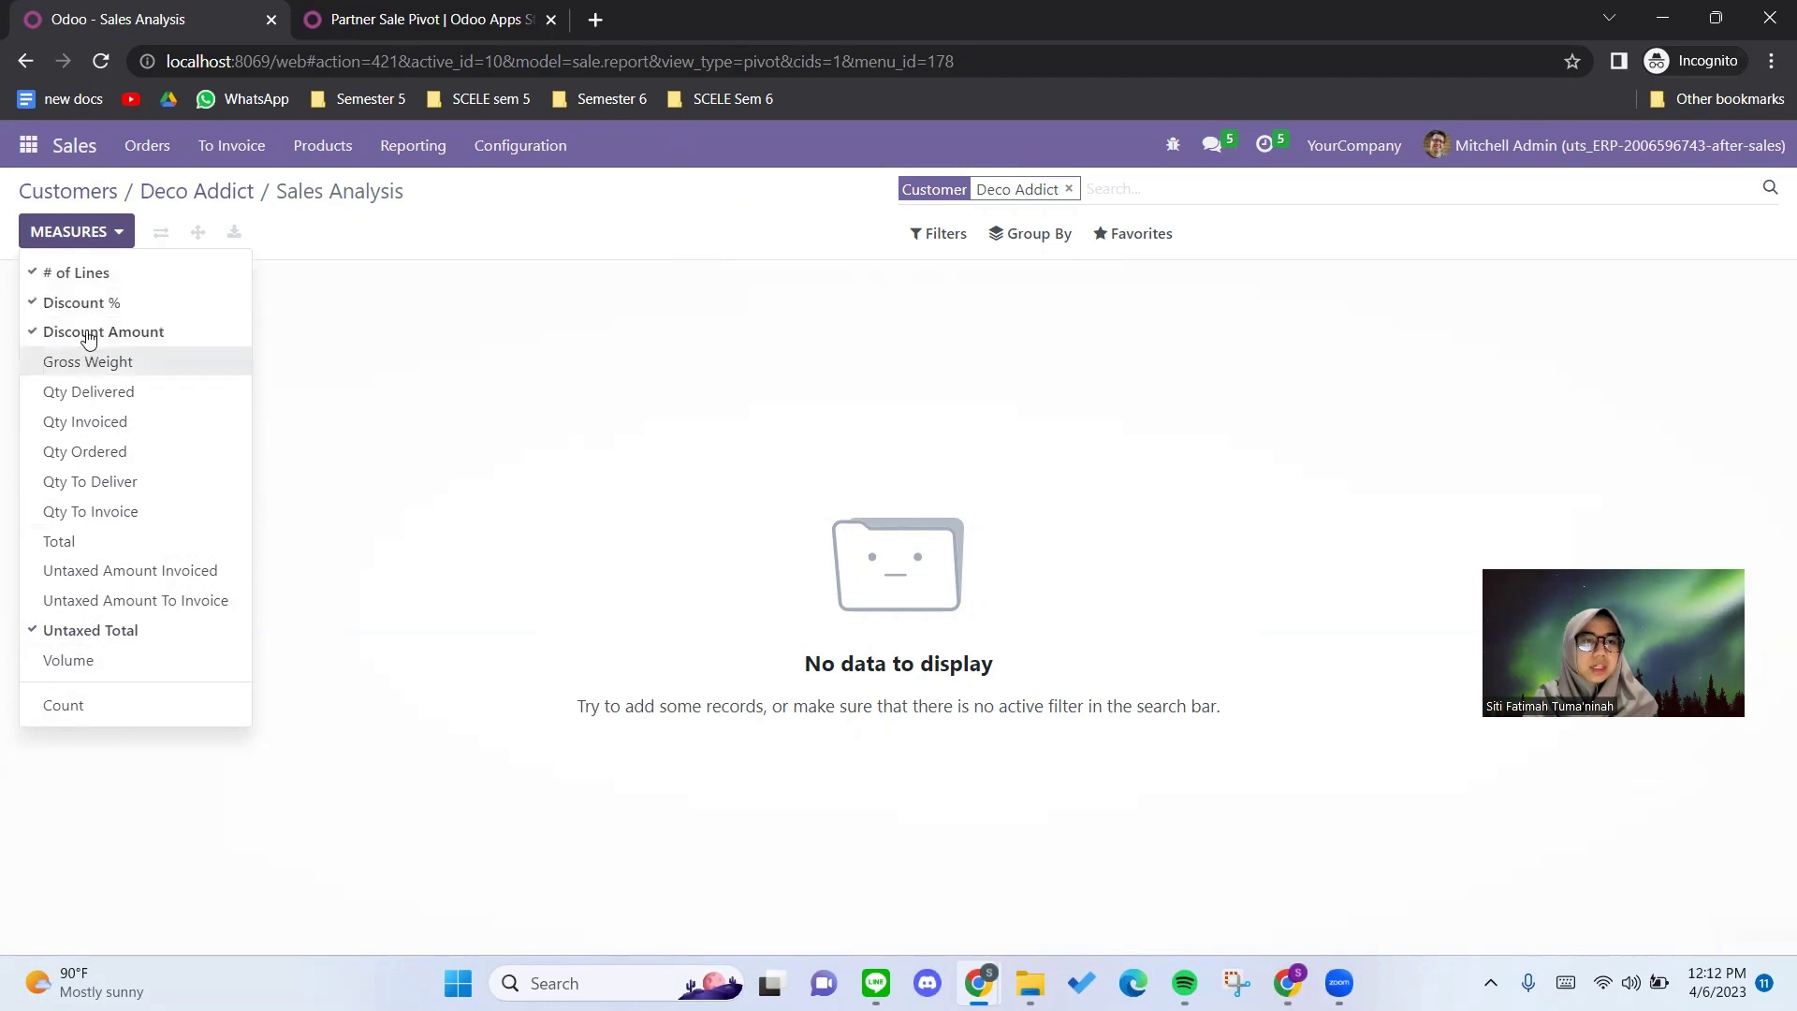
{"action": "left_click", "coordinate": [88, 363]}
{"action": "left_click", "coordinate": [86, 394]}
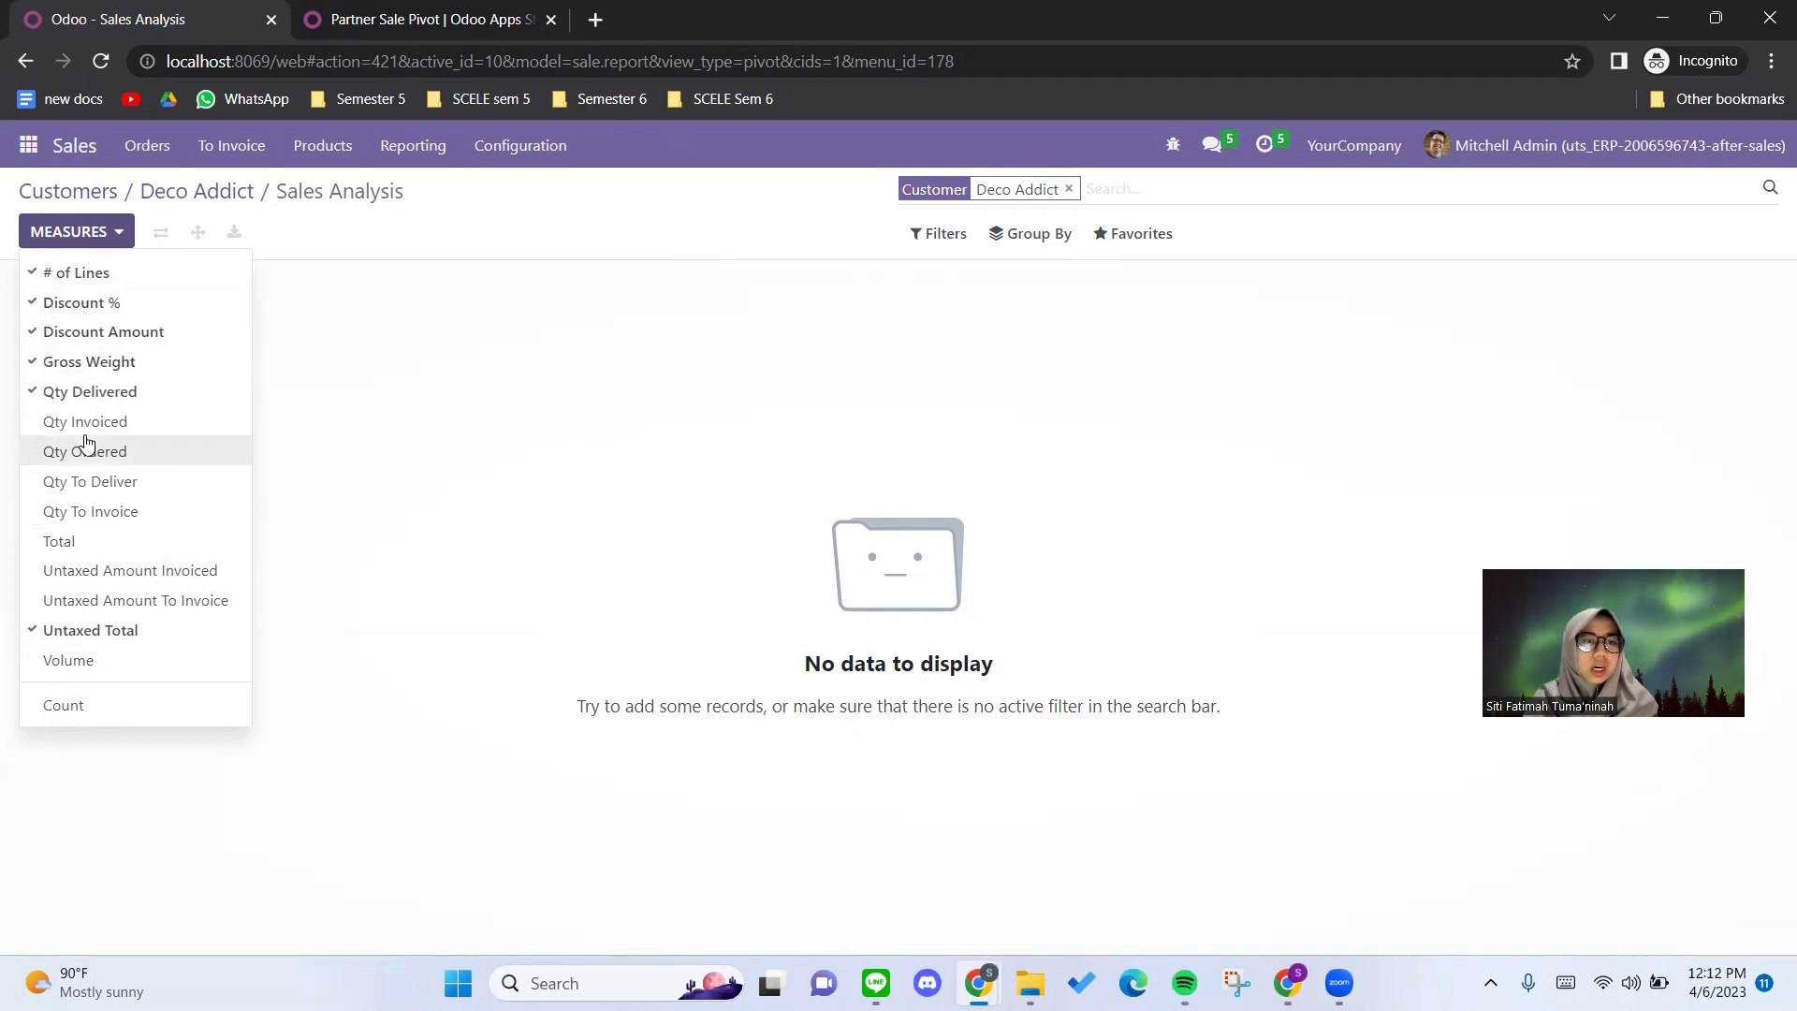
{"action": "left_click", "coordinate": [85, 445]}
{"action": "left_click", "coordinate": [84, 423]}
{"action": "left_click", "coordinate": [87, 483]}
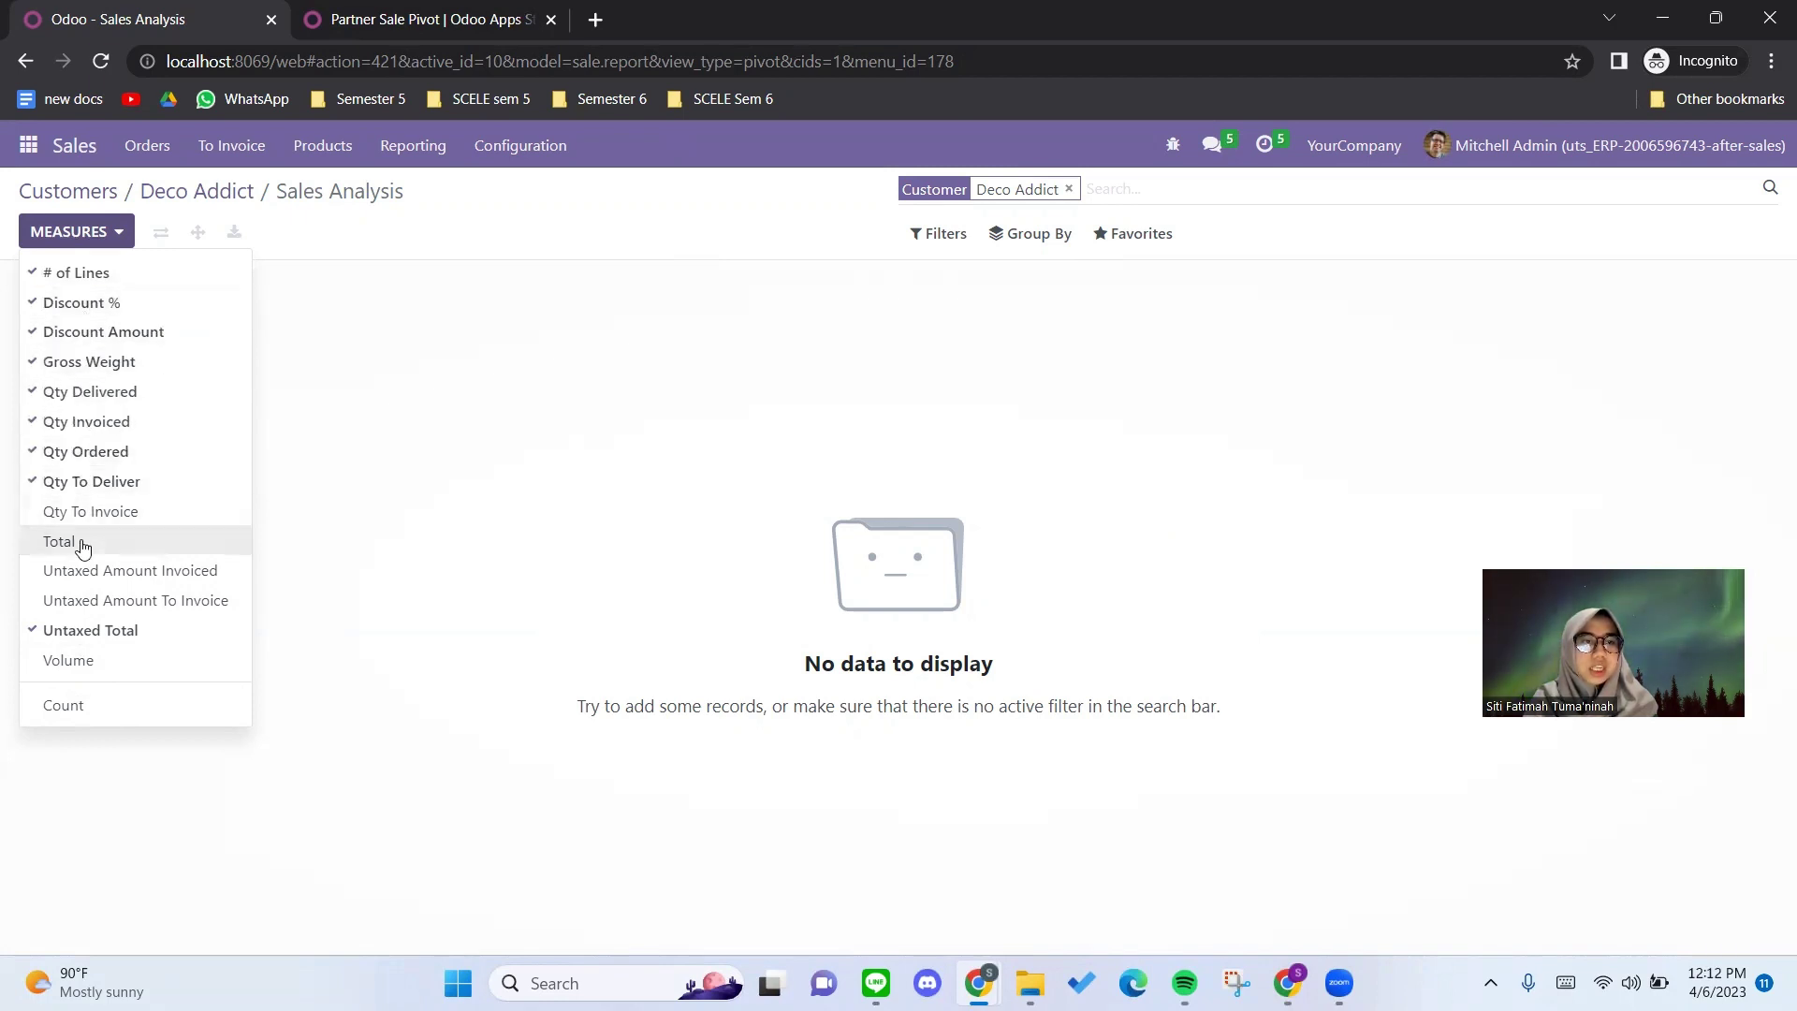
{"action": "left_click", "coordinate": [82, 543]}
{"action": "left_click", "coordinate": [82, 570]}
{"action": "left_click", "coordinate": [81, 600]}
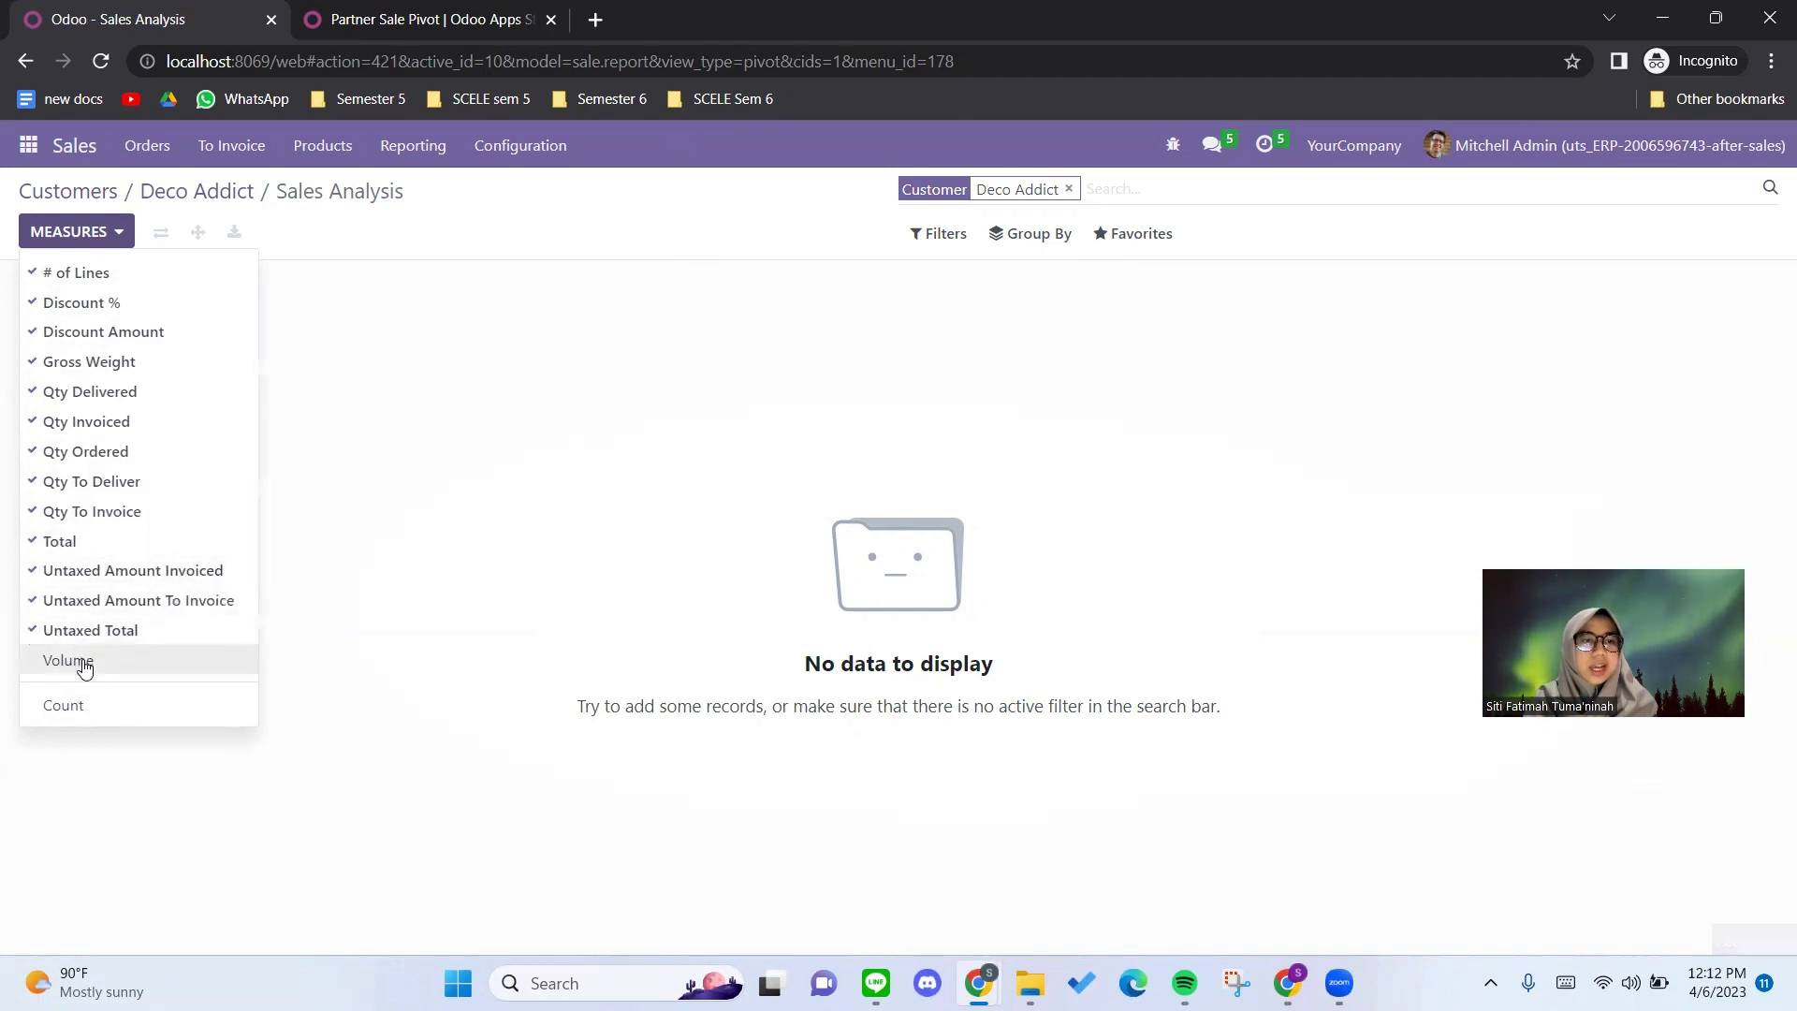
{"action": "left_click", "coordinate": [85, 662]}
{"action": "left_click", "coordinate": [81, 708]}
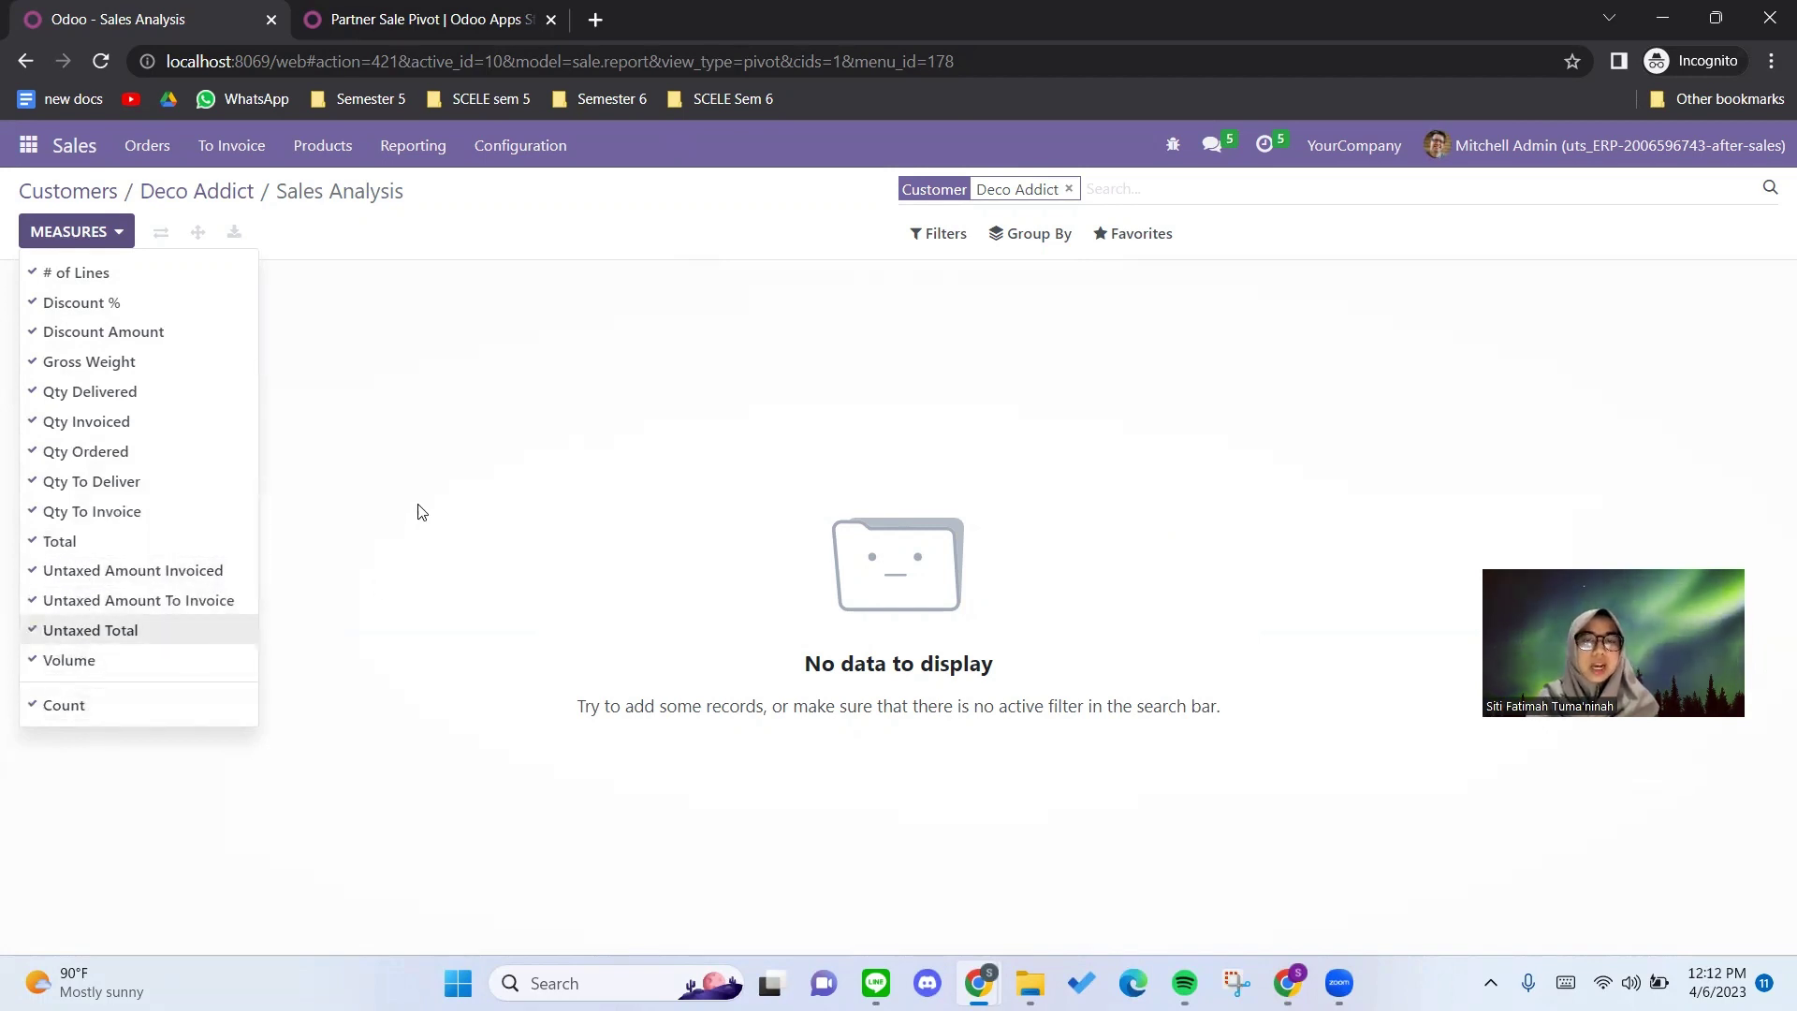
{"action": "left_click", "coordinate": [263, 291]}
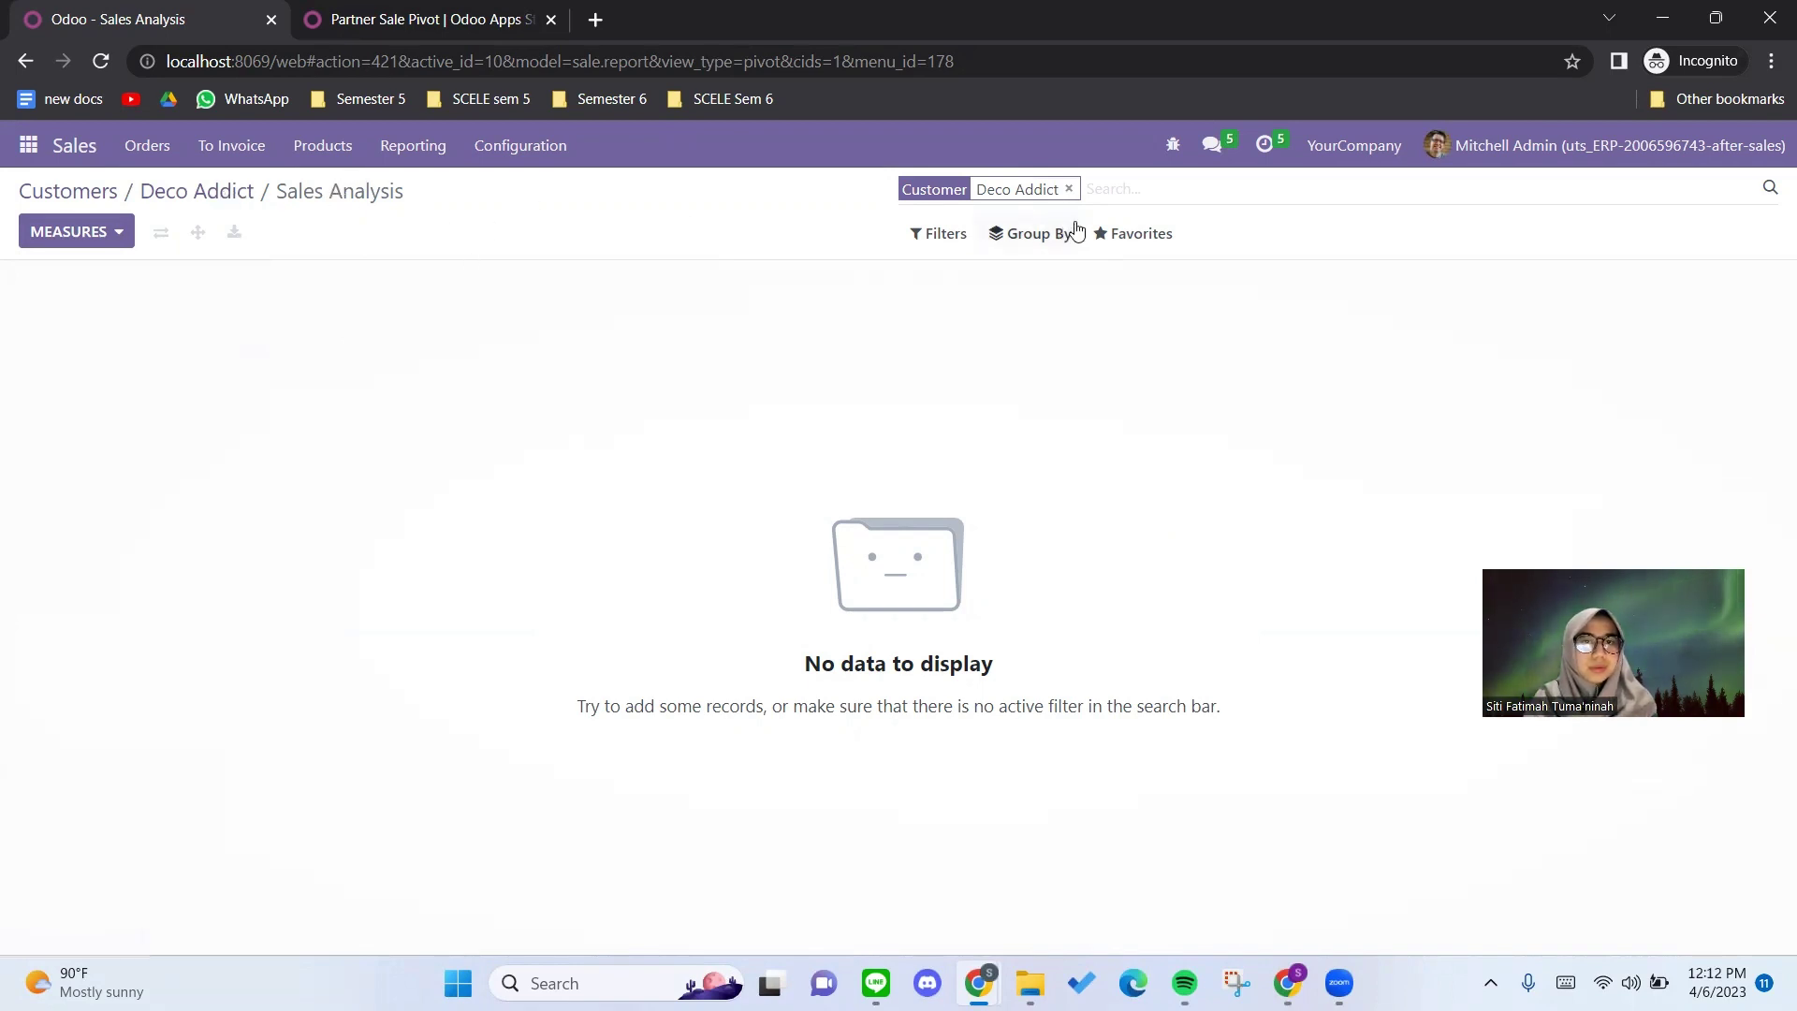
Check the selected measures and remove the Deco Addict customer filter from the sales analysis.
{"action": "left_click", "coordinate": [80, 236]}
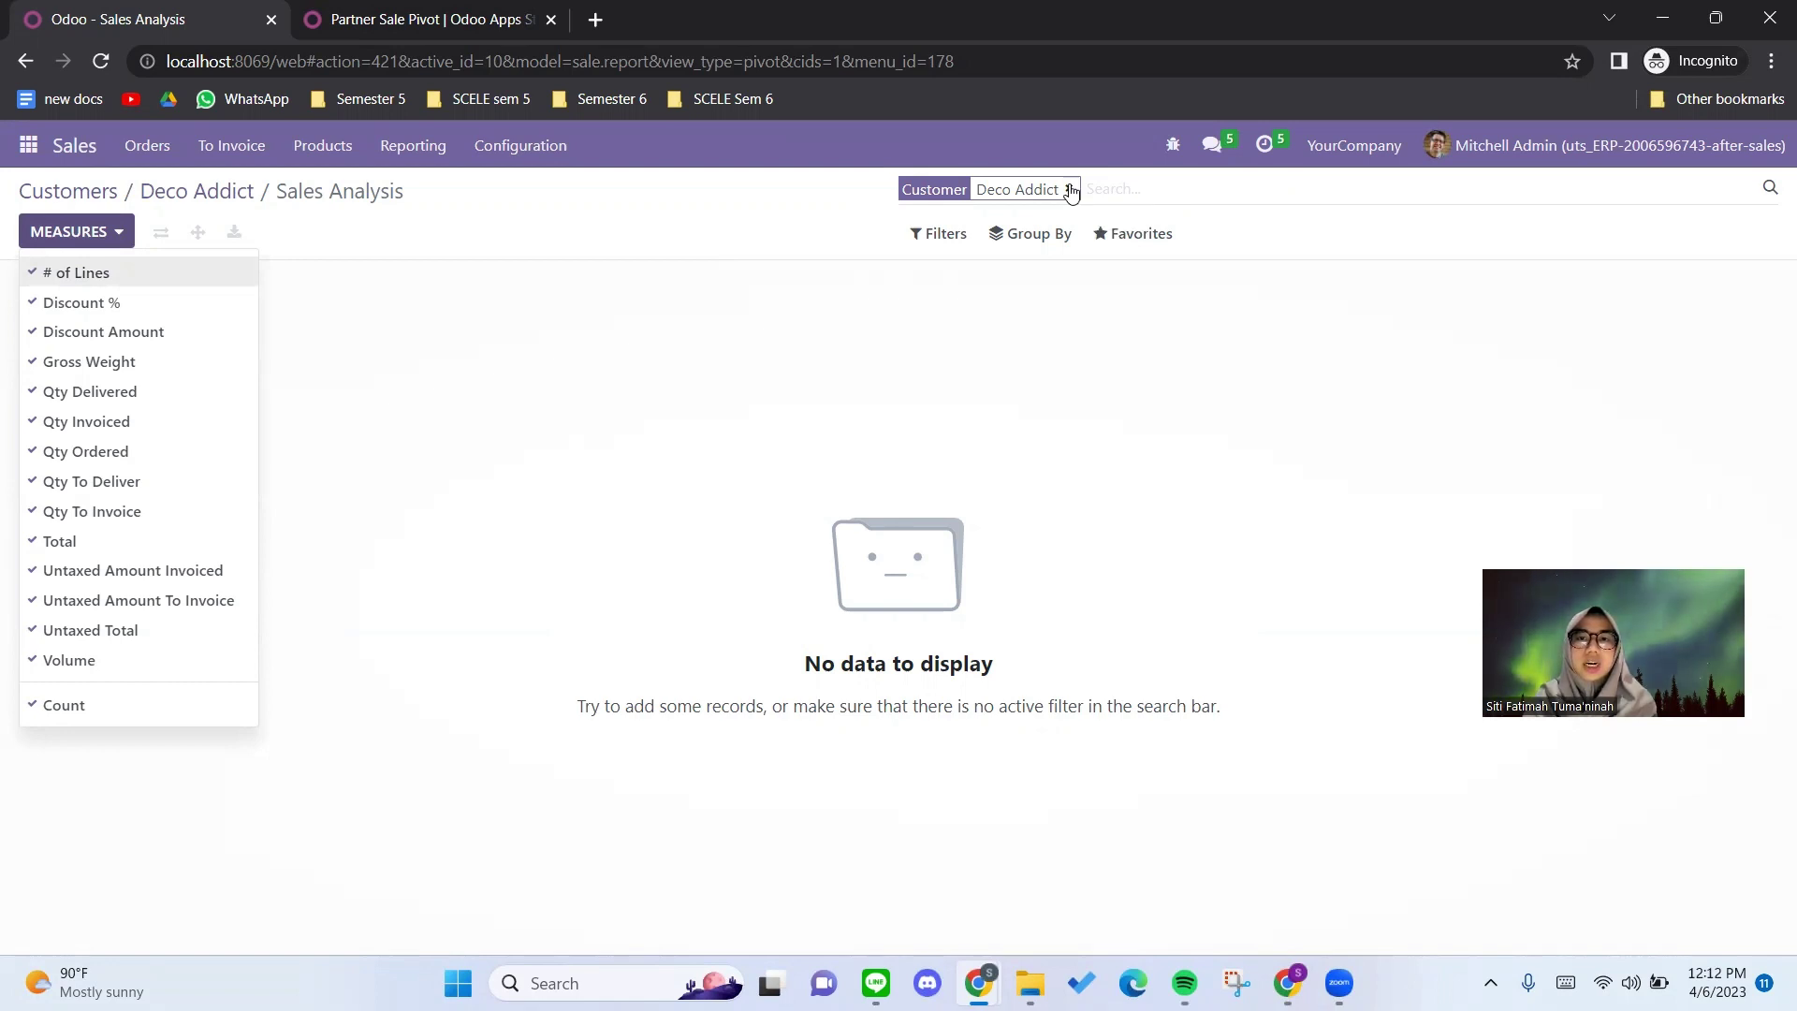
{"action": "left_click", "coordinate": [1071, 191]}
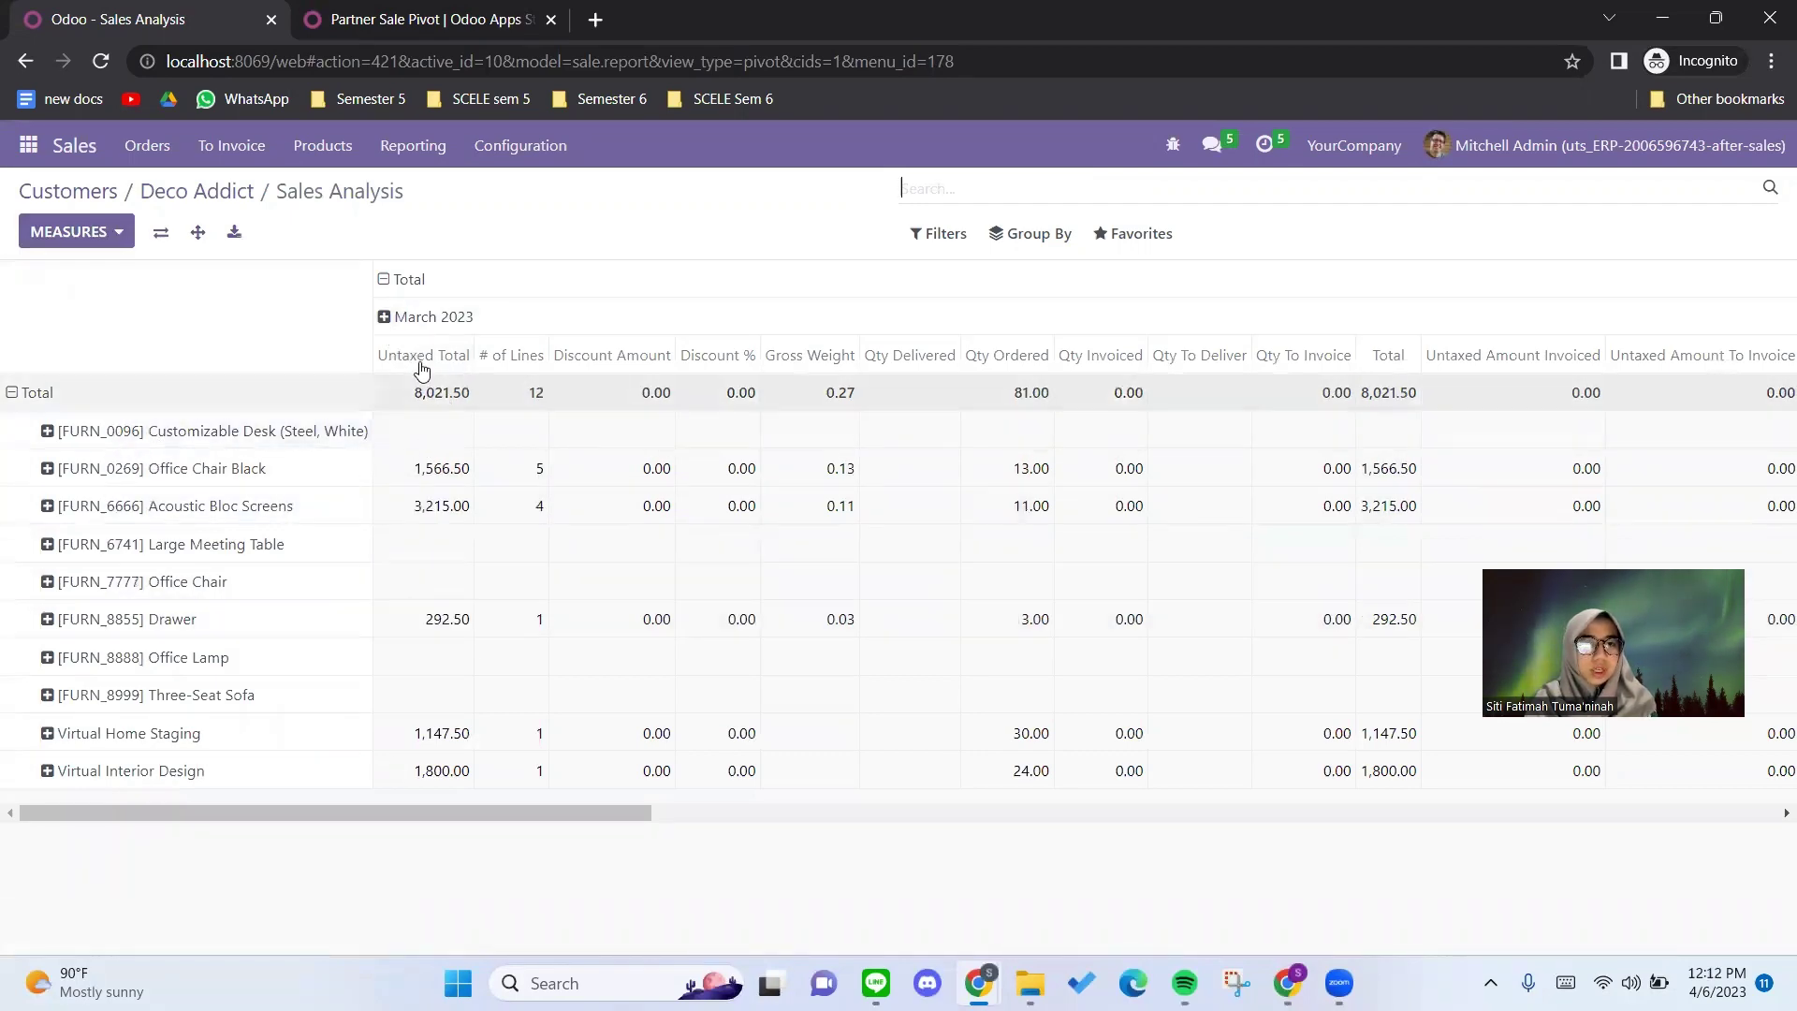
Remove every measure from # of Lines through Volume from the unfiltered sales pivot, leaving only Count enabled.
{"action": "left_click_drag", "start_coordinate": [534, 812], "coordinate": [1257, 904]}
{"action": "left_click_drag", "start_coordinate": [1588, 906], "coordinate": [437, 931]}
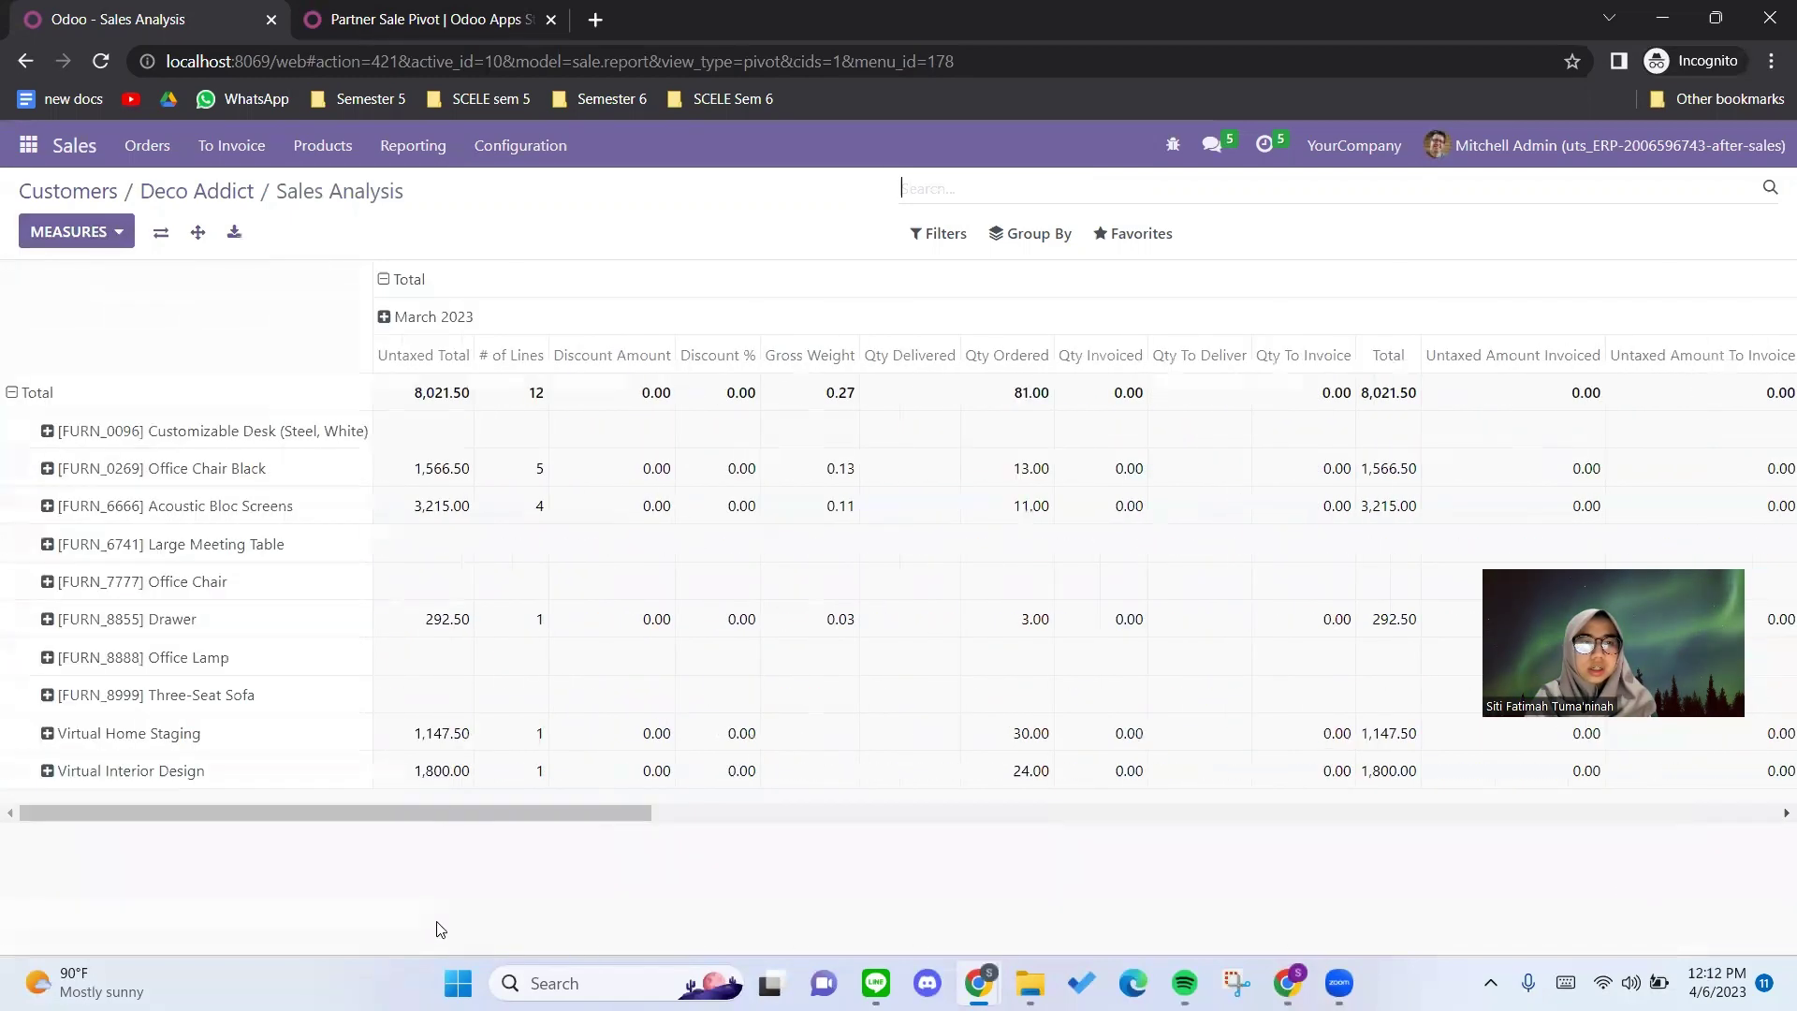
{"action": "left_click", "coordinate": [79, 234]}
{"action": "left_click", "coordinate": [83, 273]}
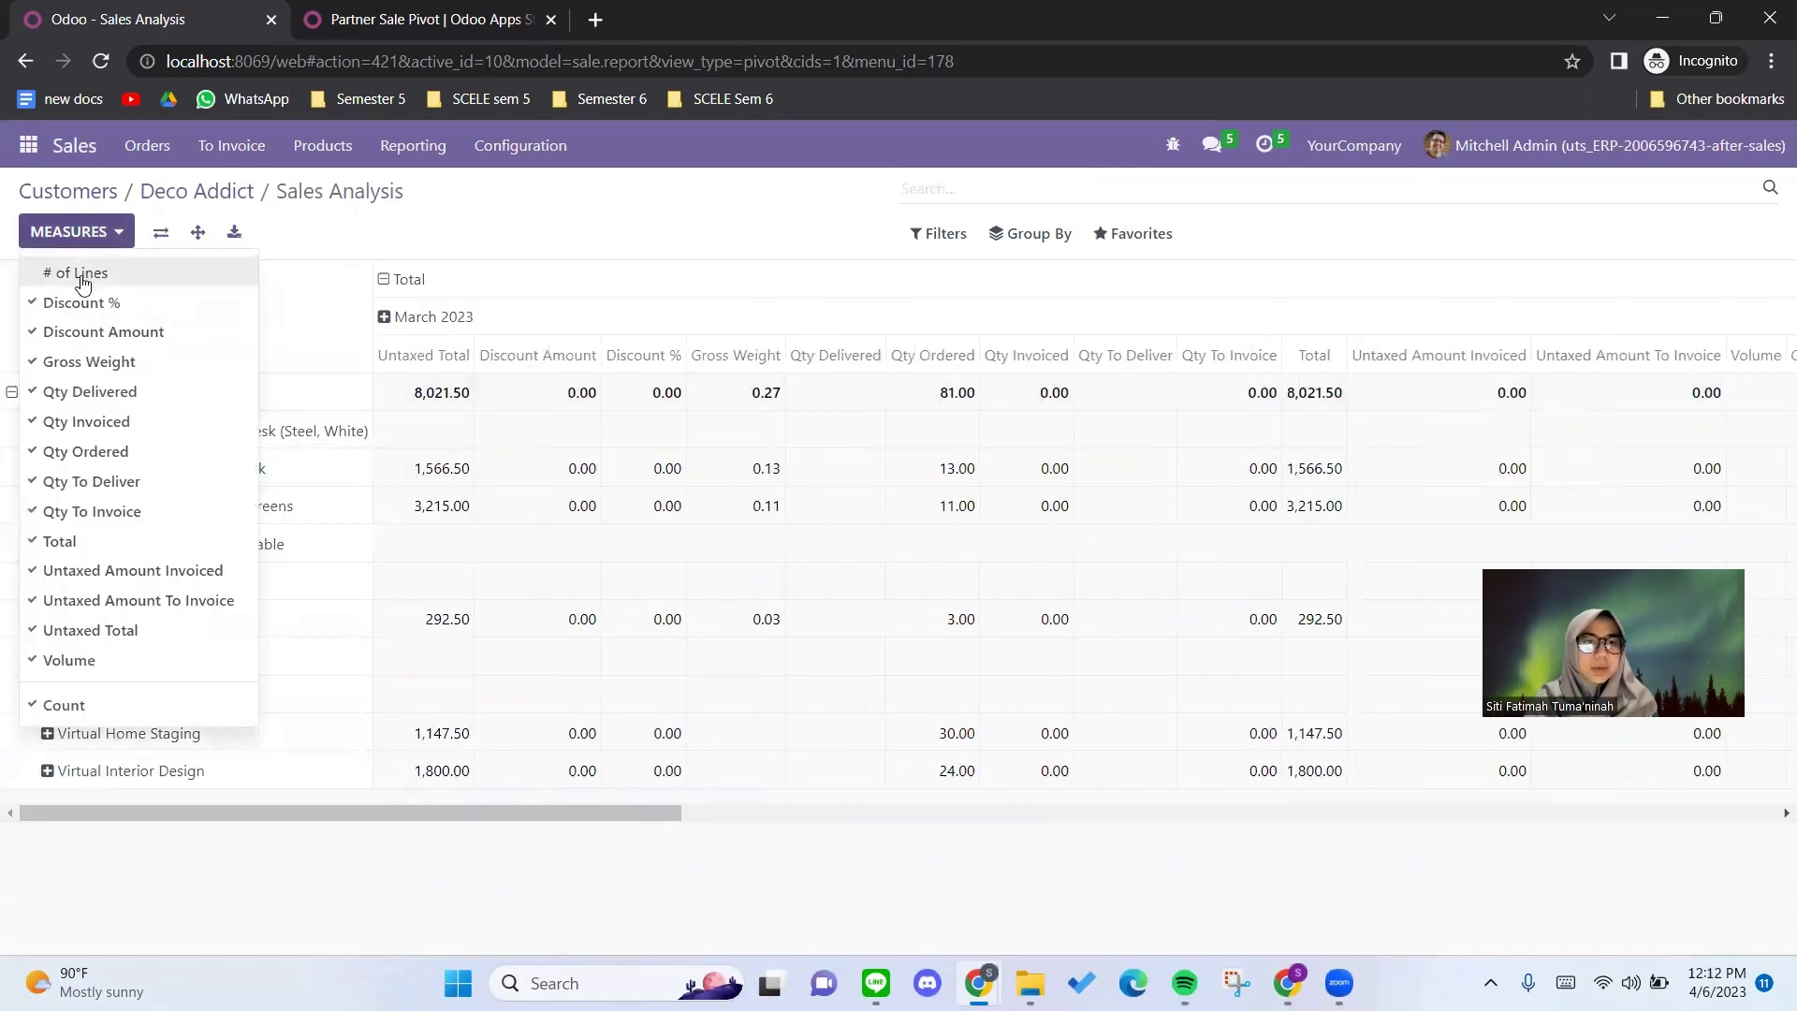
{"action": "left_click", "coordinate": [80, 302]}
{"action": "left_click", "coordinate": [84, 331]}
{"action": "left_click", "coordinate": [84, 361]}
{"action": "left_click", "coordinate": [87, 391]}
{"action": "left_click", "coordinate": [86, 421]}
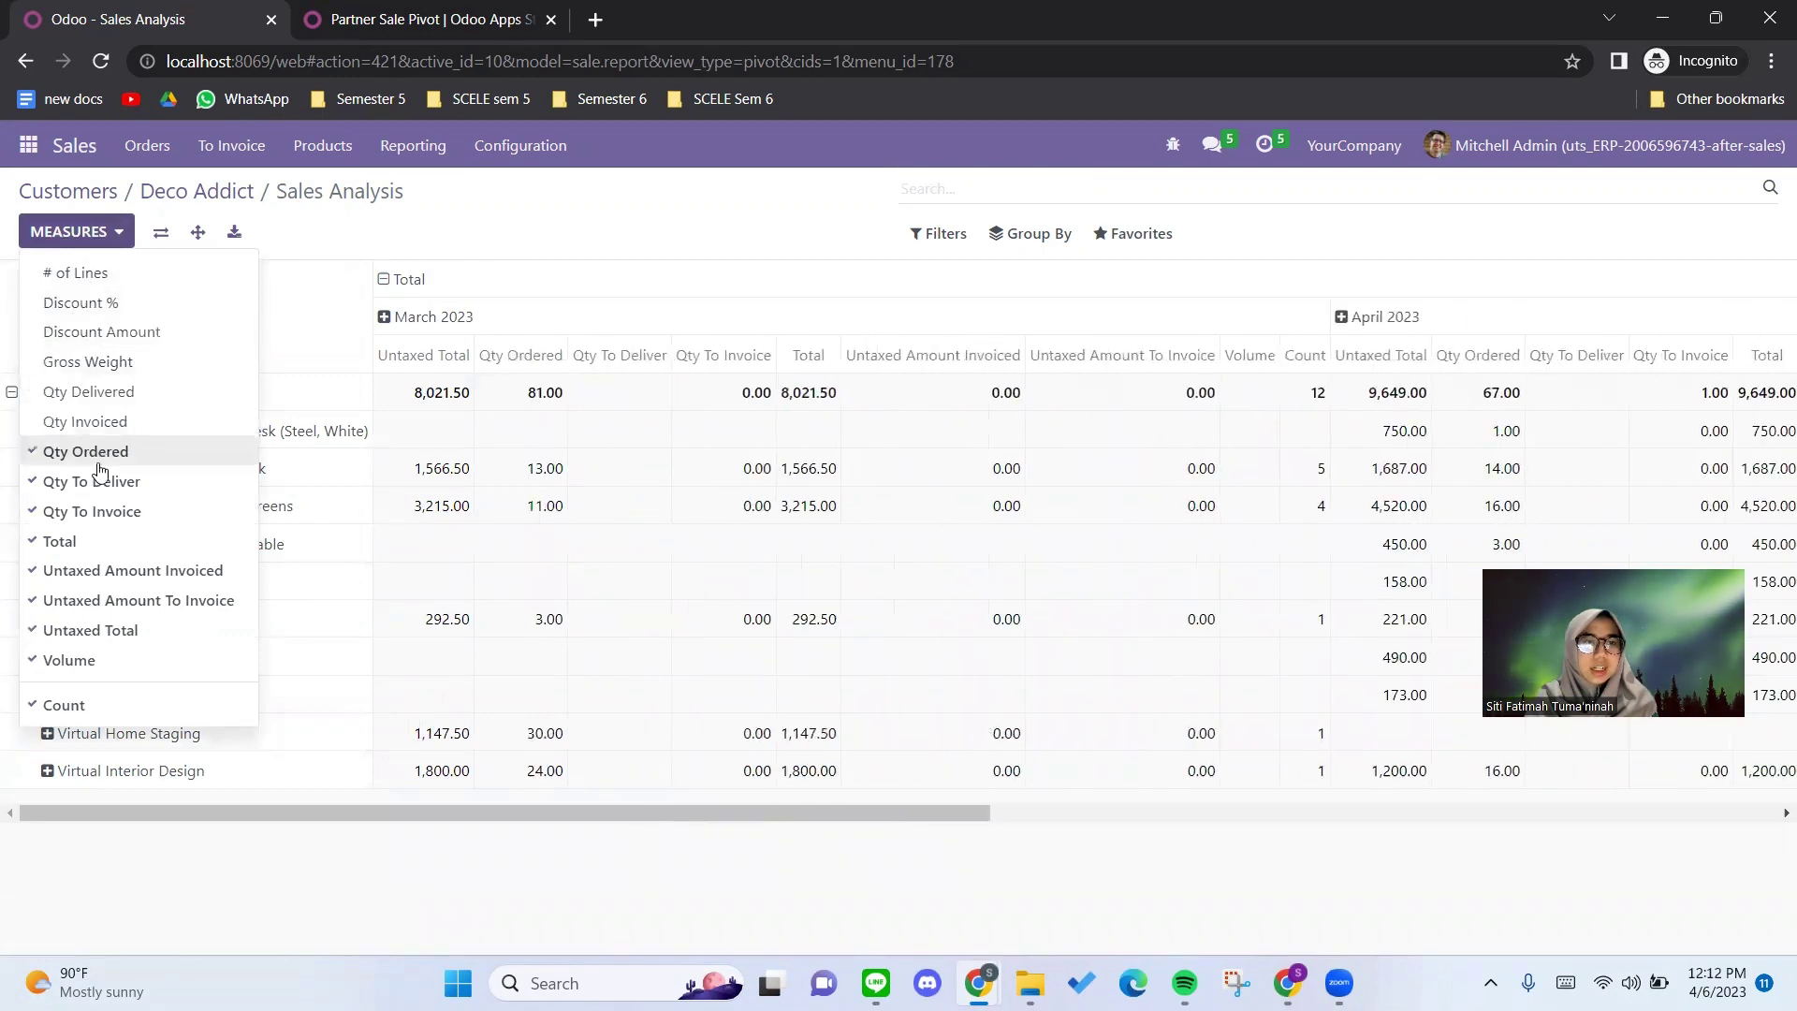
{"action": "left_click", "coordinate": [87, 451]}
{"action": "left_click", "coordinate": [90, 511]}
{"action": "left_click", "coordinate": [84, 541]}
{"action": "left_click", "coordinate": [93, 570]}
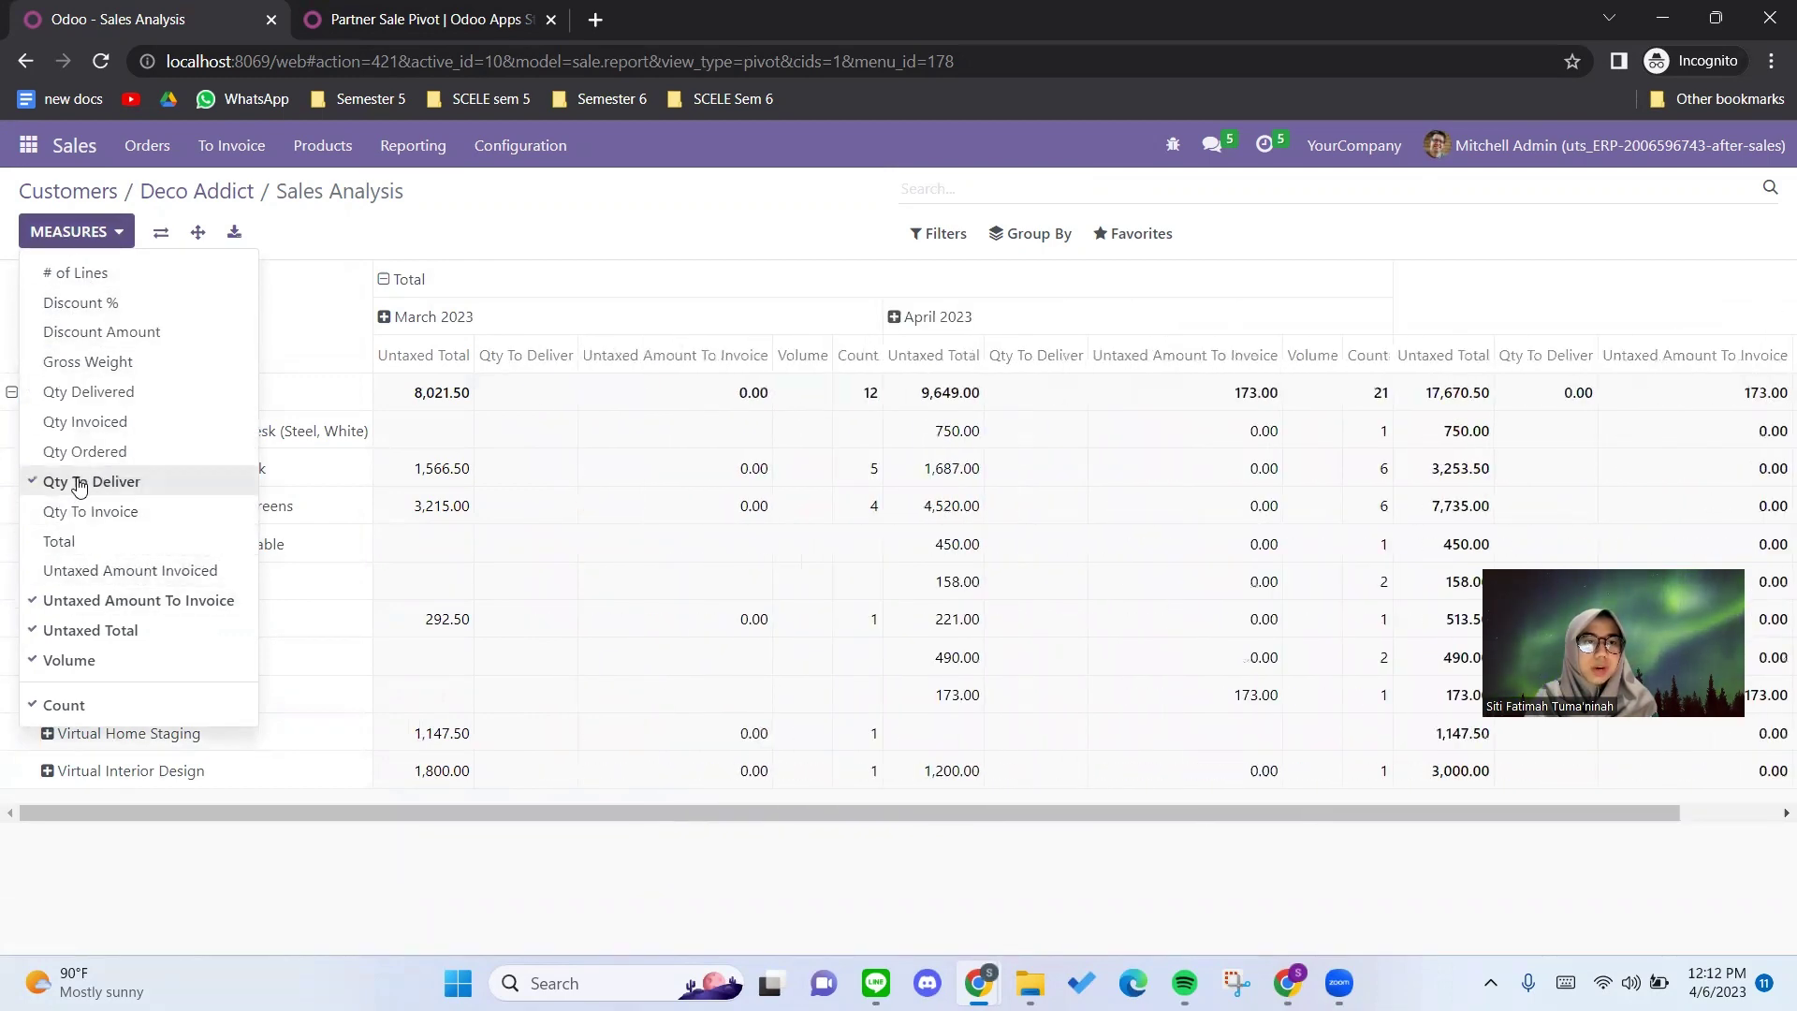
{"action": "left_click", "coordinate": [91, 481]}
{"action": "left_click", "coordinate": [93, 600]}
{"action": "left_click", "coordinate": [90, 629]}
{"action": "left_click", "coordinate": [82, 660]}
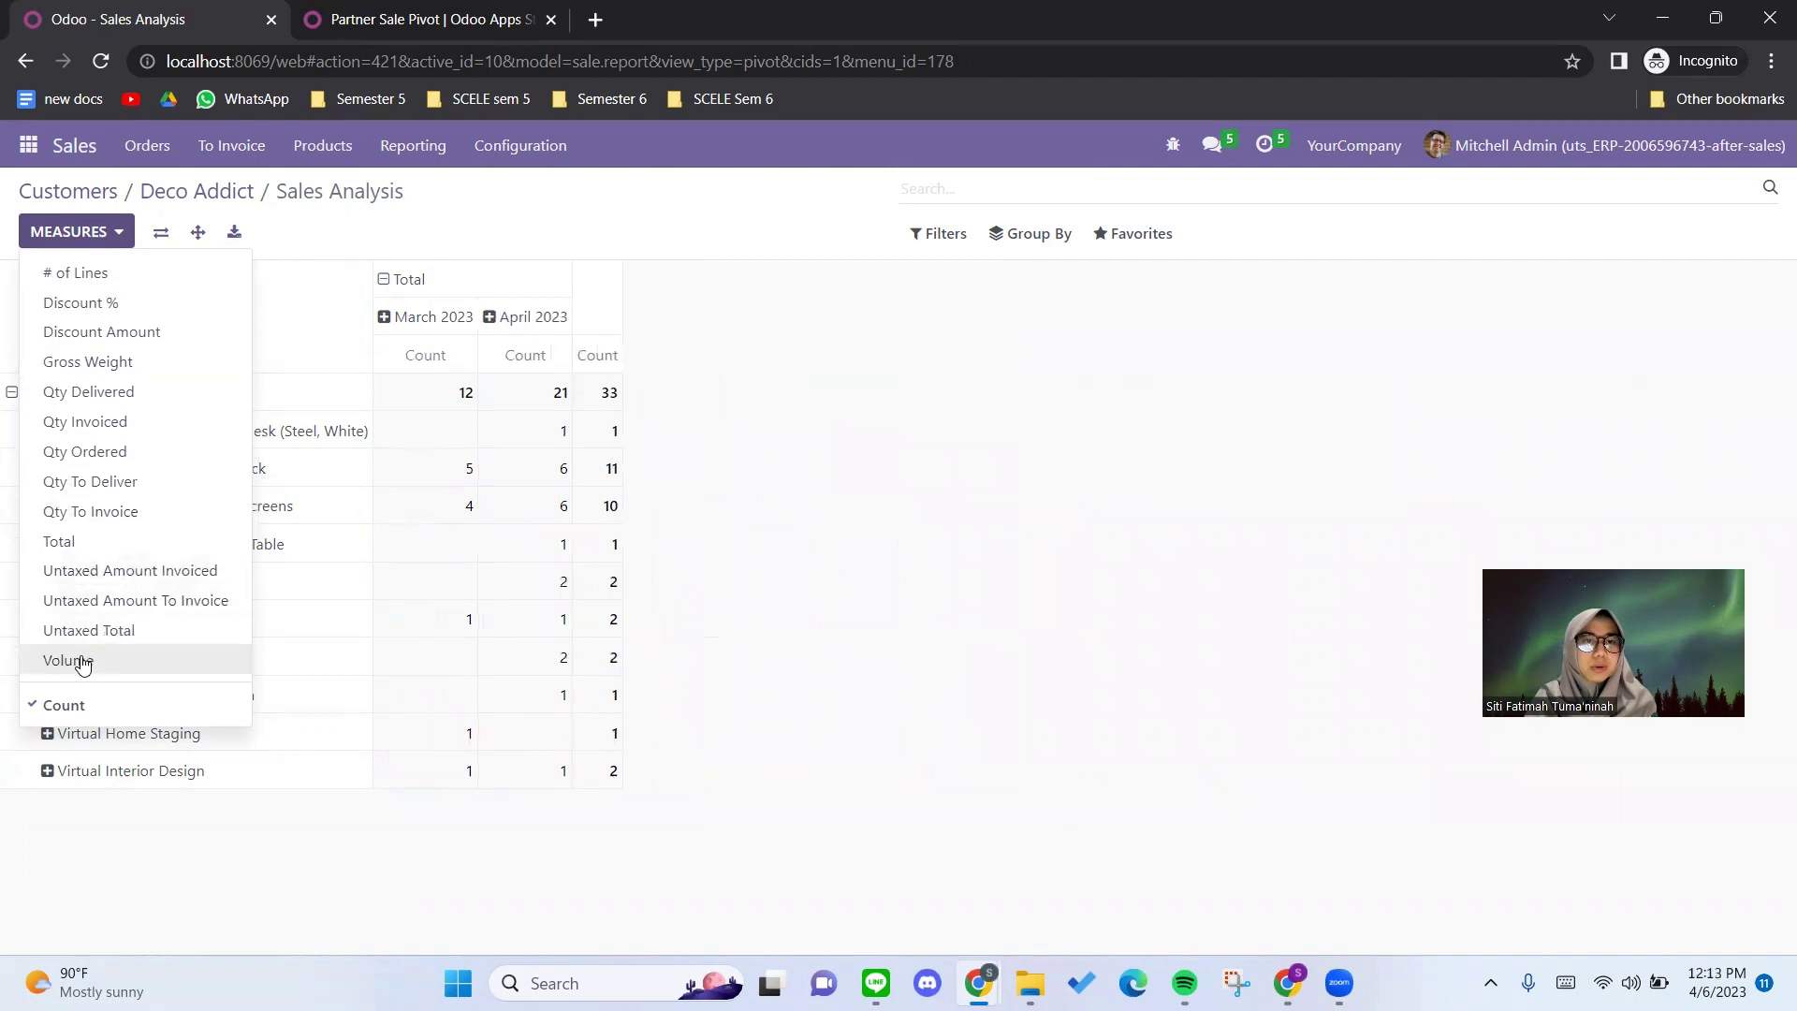
Add the Qty Ordered, Discount Amount, Discount % and # of Lines measures to the sales pivot alongside Count.
{"action": "left_click", "coordinate": [86, 451]}
{"action": "left_click", "coordinate": [101, 331]}
{"action": "left_click", "coordinate": [80, 303]}
{"action": "left_click", "coordinate": [75, 272]}
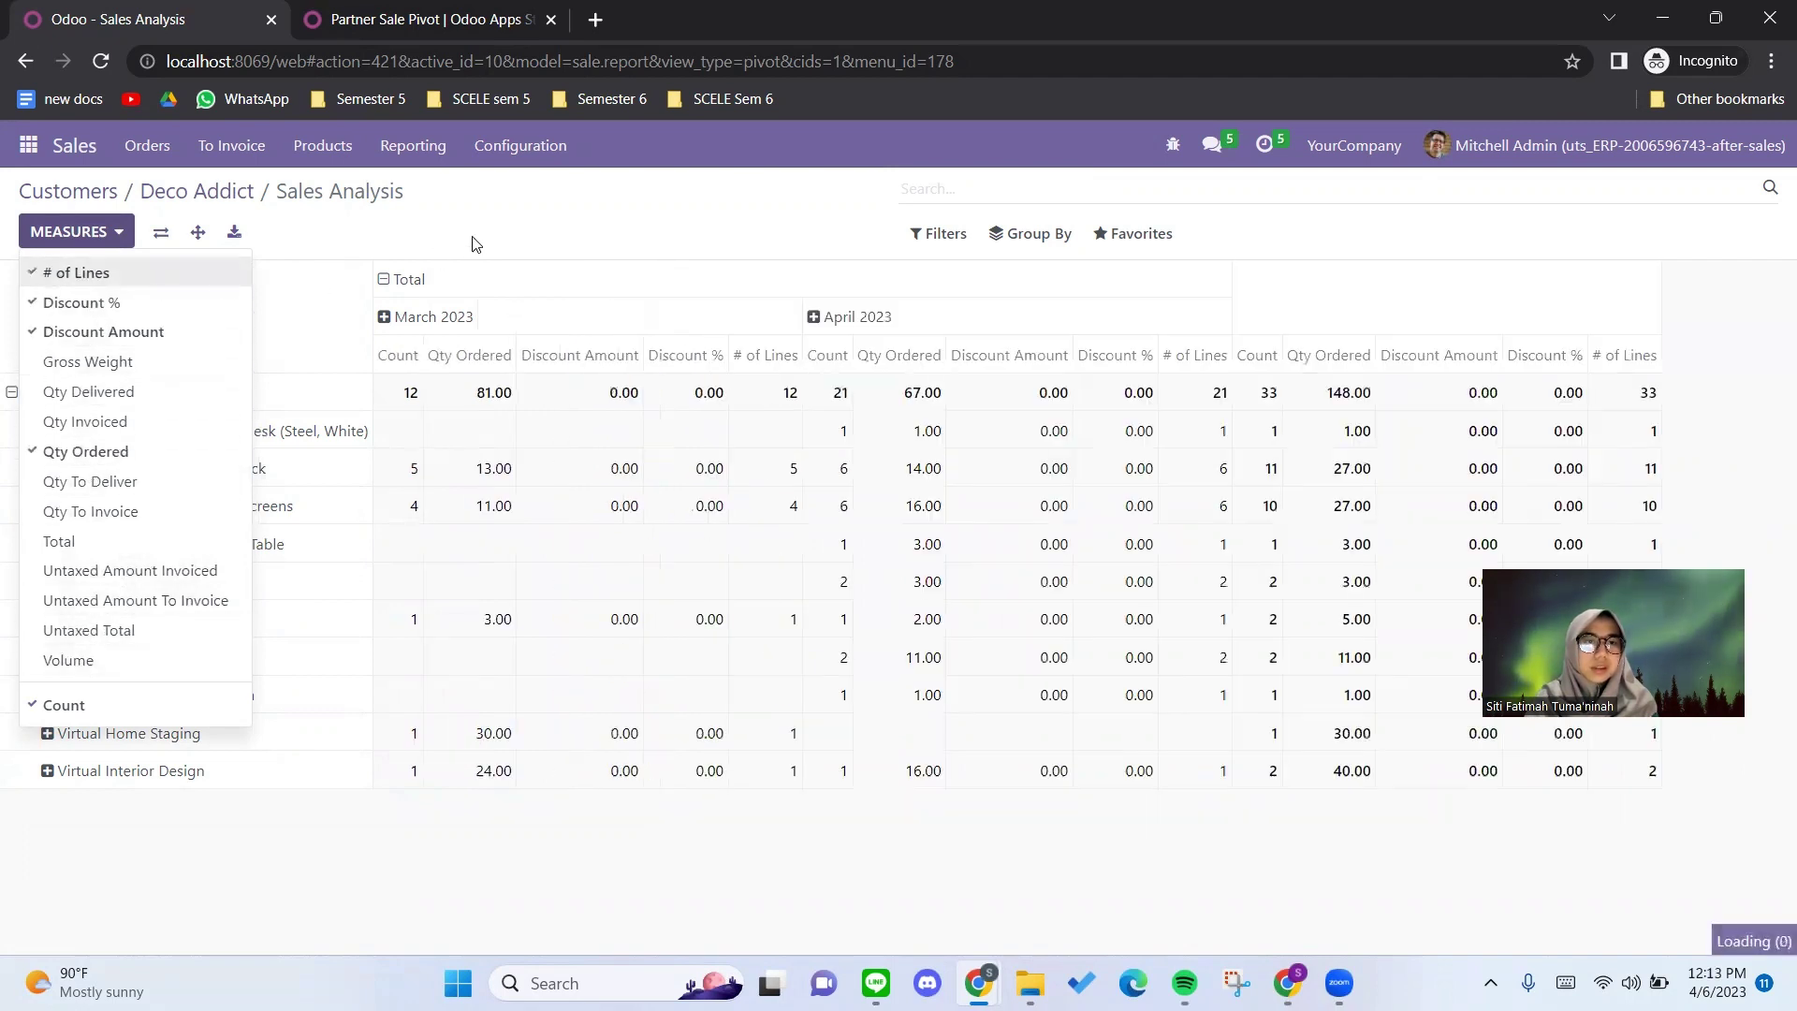
{"action": "left_click", "coordinate": [477, 241]}
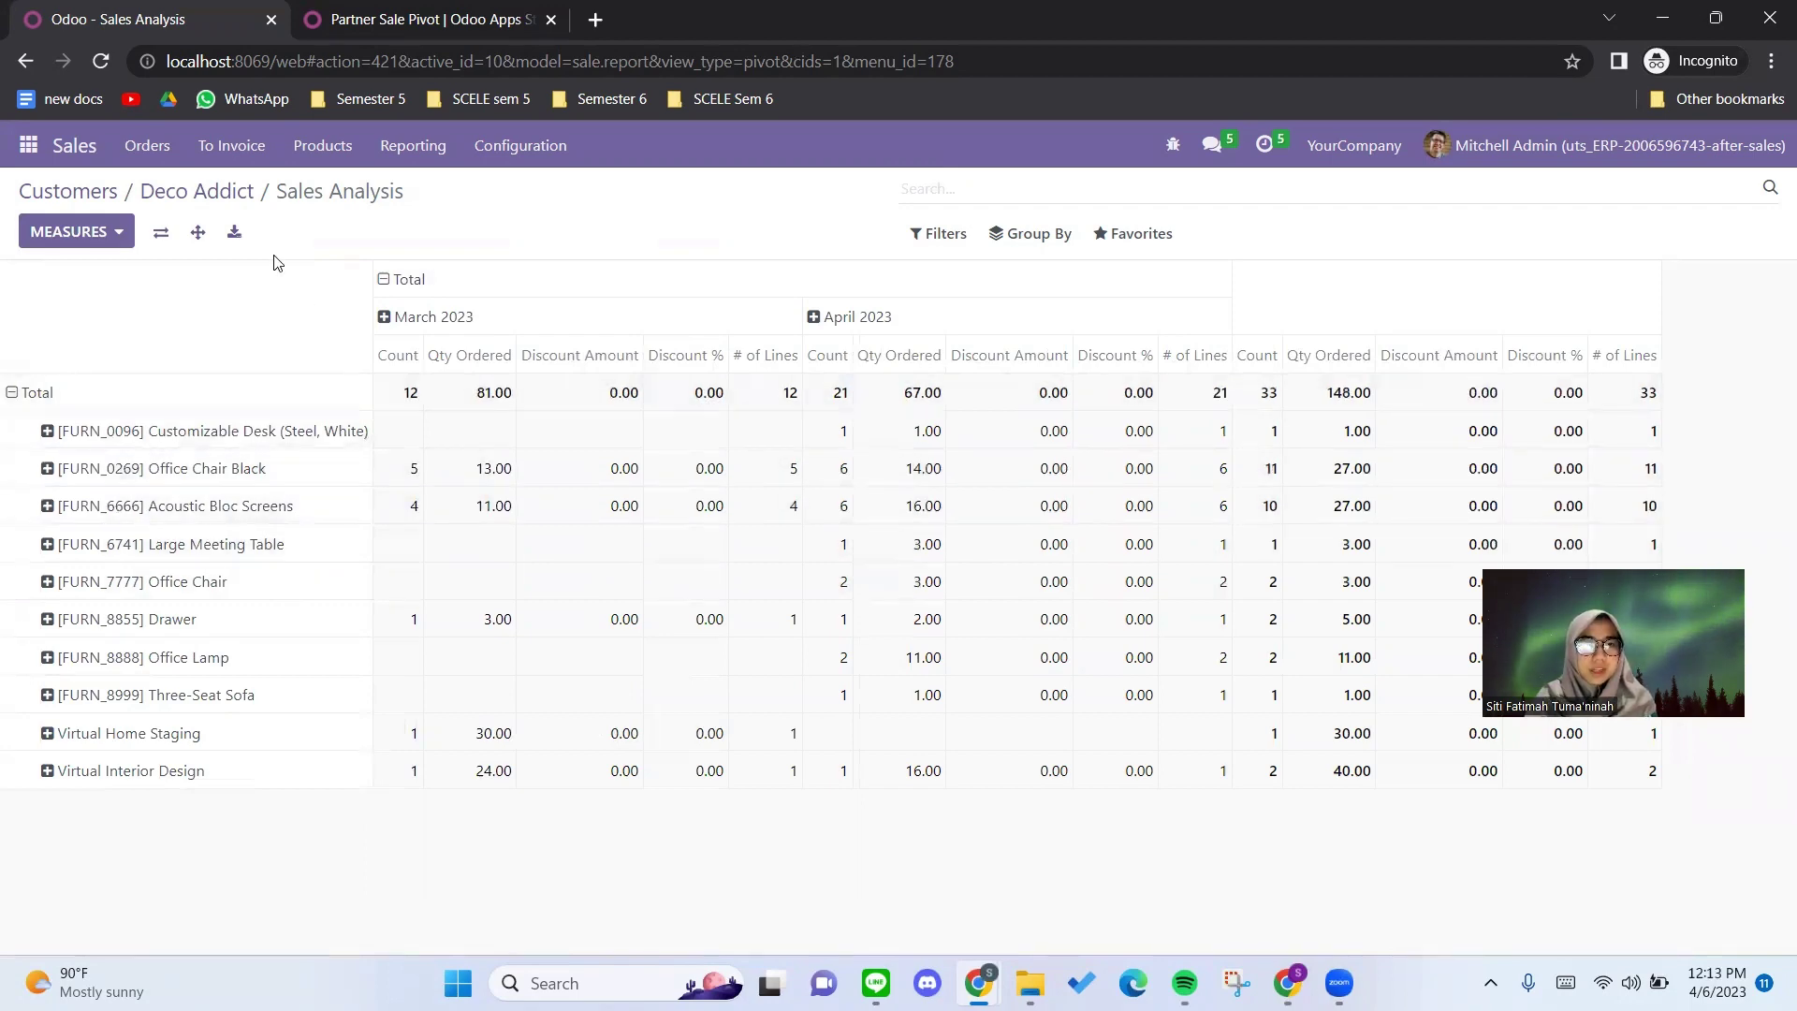
Return to the Deco Addict customer record and reopen its Sales Analysis filtered to that customer.
{"action": "left_click", "coordinate": [211, 191]}
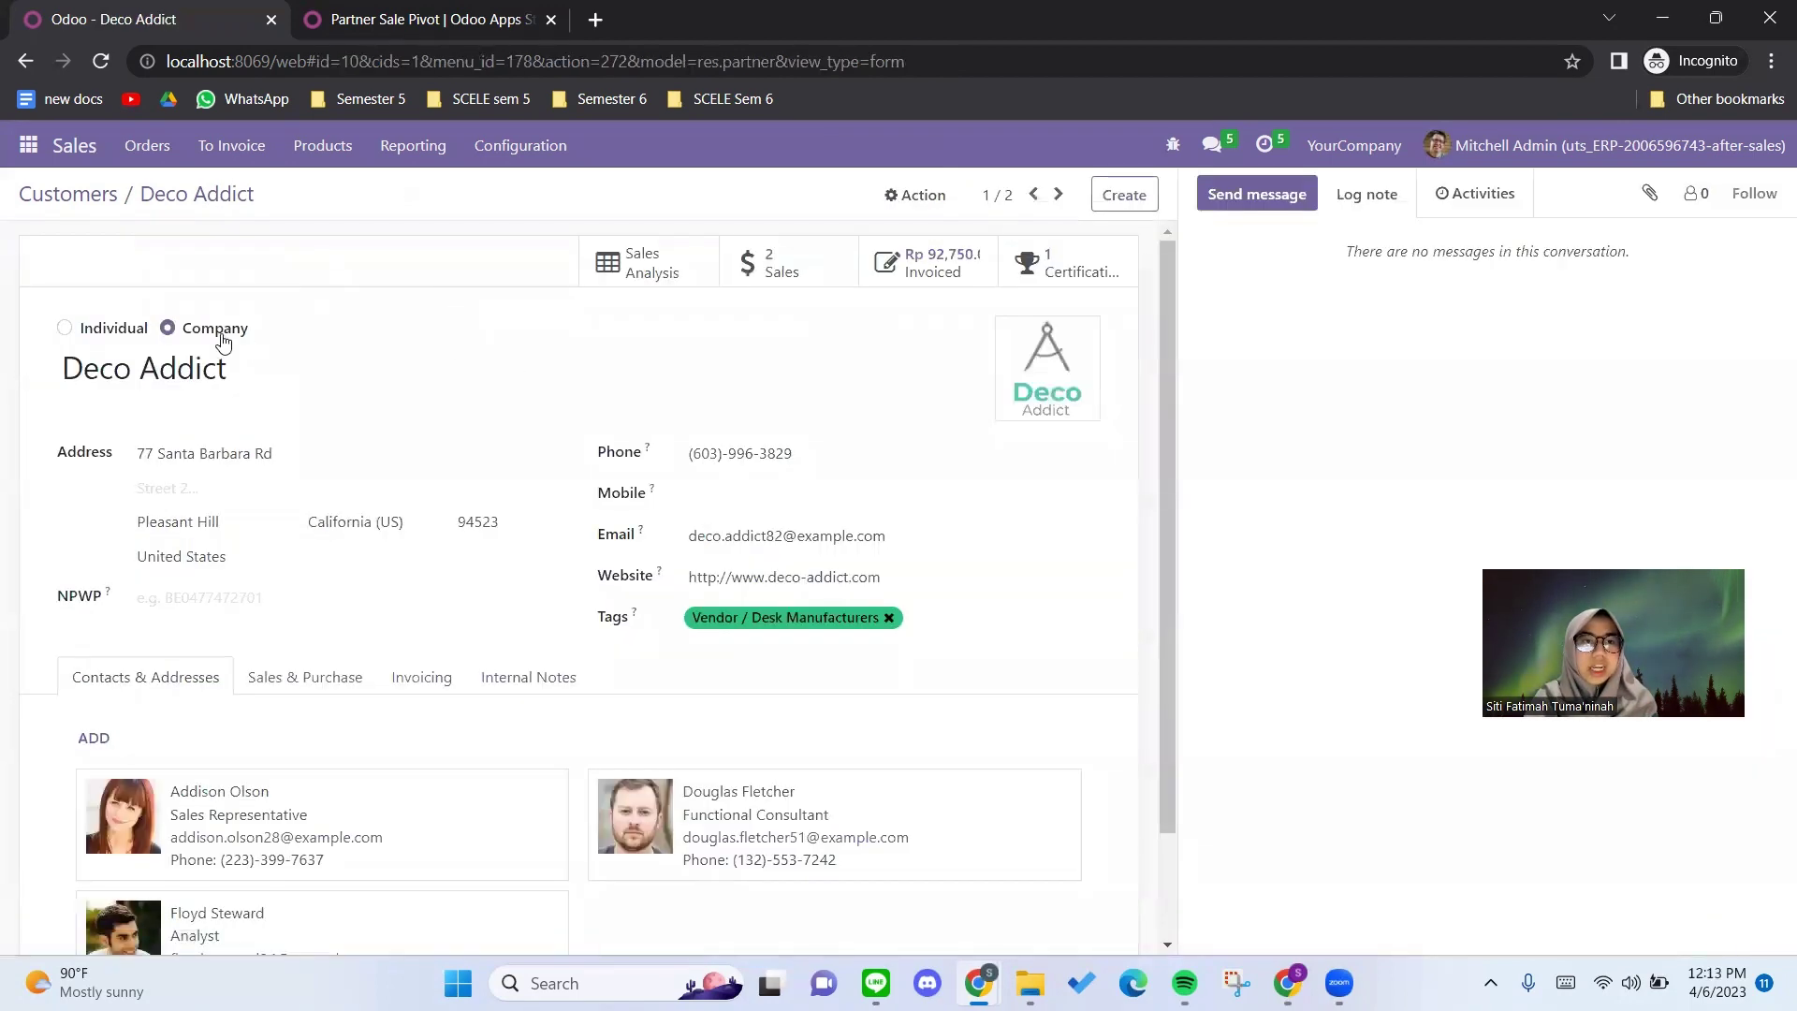
{"action": "left_click", "coordinate": [613, 258]}
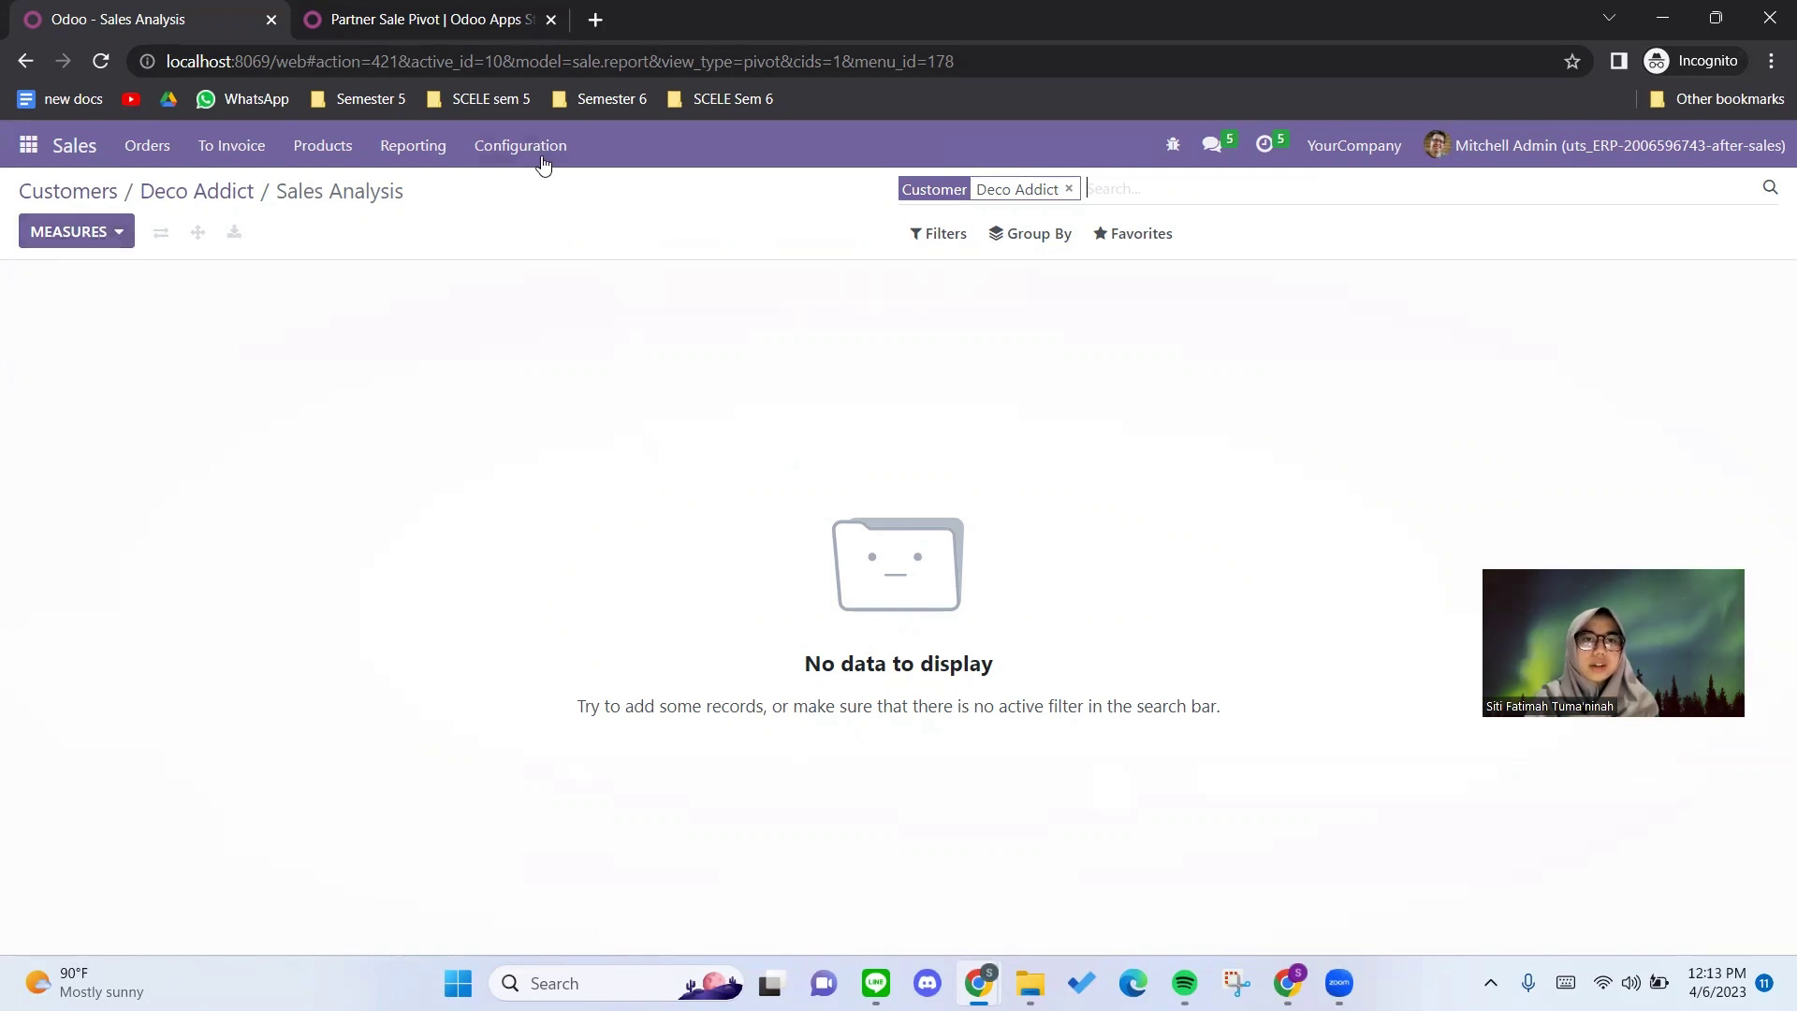
Go to the quotations list in the Sales app and start a new quotation.
{"action": "left_click", "coordinate": [30, 148]}
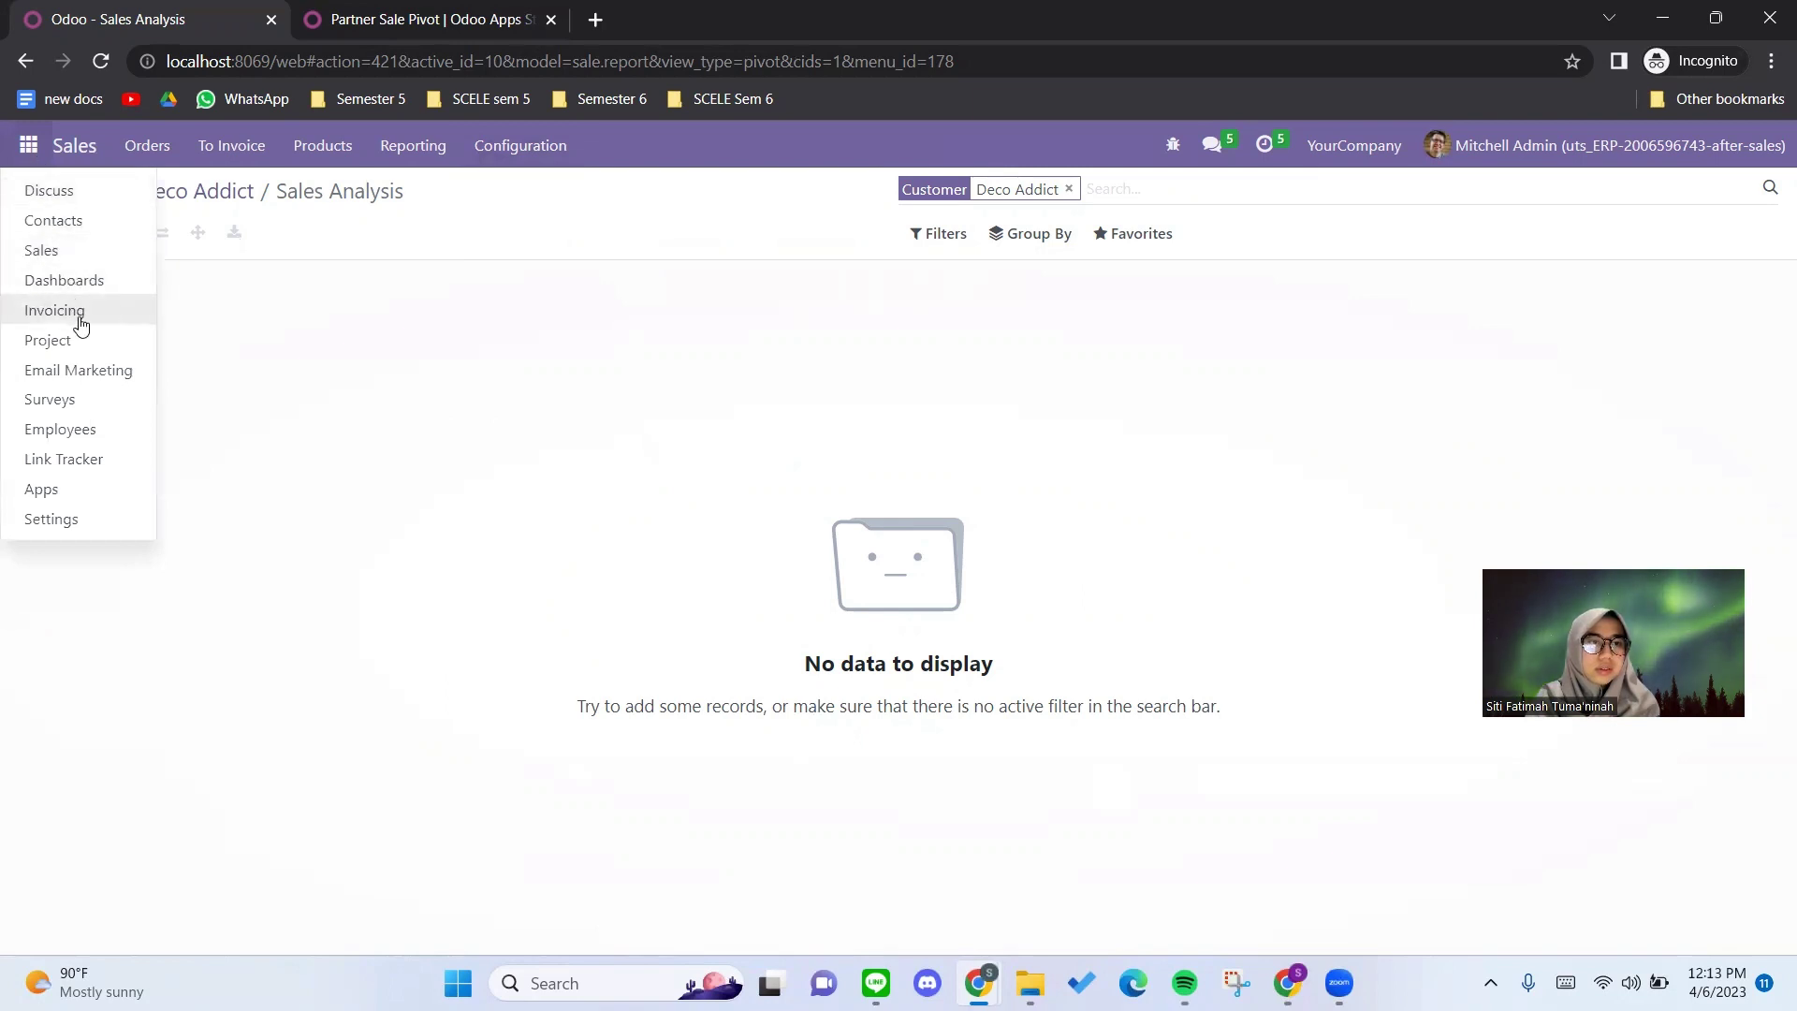
{"action": "left_click", "coordinate": [58, 257]}
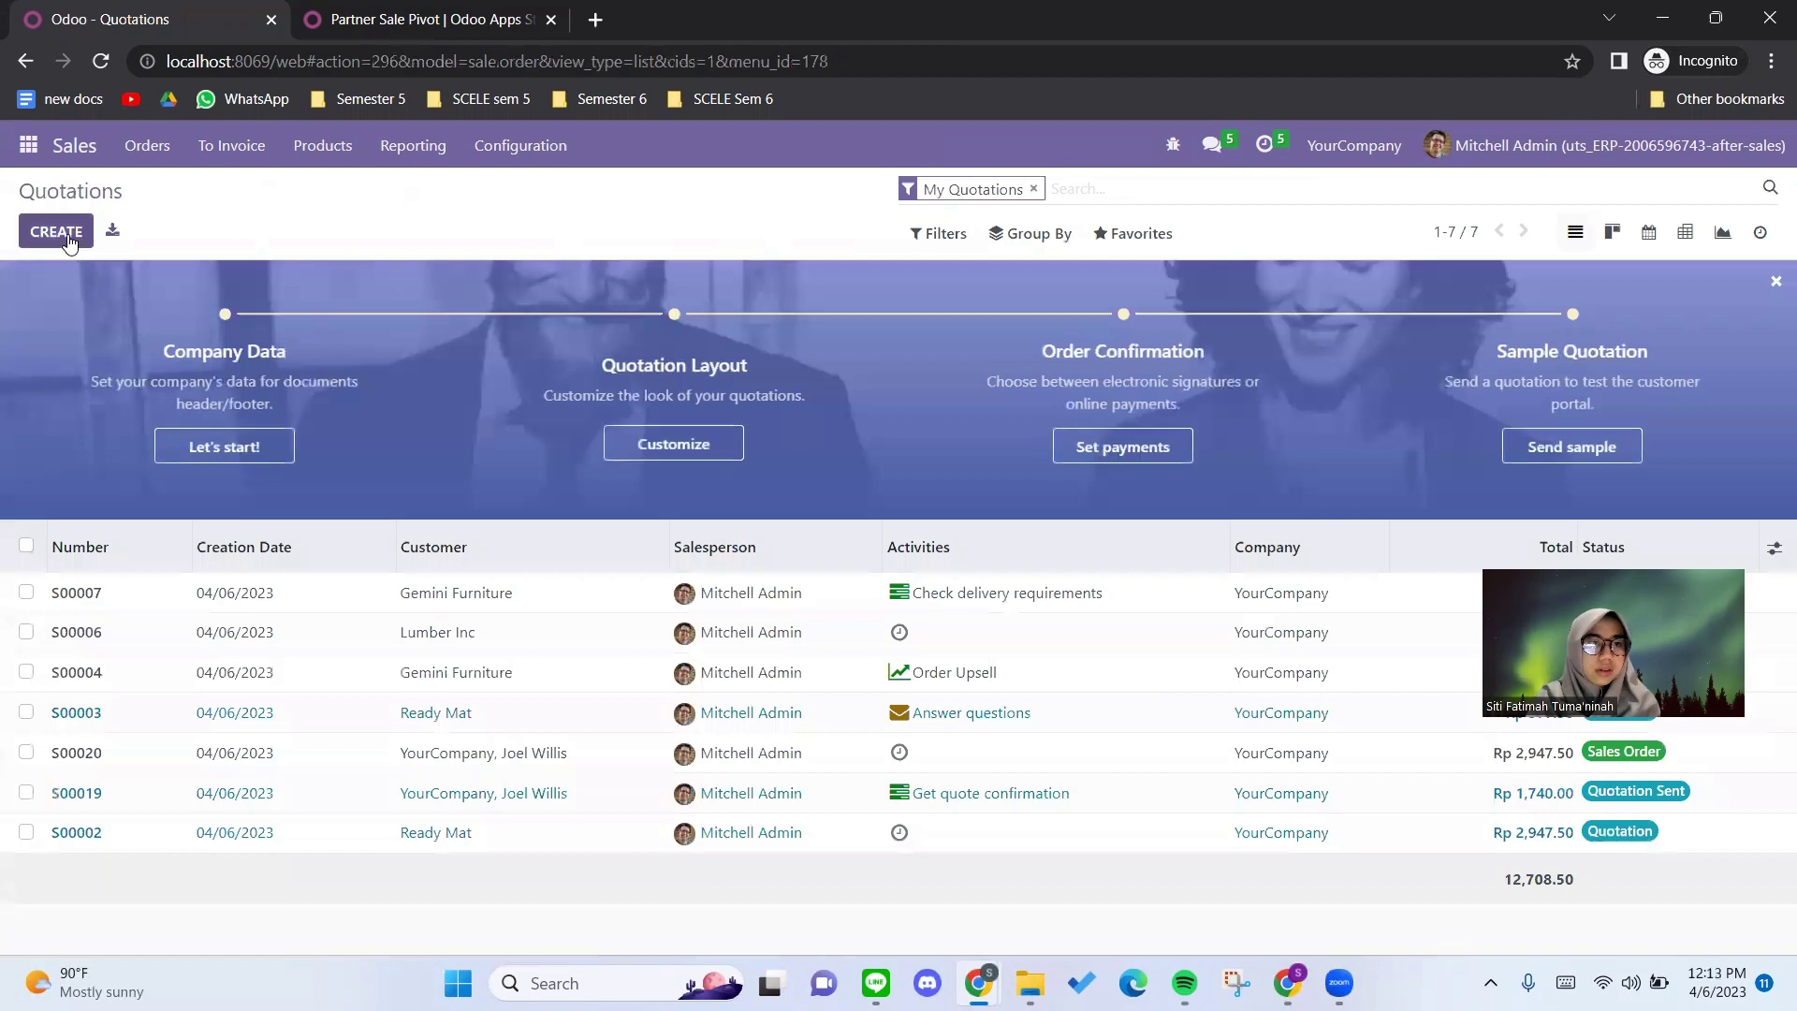
{"action": "left_click", "coordinate": [68, 241]}
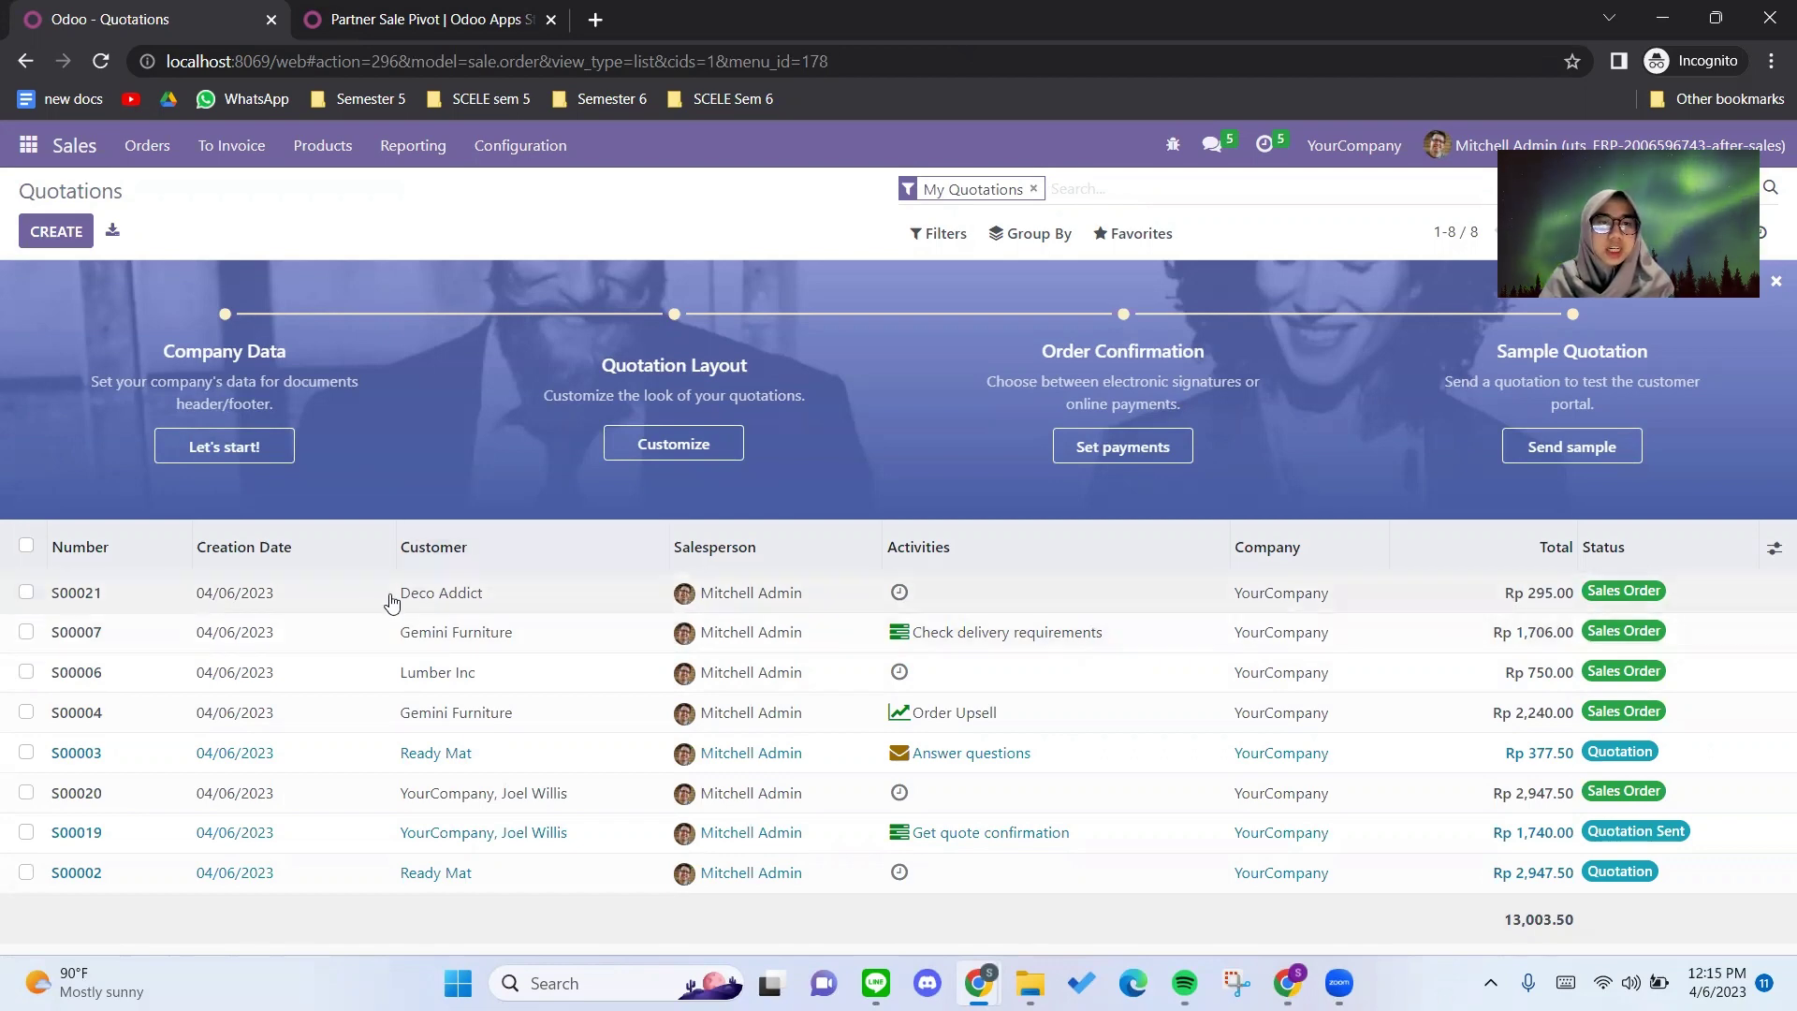
Review Deco Addict's new sales order and open the Sales Analysis from the Deco Addict customer record.
{"action": "left_click", "coordinate": [438, 609]}
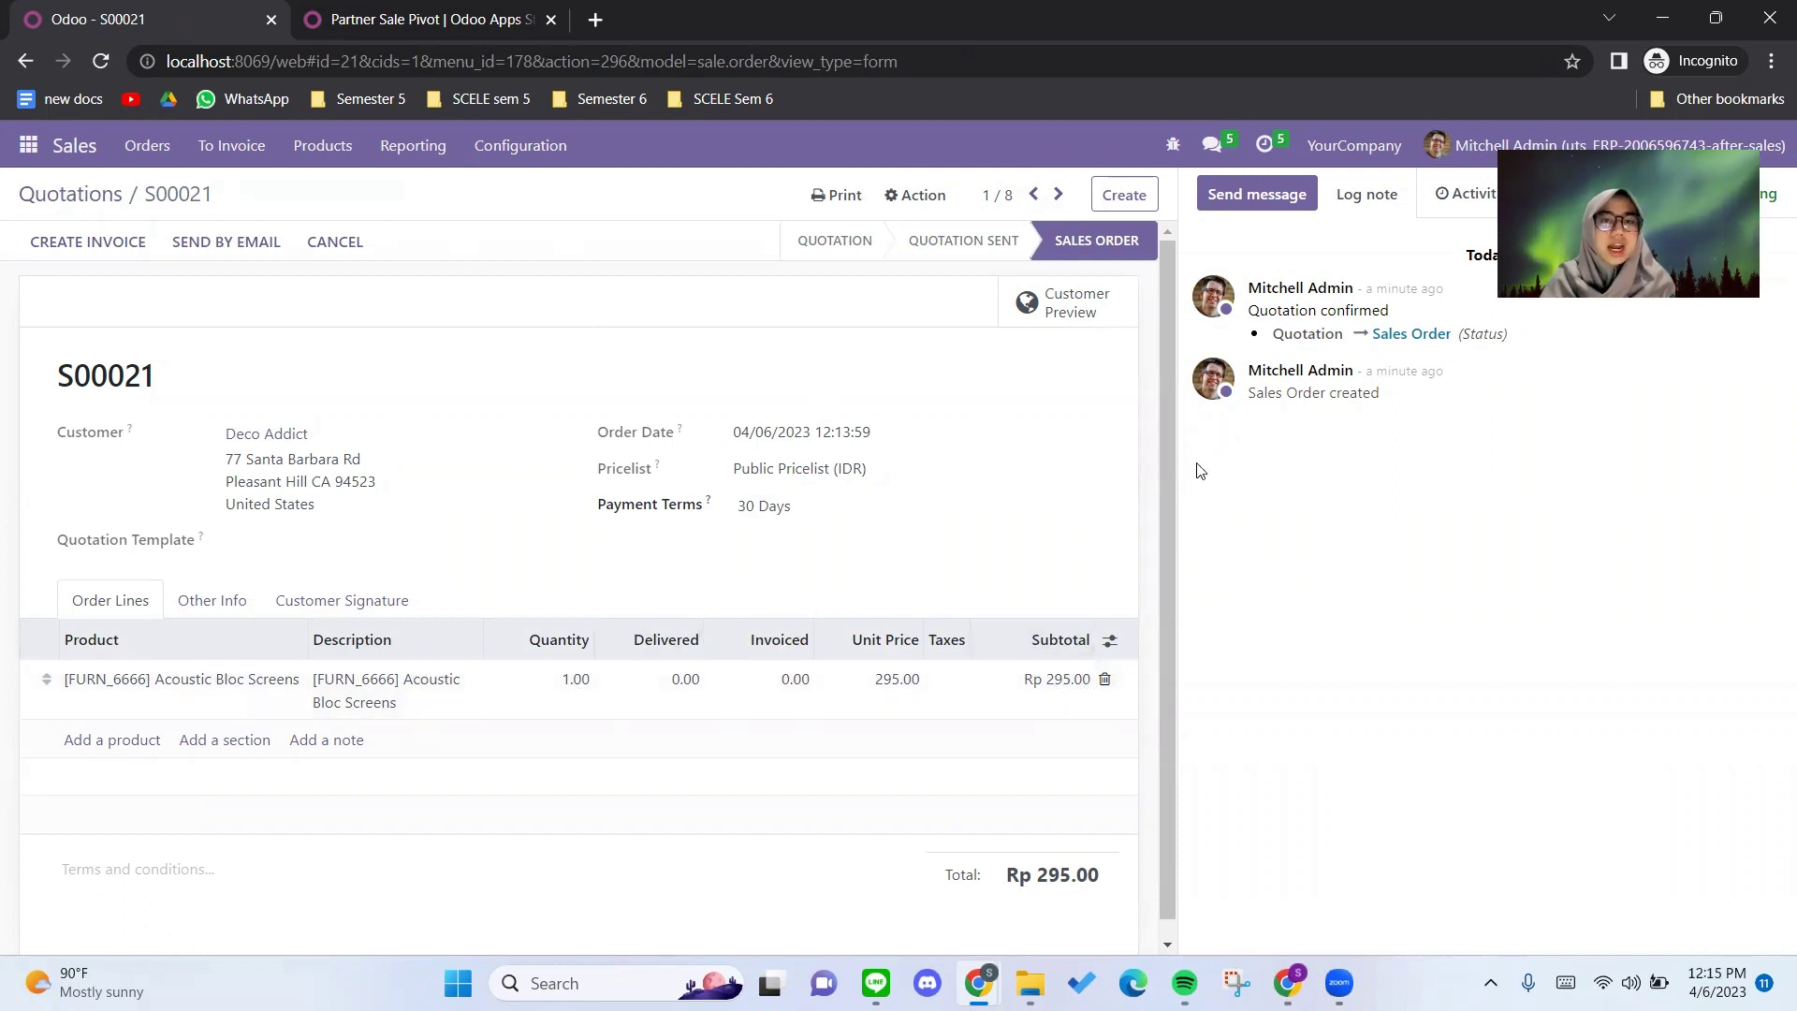
{"action": "left_click", "coordinate": [149, 146]}
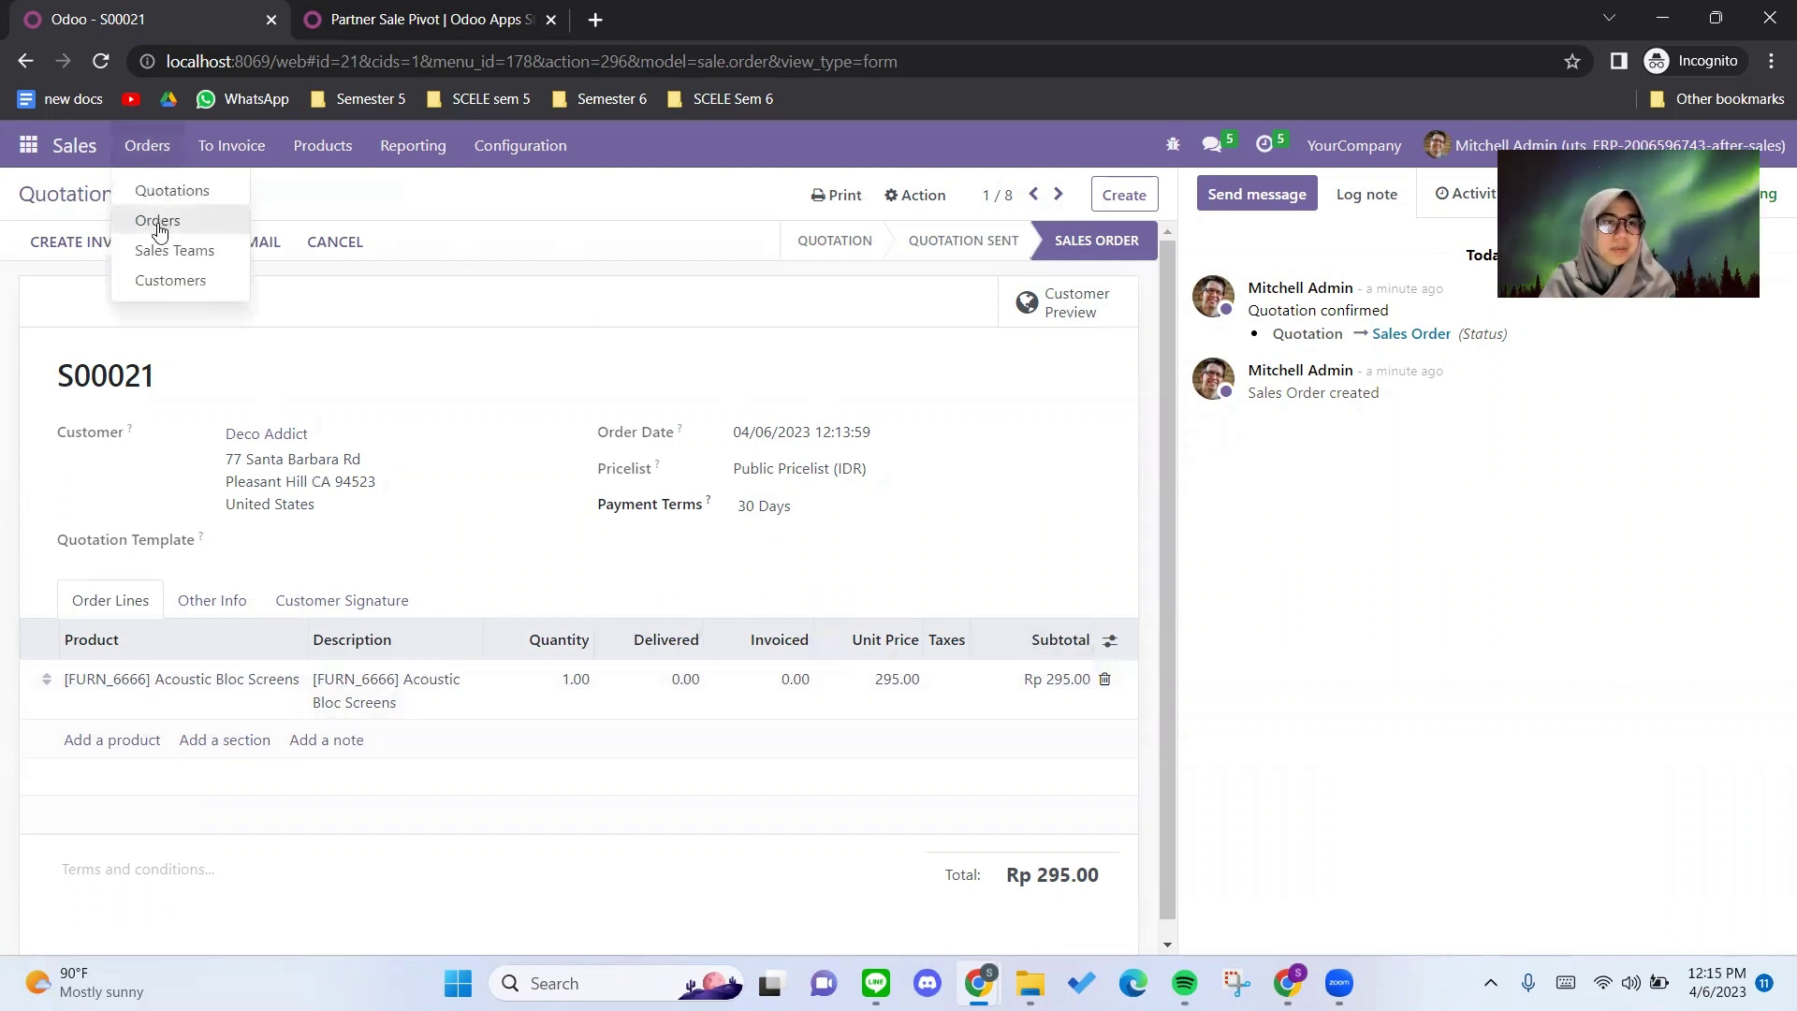
{"action": "left_click", "coordinate": [174, 294]}
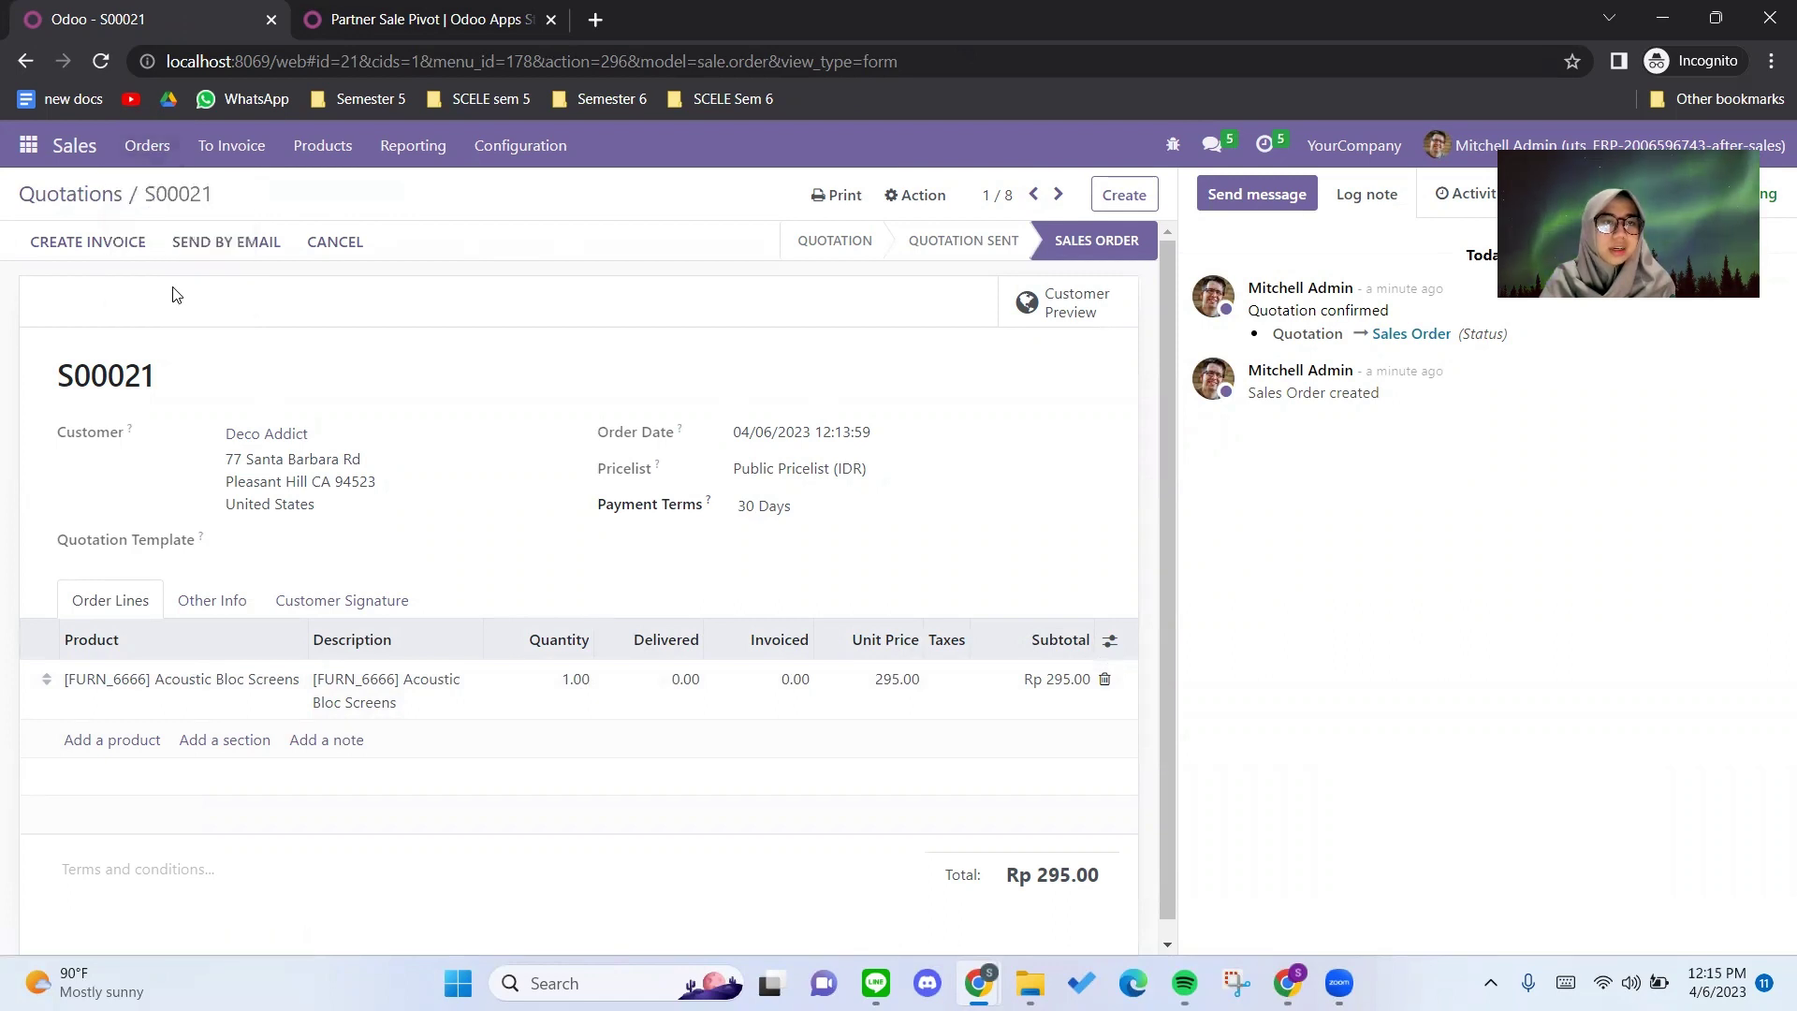
{"action": "left_click", "coordinate": [153, 300]}
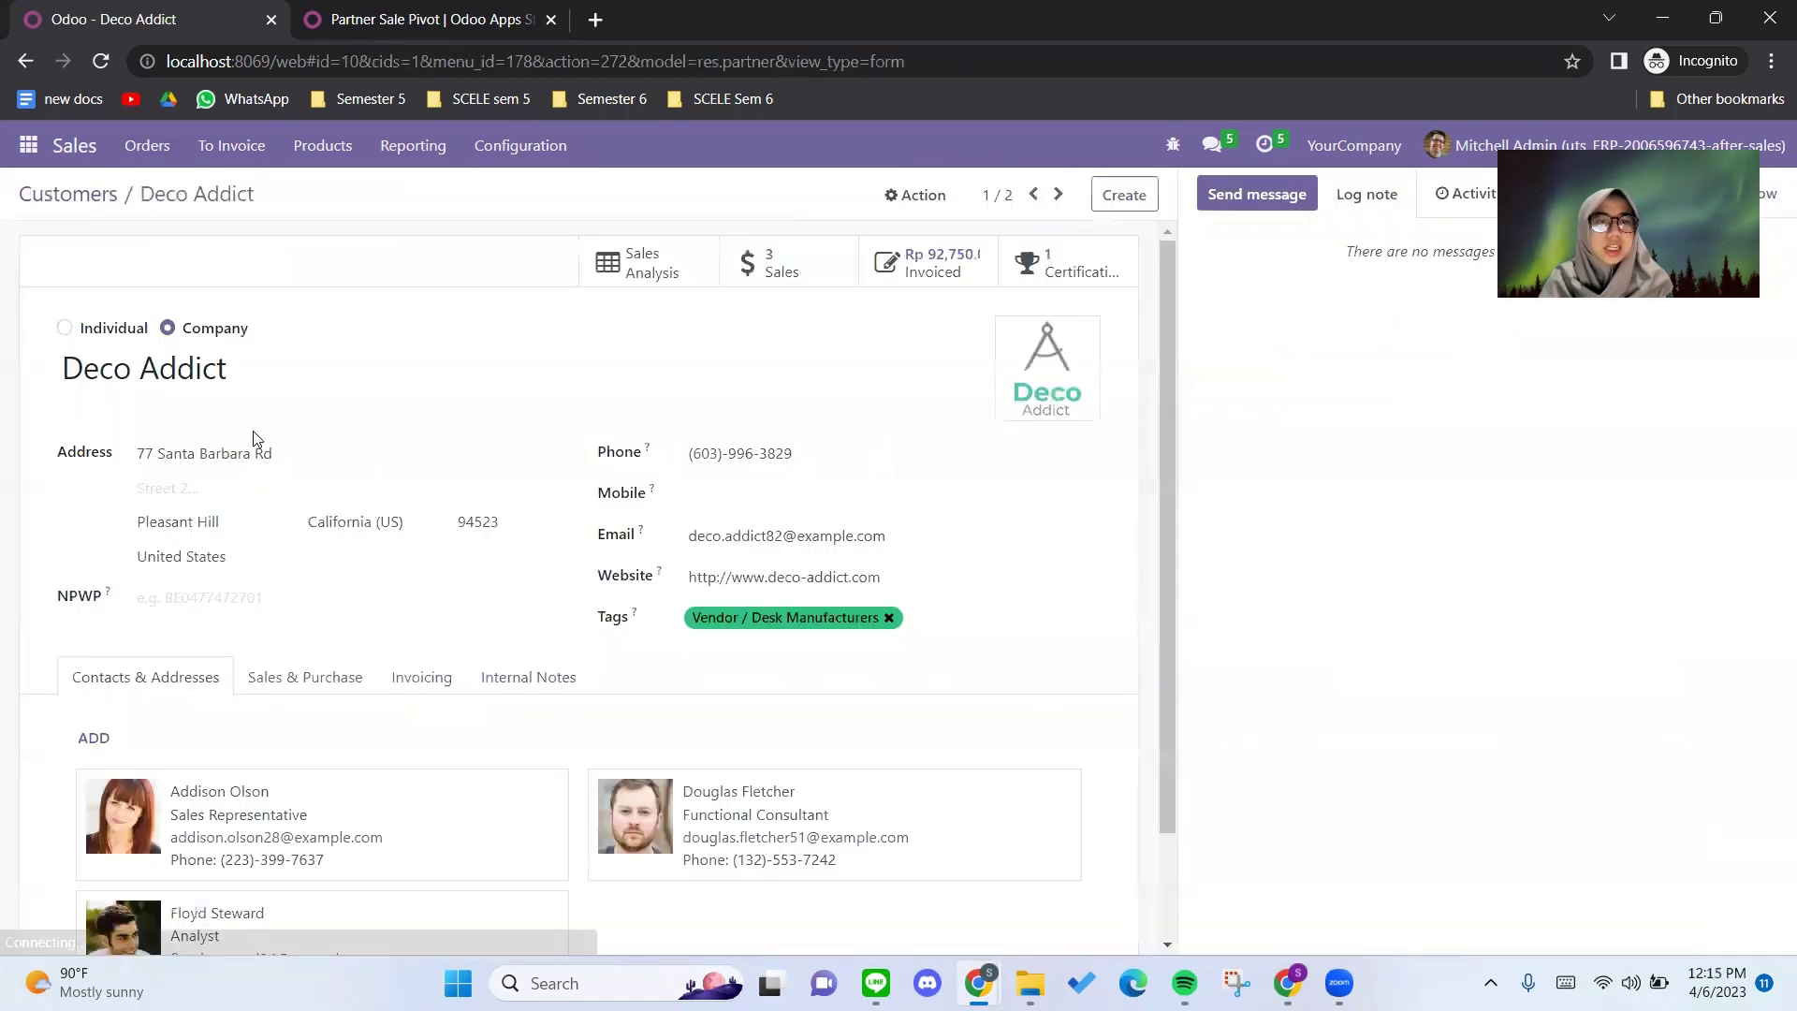
{"action": "left_click", "coordinate": [622, 279]}
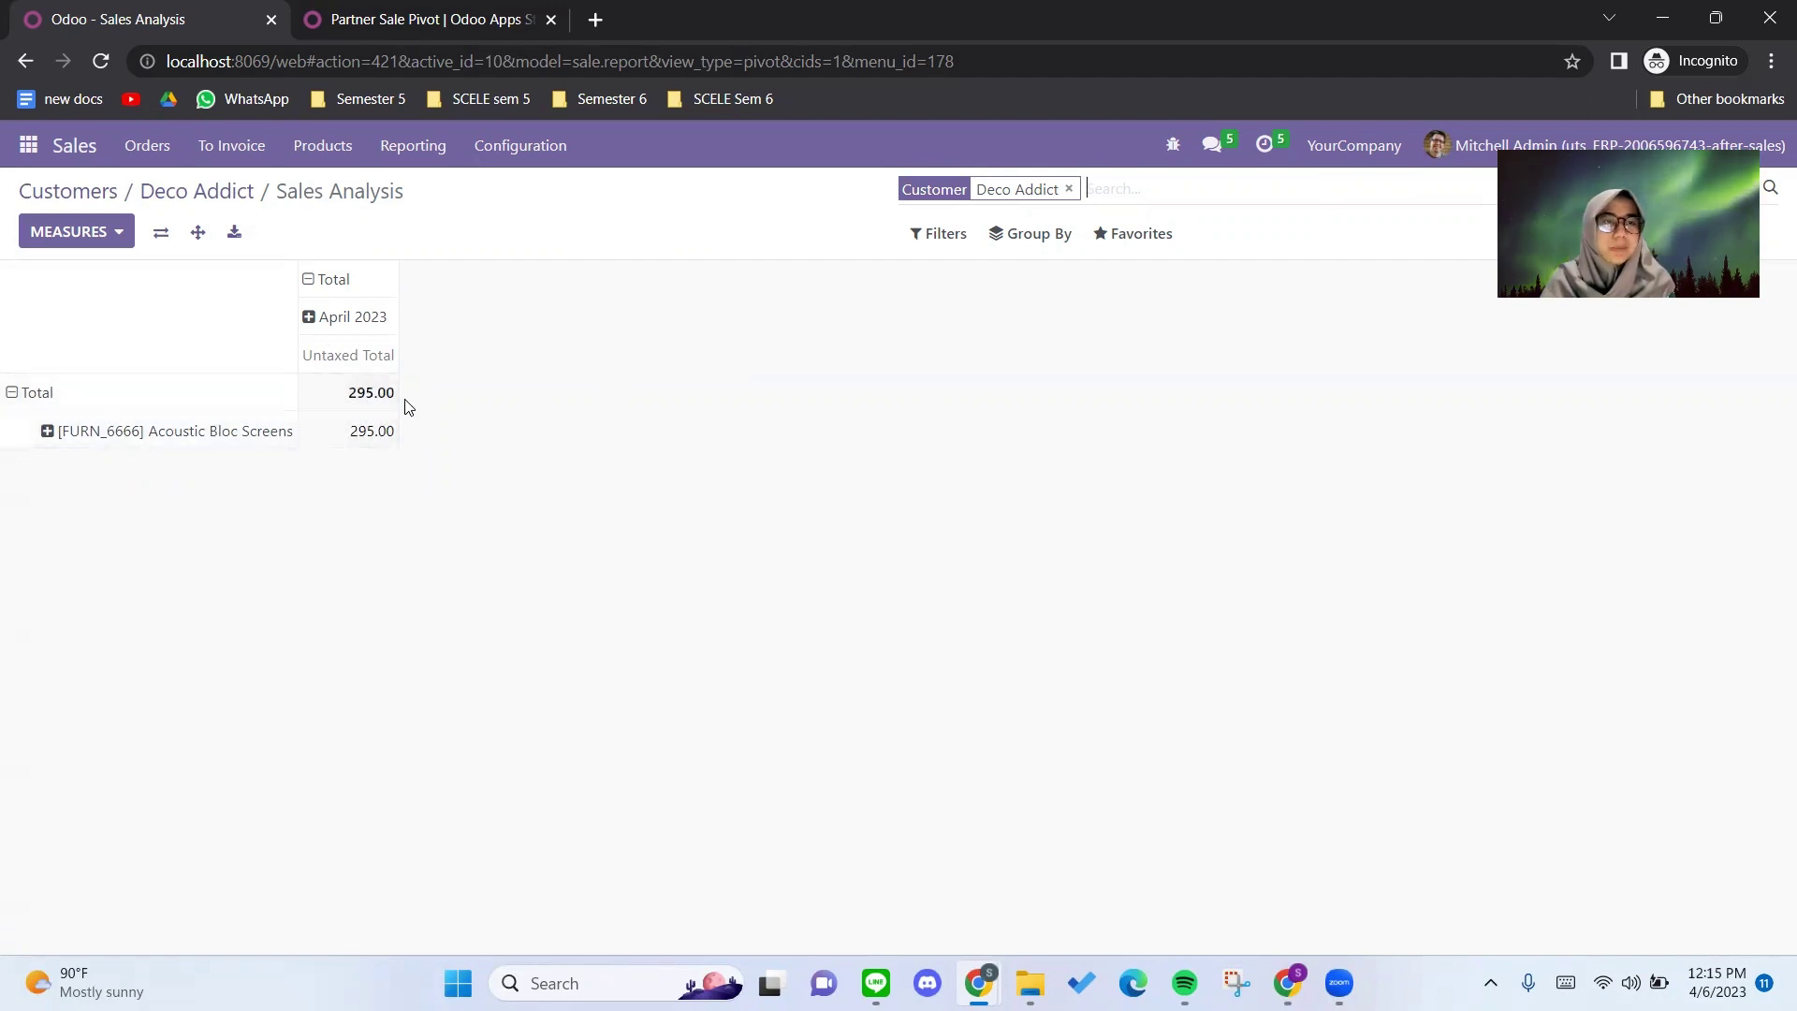
Add # of Lines, Discount %, Discount Amount, Gross Weight, Qty Delivered and Qty Invoiced to Deco Addict's sales pivot.
{"action": "left_click", "coordinate": [110, 236]}
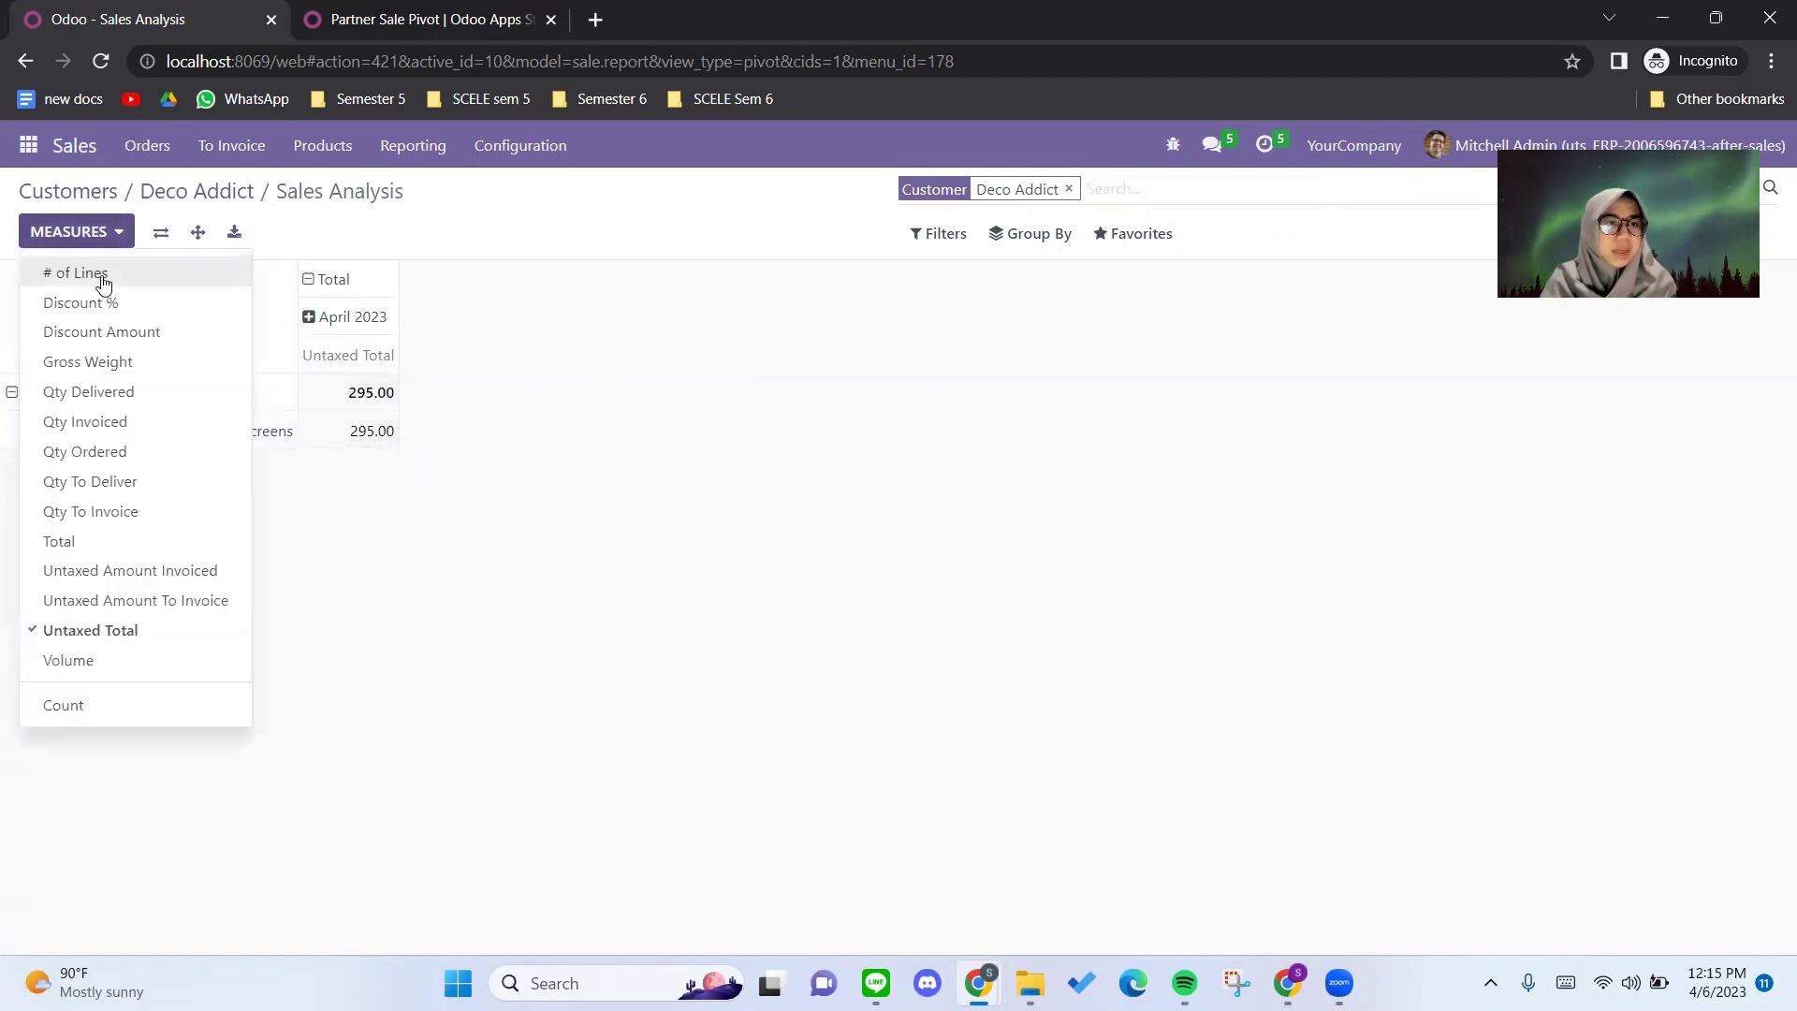
{"action": "left_click", "coordinate": [103, 274]}
{"action": "left_click", "coordinate": [95, 302]}
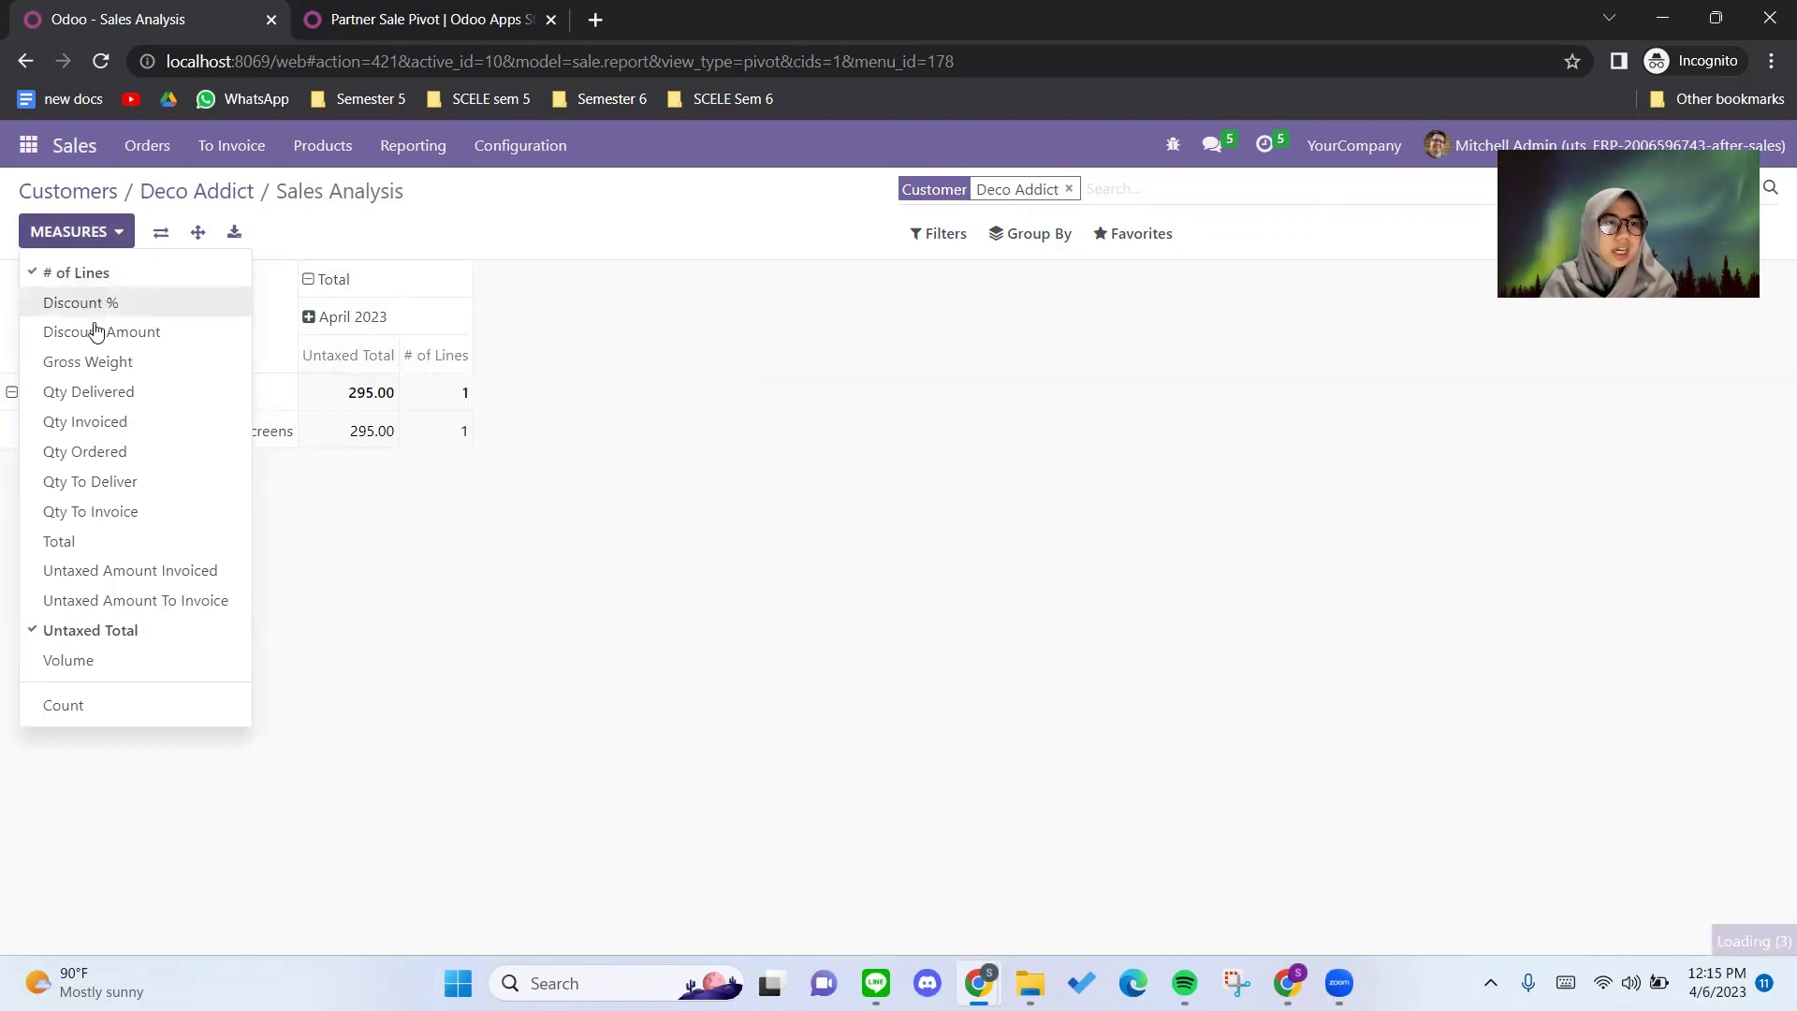
{"action": "left_click", "coordinate": [98, 332]}
{"action": "left_click", "coordinate": [102, 365]}
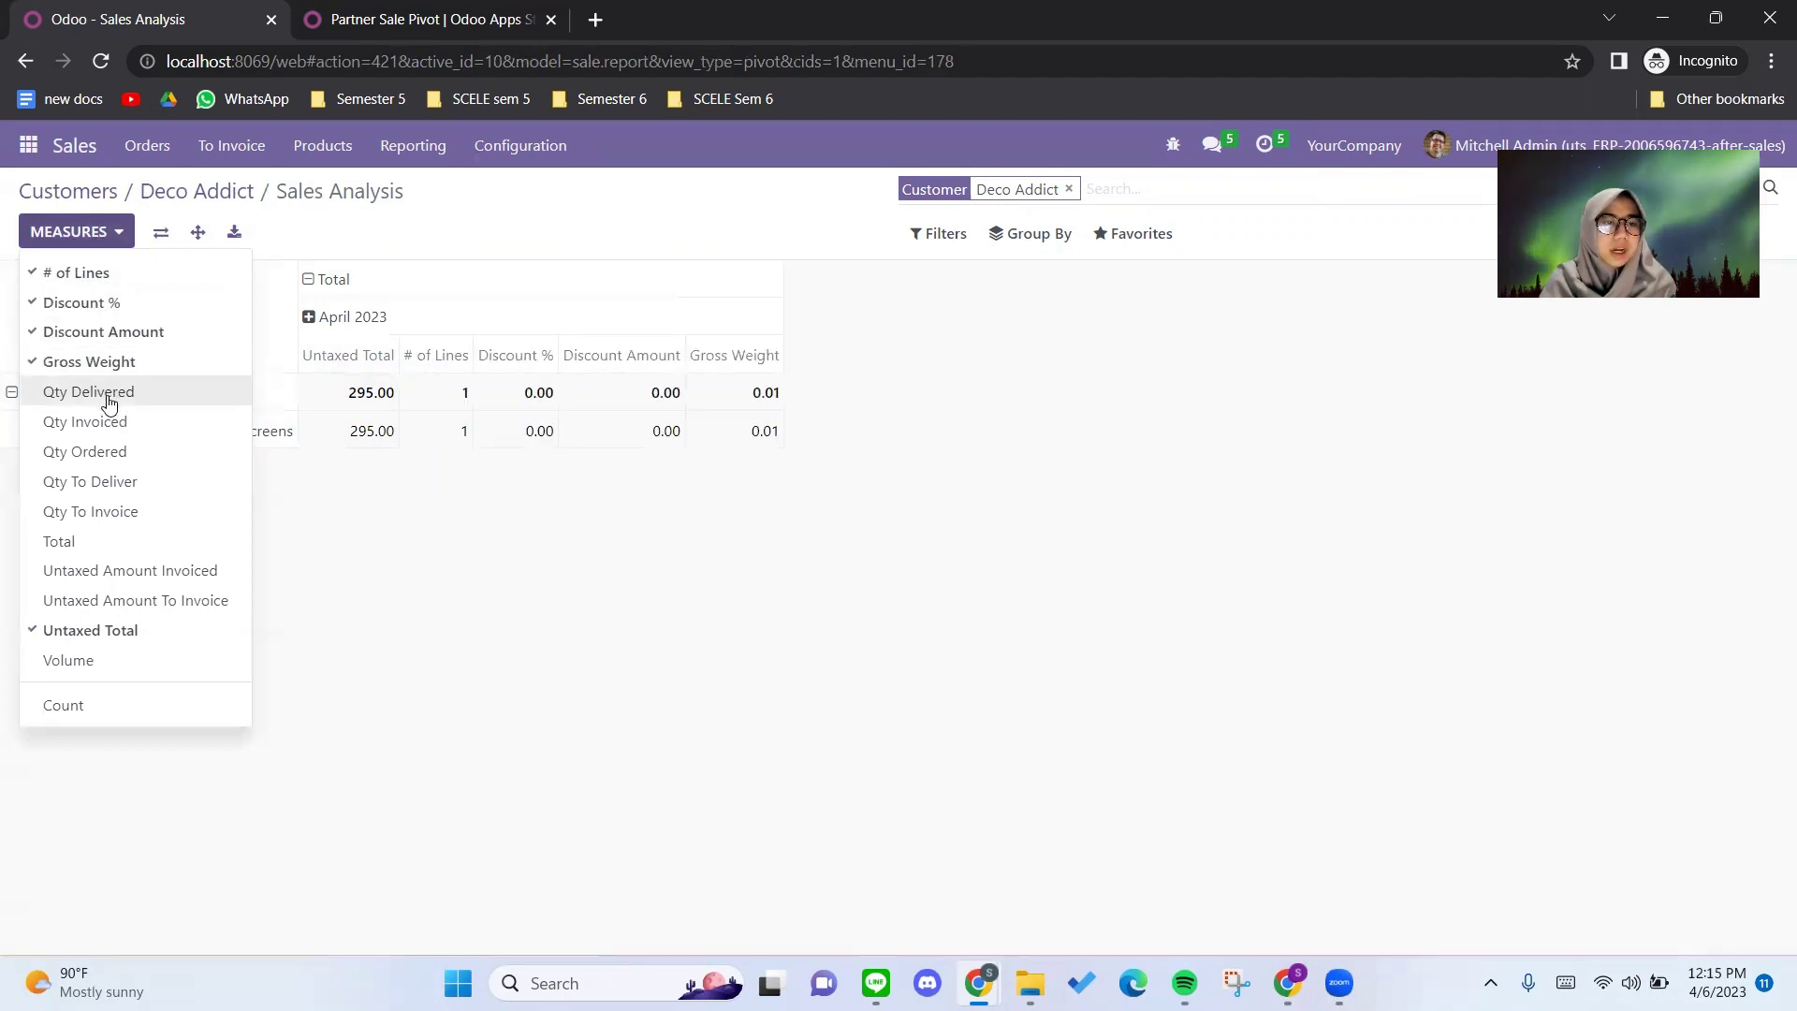
{"action": "left_click", "coordinate": [111, 393]}
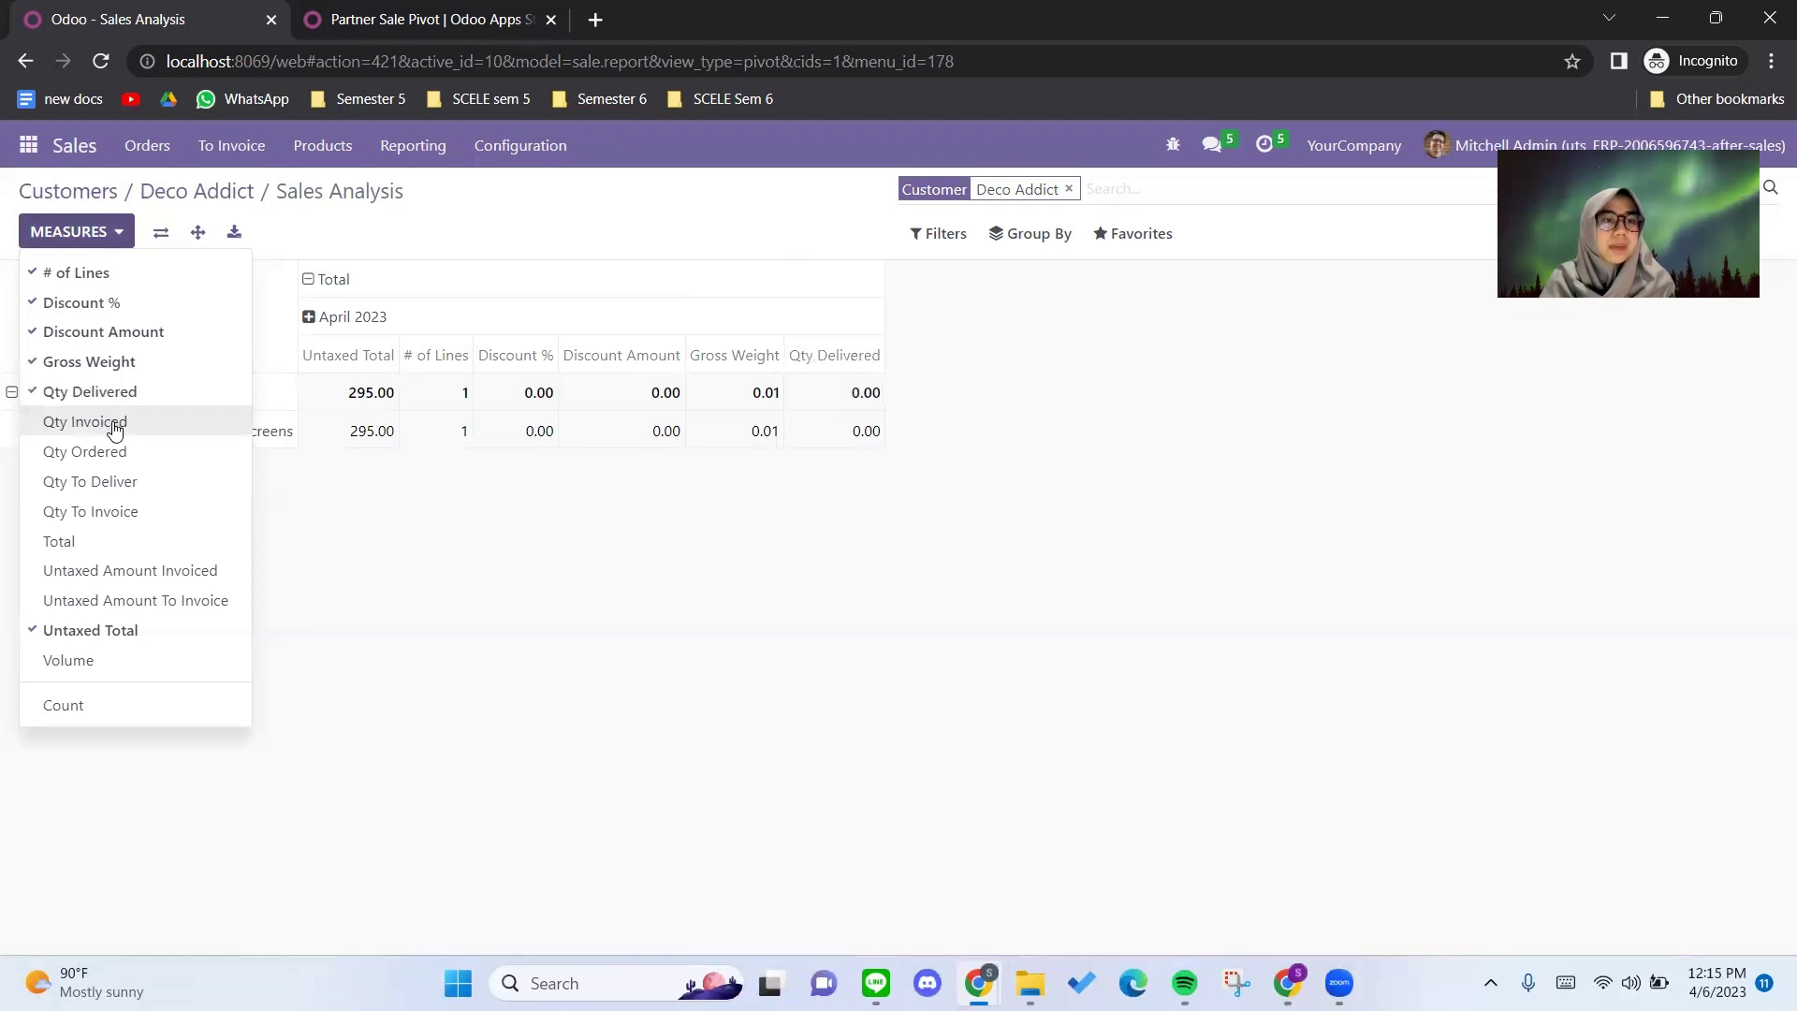
{"action": "left_click", "coordinate": [113, 418]}
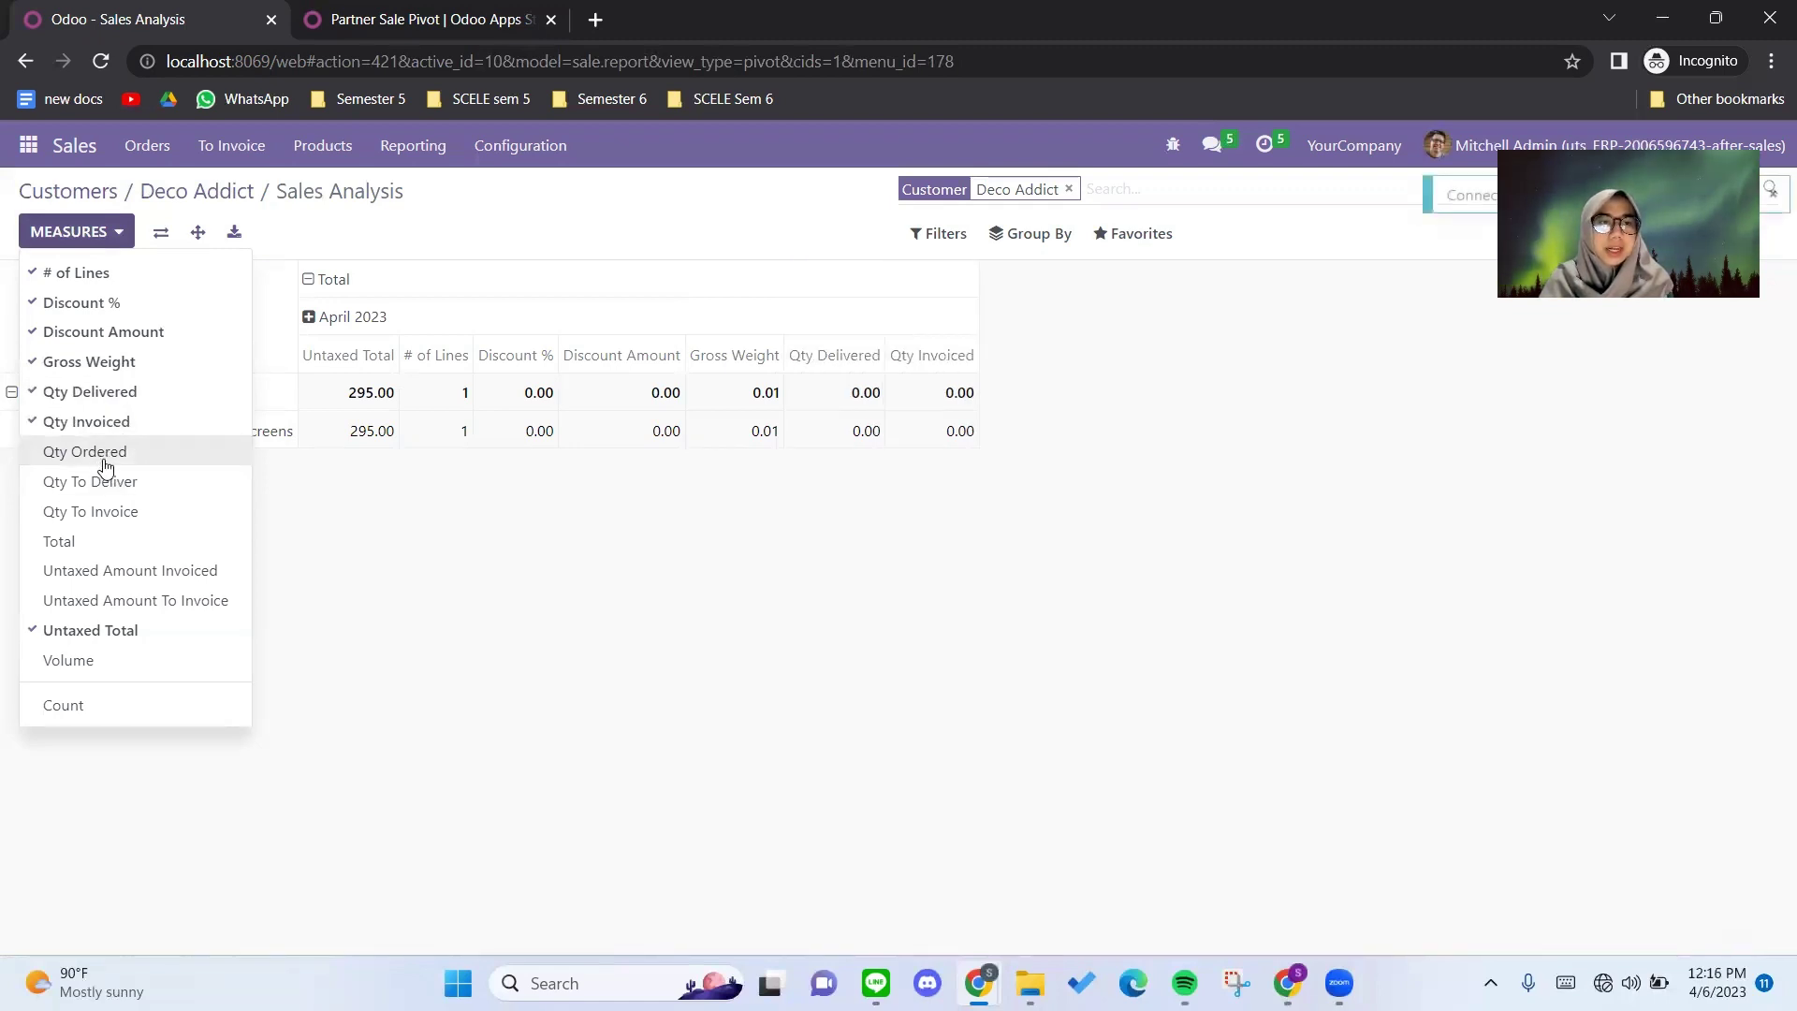
Add the Qty Ordered, Qty To Deliver, Total and Count measures to Deco Addict's sales pivot.
{"action": "left_click", "coordinate": [101, 451]}
{"action": "left_click", "coordinate": [108, 481]}
{"action": "double_click", "coordinate": [111, 520]}
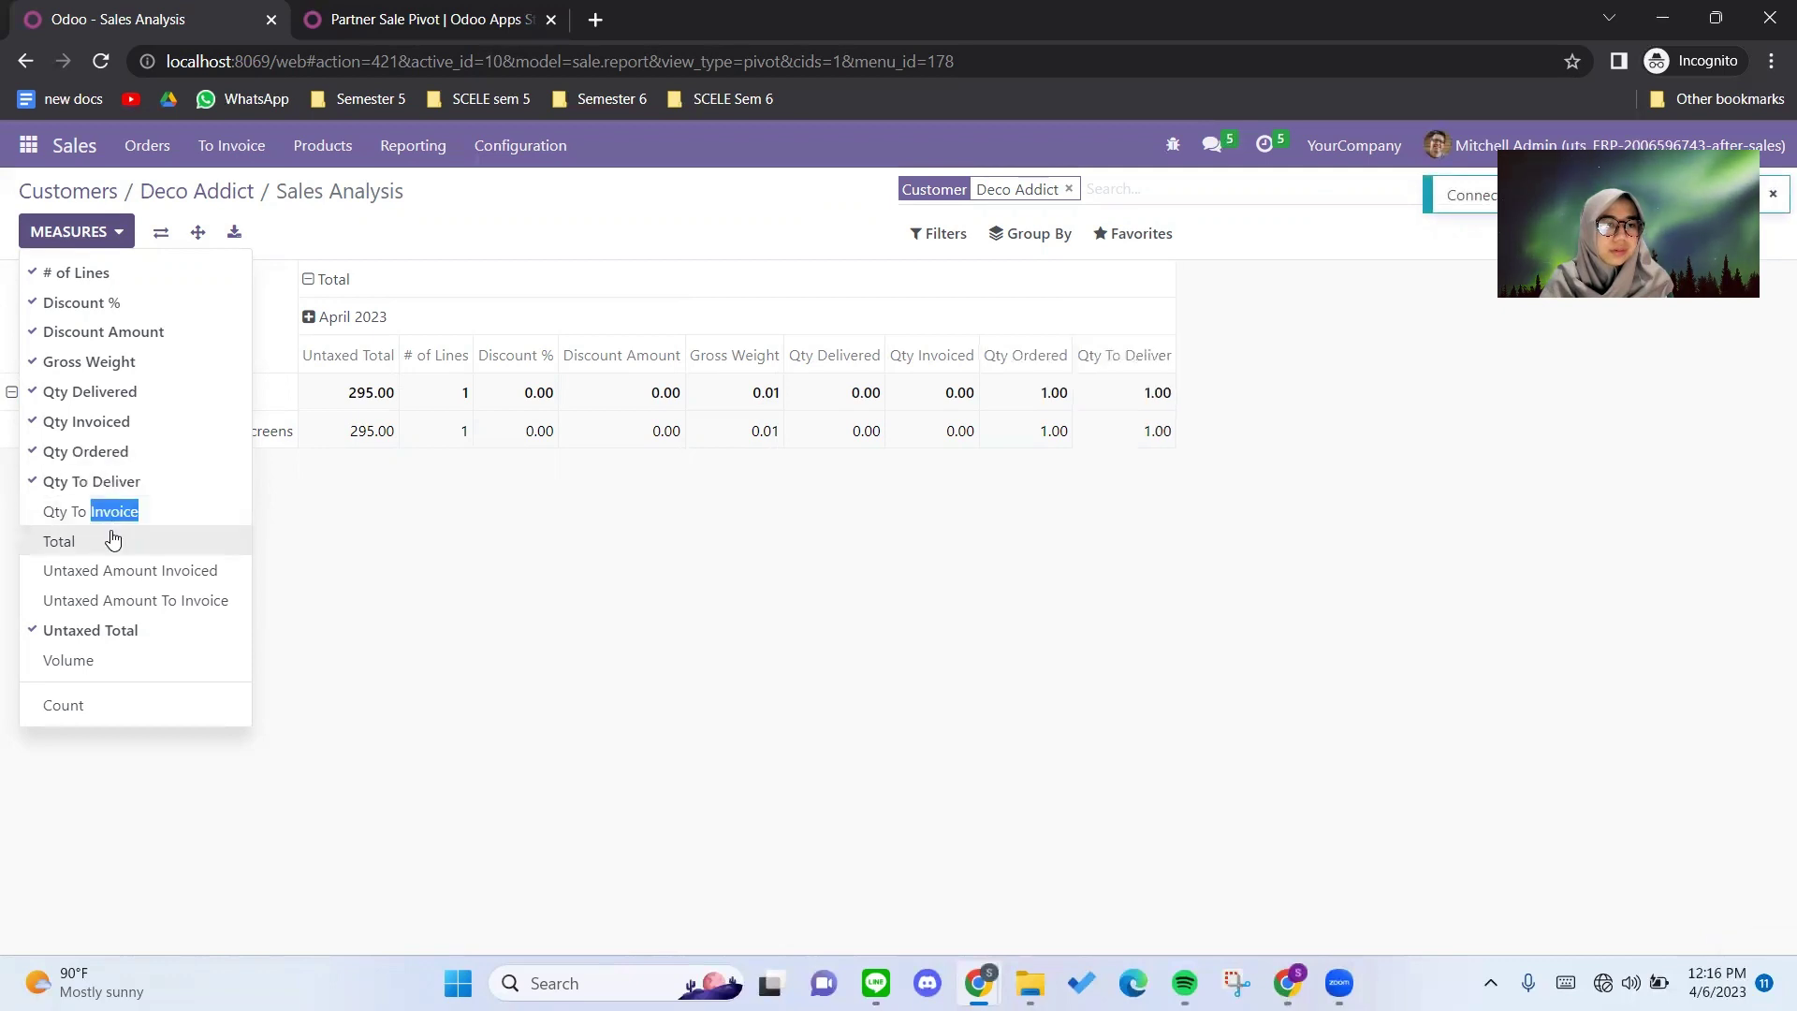
{"action": "left_click", "coordinate": [103, 542]}
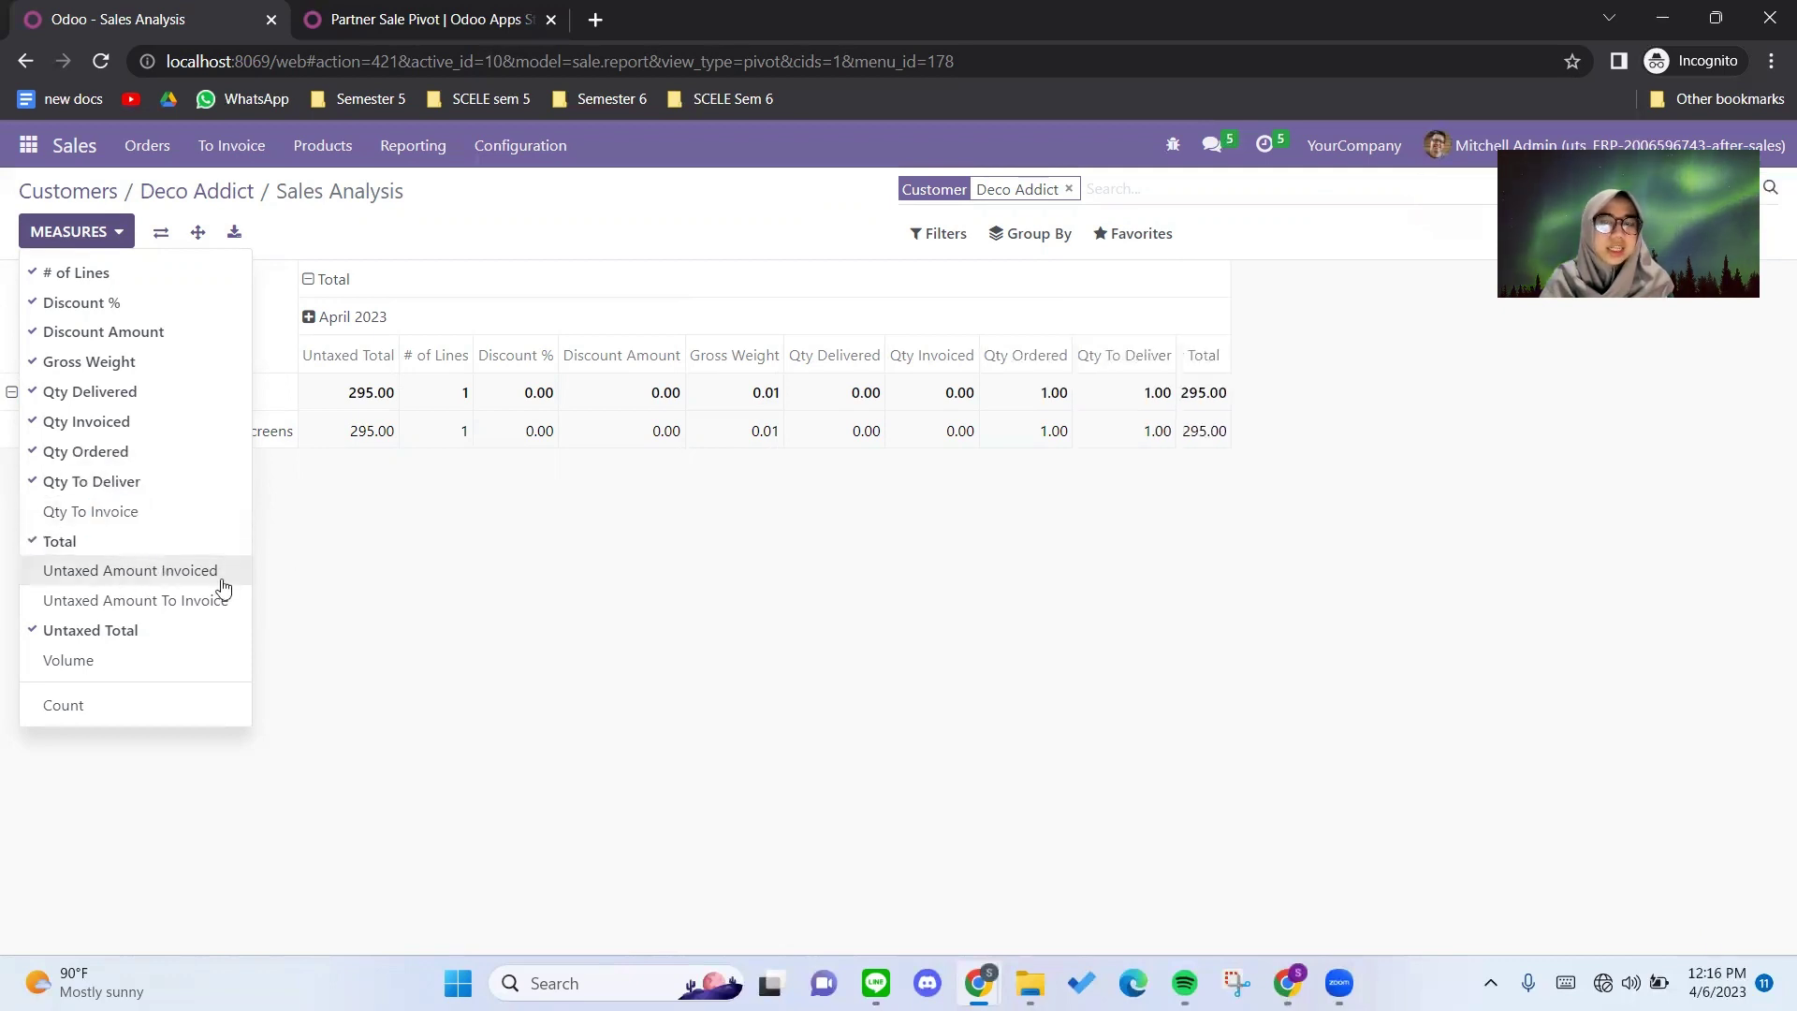
{"action": "left_click", "coordinate": [157, 697]}
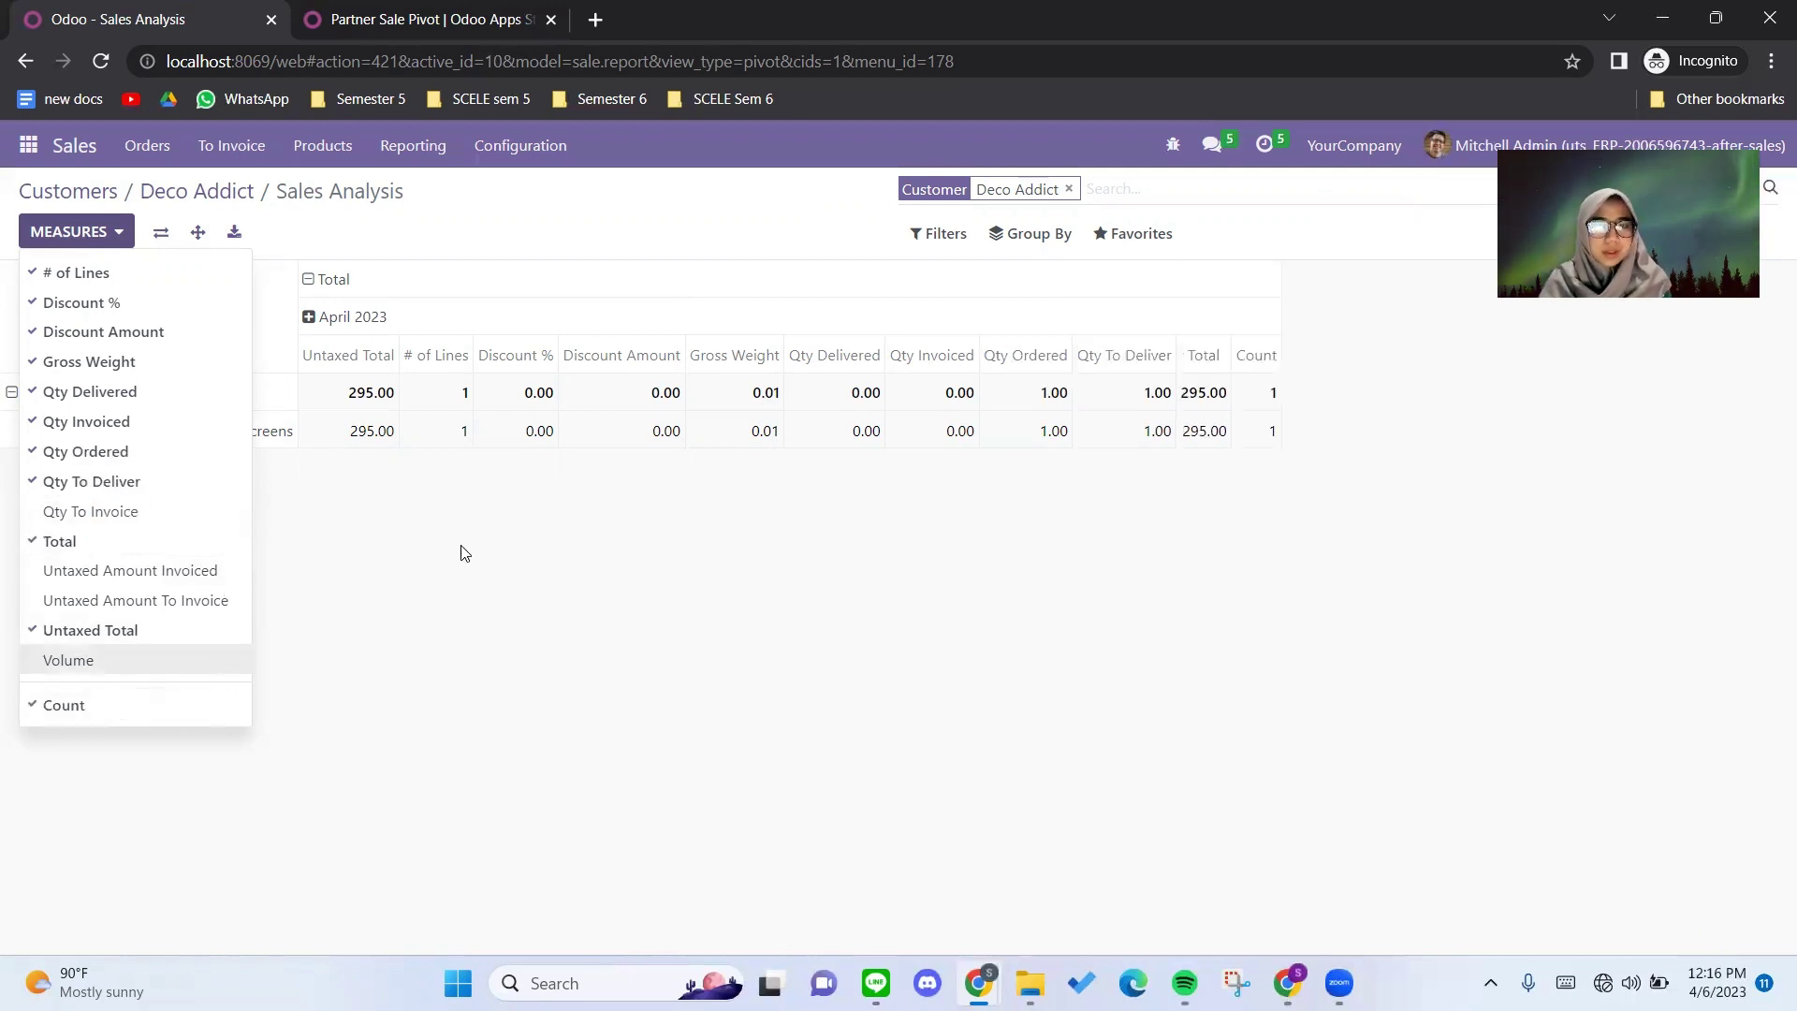
{"action": "left_click", "coordinate": [111, 233]}
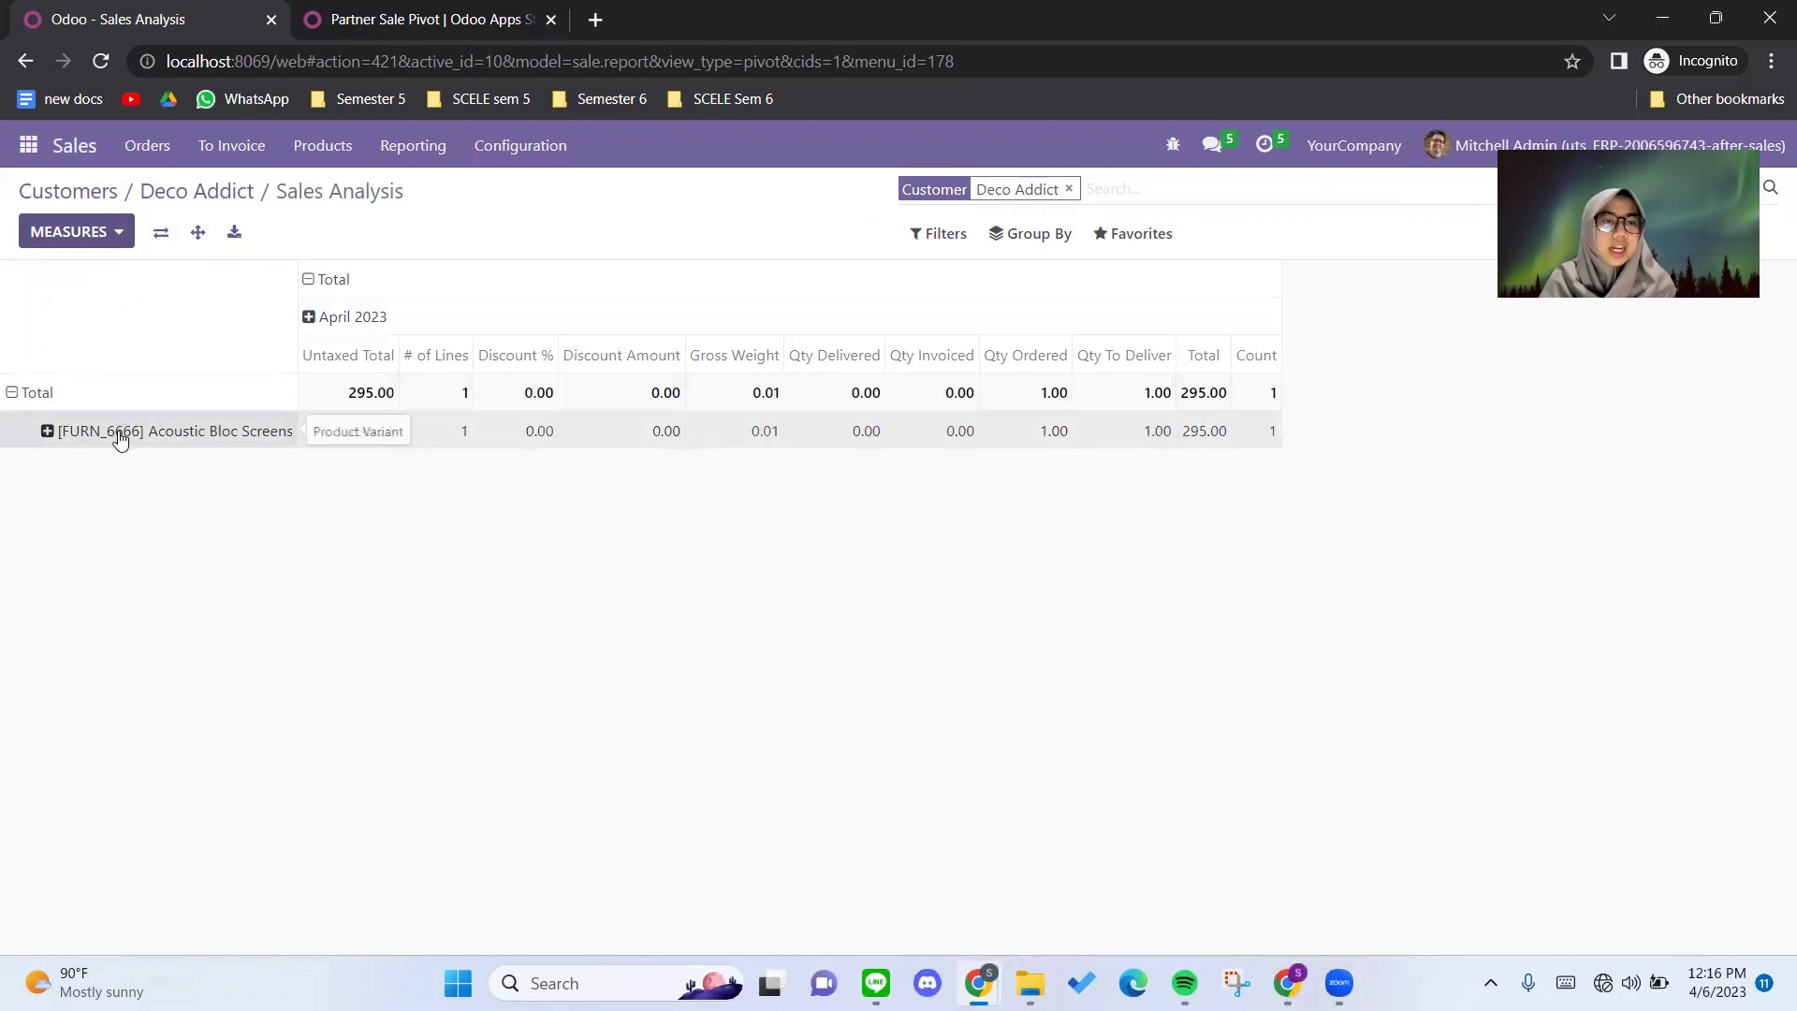
Try flipping the axes of Deco Addict's sales pivot and expanding all its groups.
{"action": "left_click", "coordinate": [161, 234]}
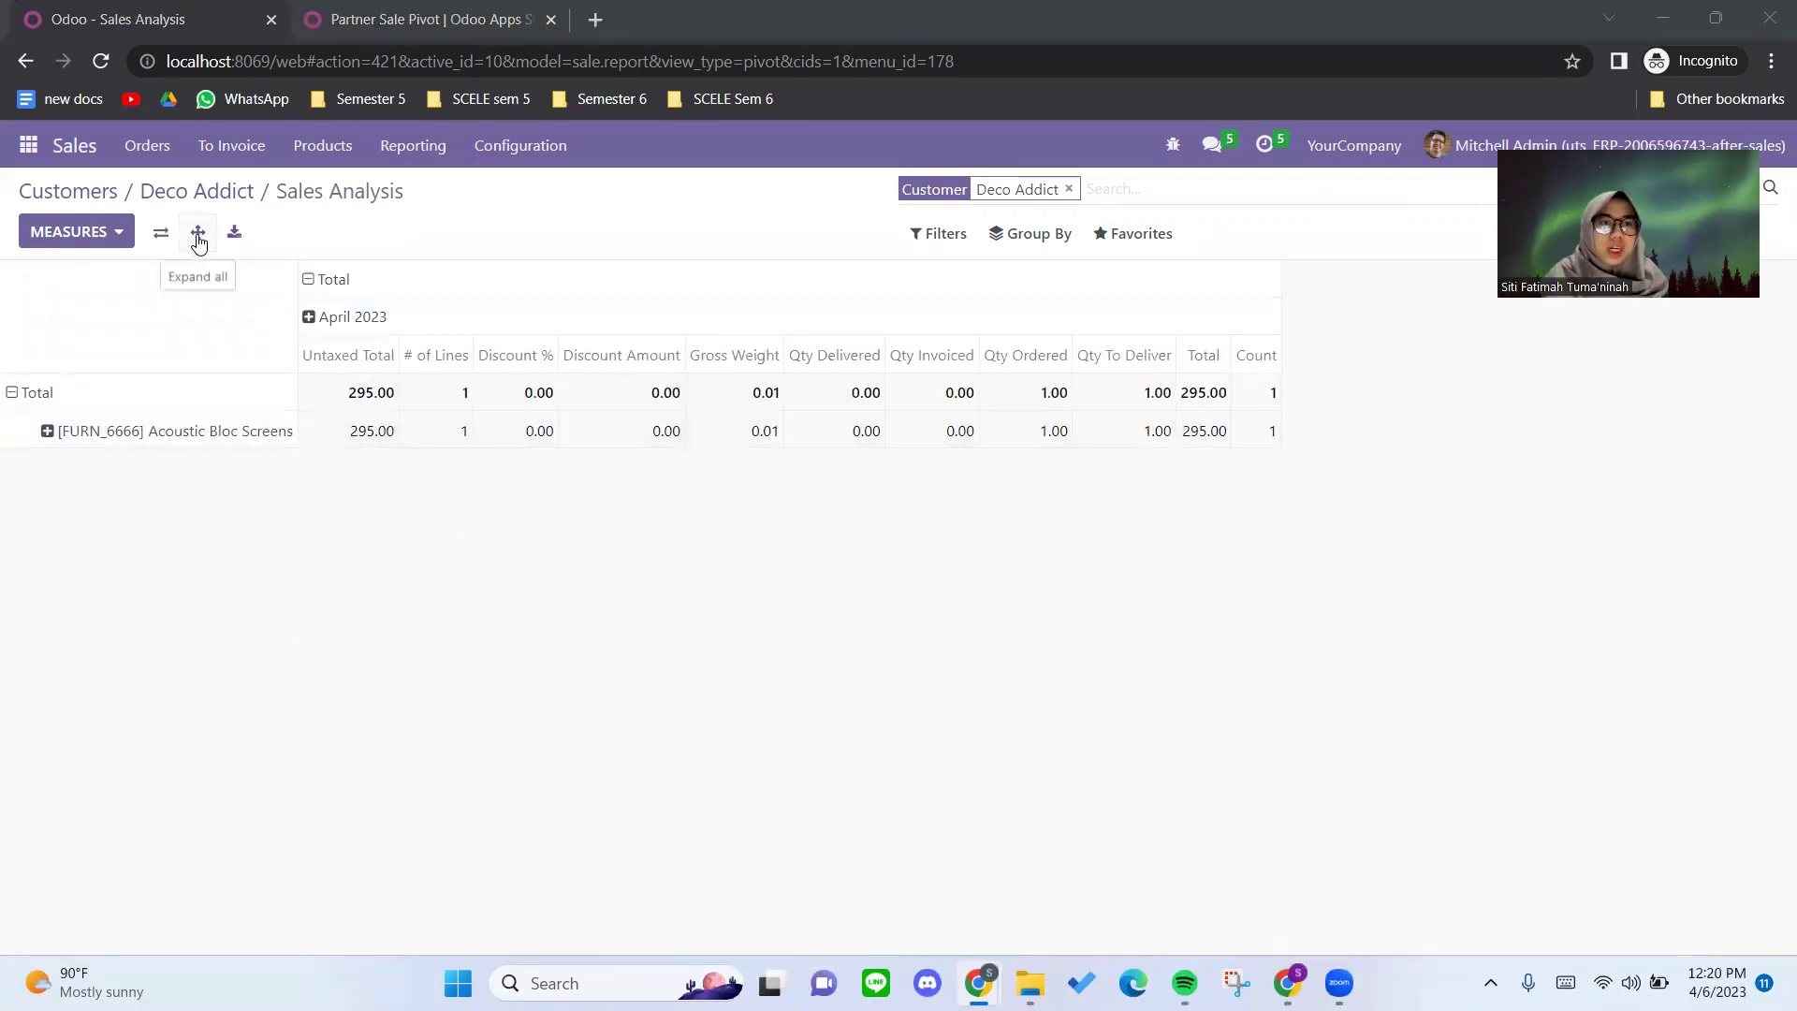
{"action": "left_click", "coordinate": [198, 234]}
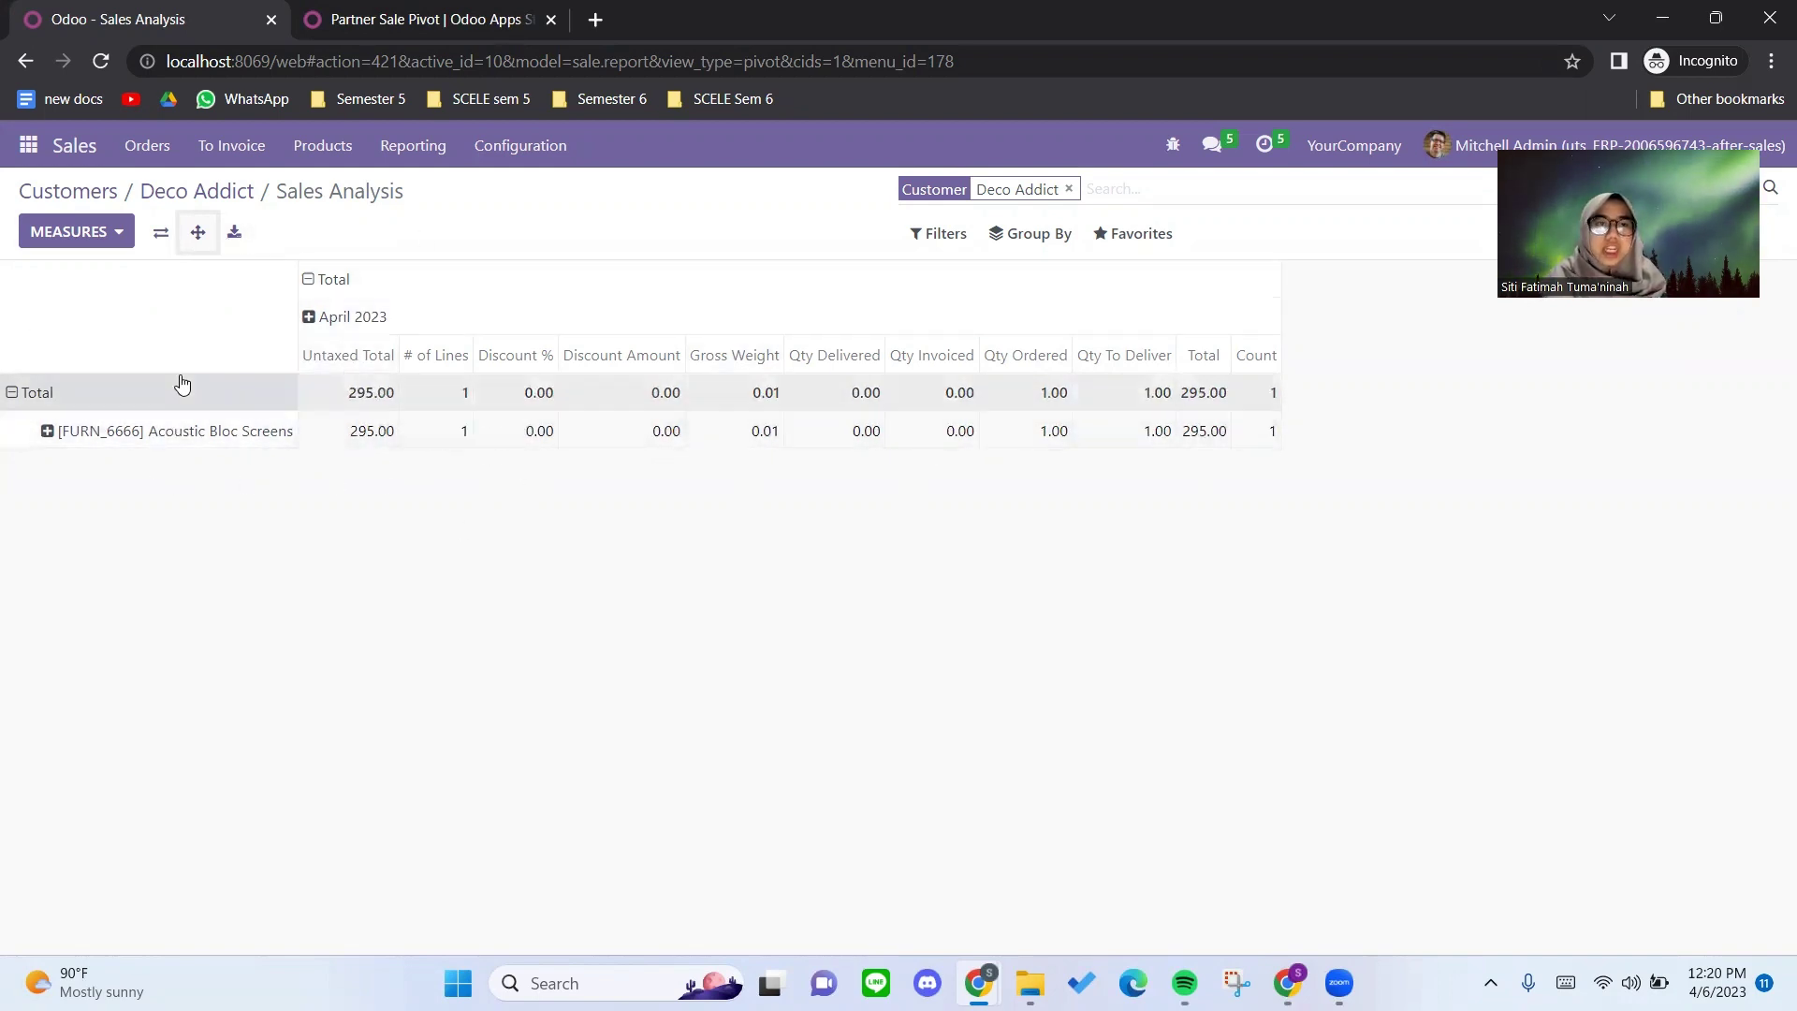
Export Deco Addict's sales pivot to the Downloads folder as an Excel worksheet named "dero addict".
{"action": "left_click", "coordinate": [235, 245]}
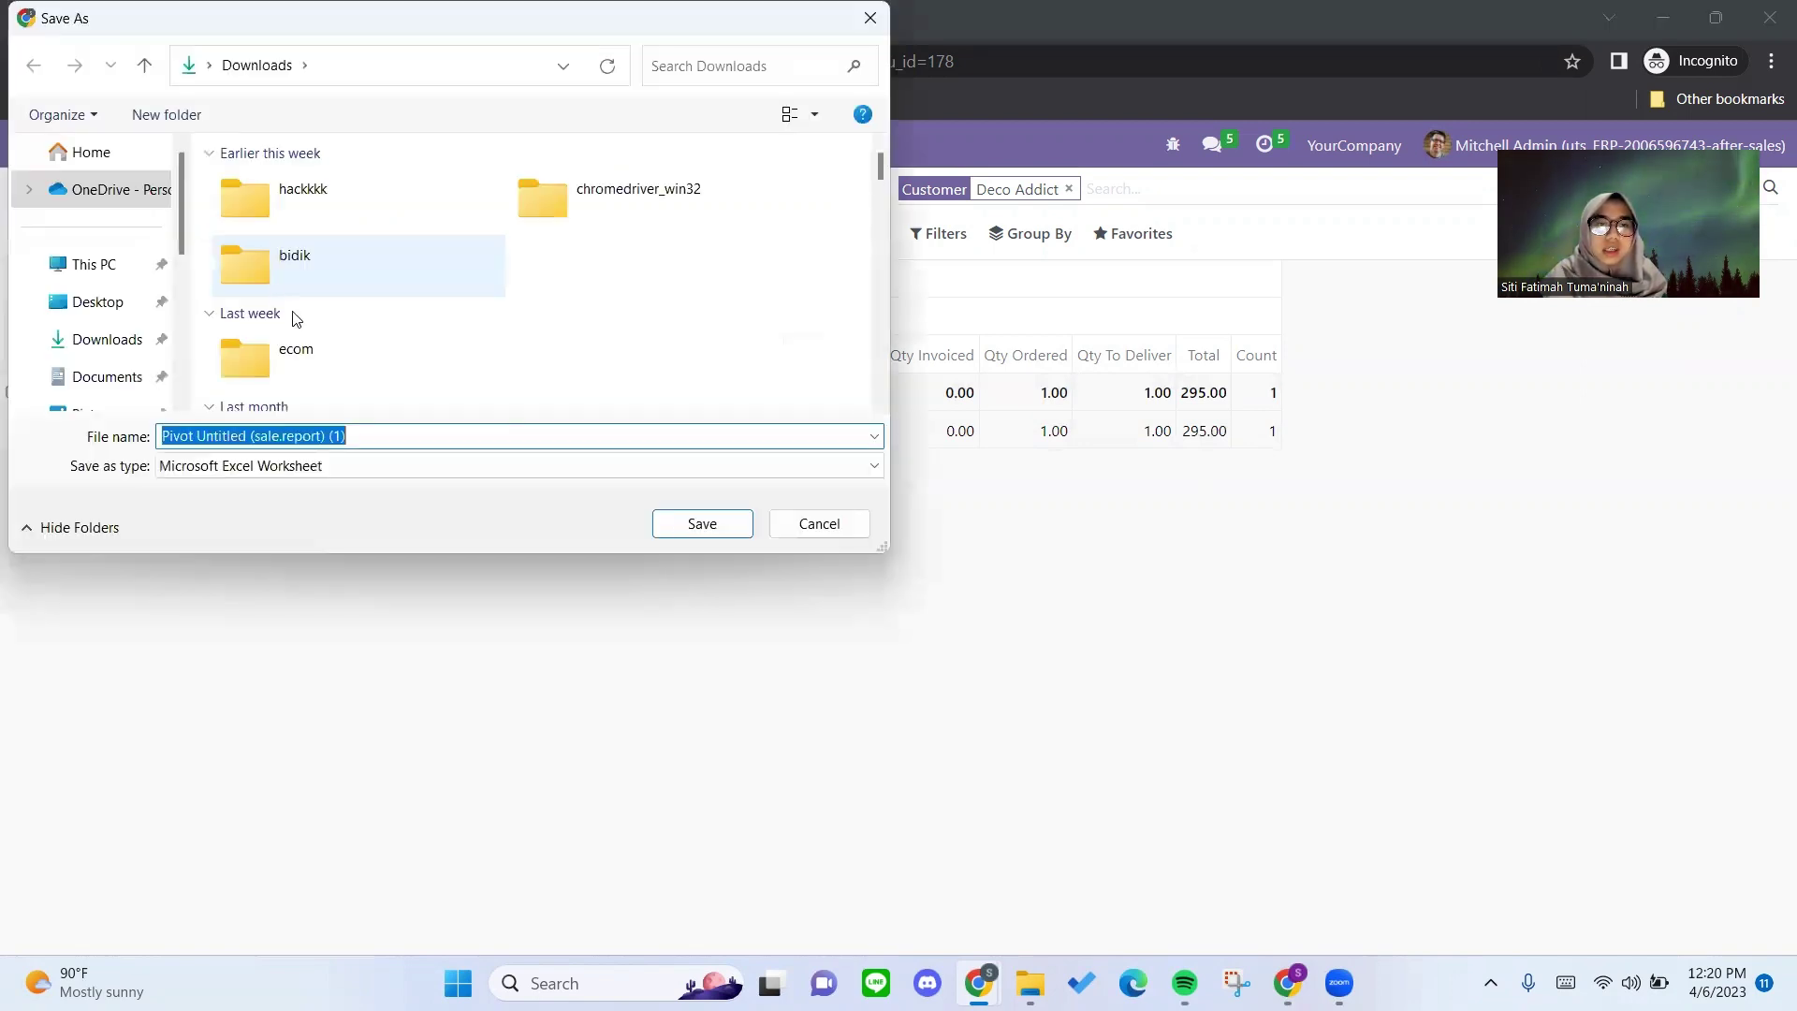
{"action": "left_click_drag", "start_coordinate": [395, 435], "coordinate": [114, 446]}
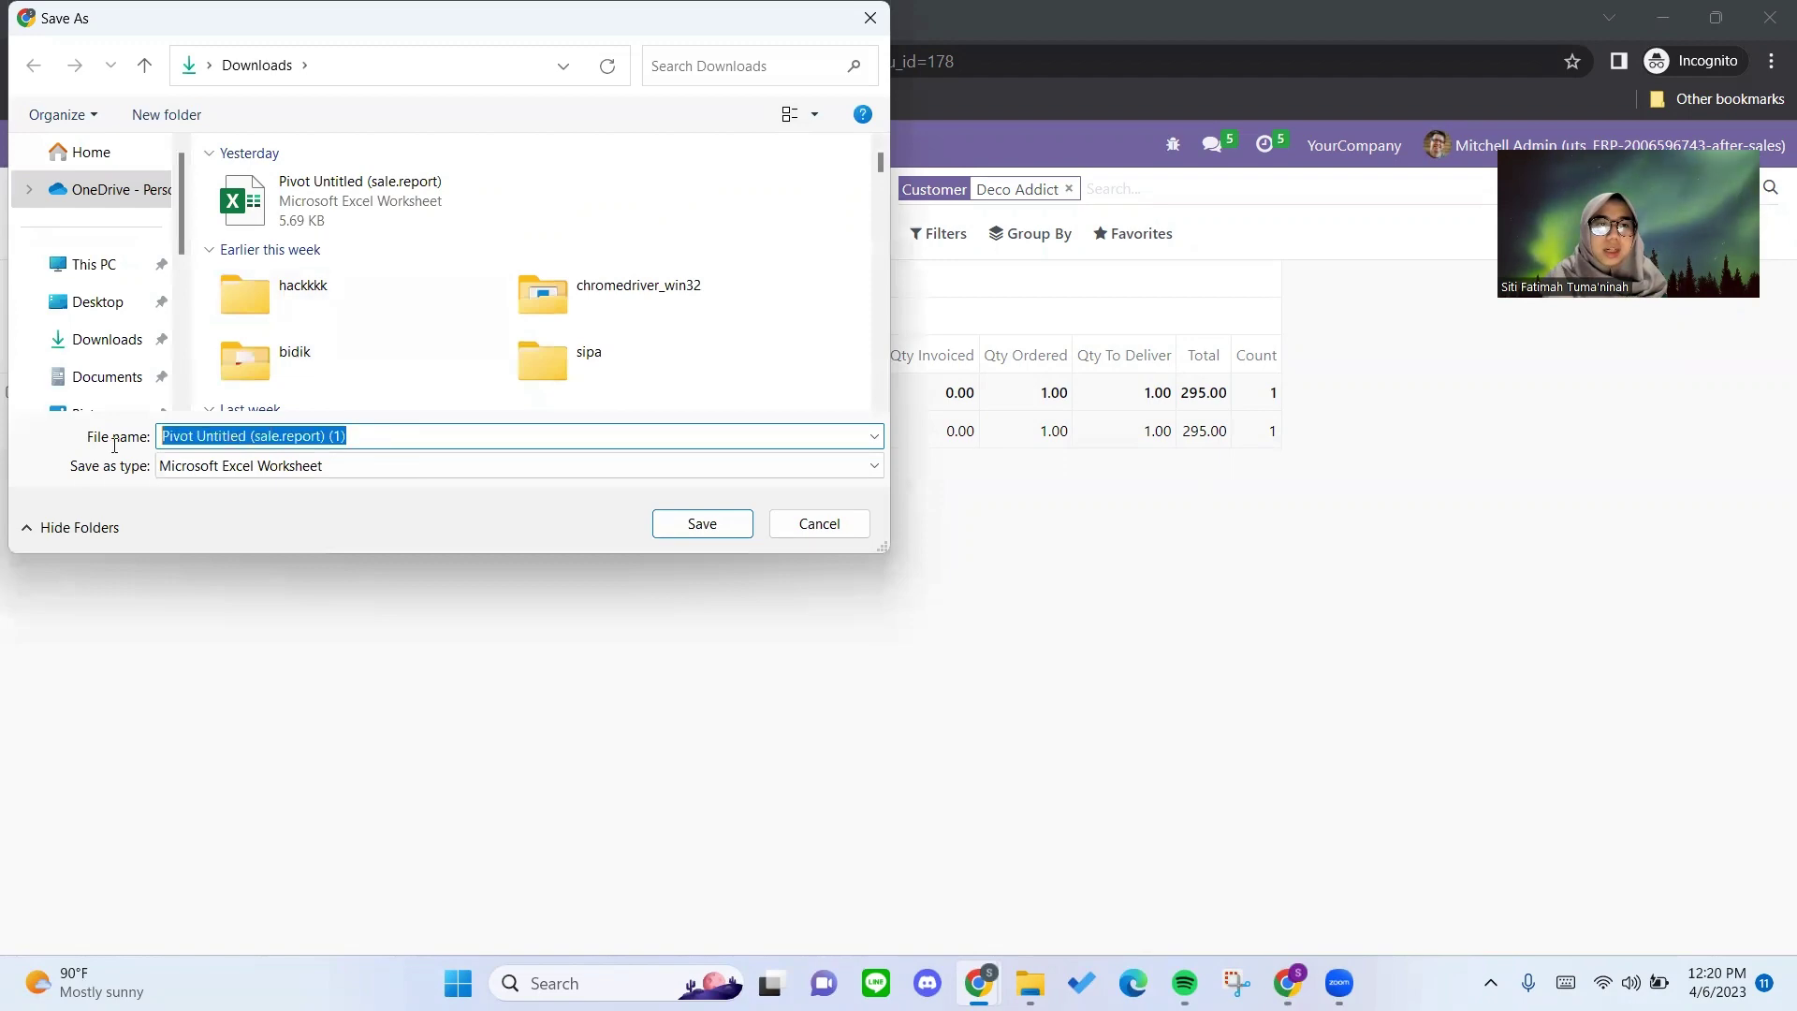
{"action": "type", "text": "dero addict"}
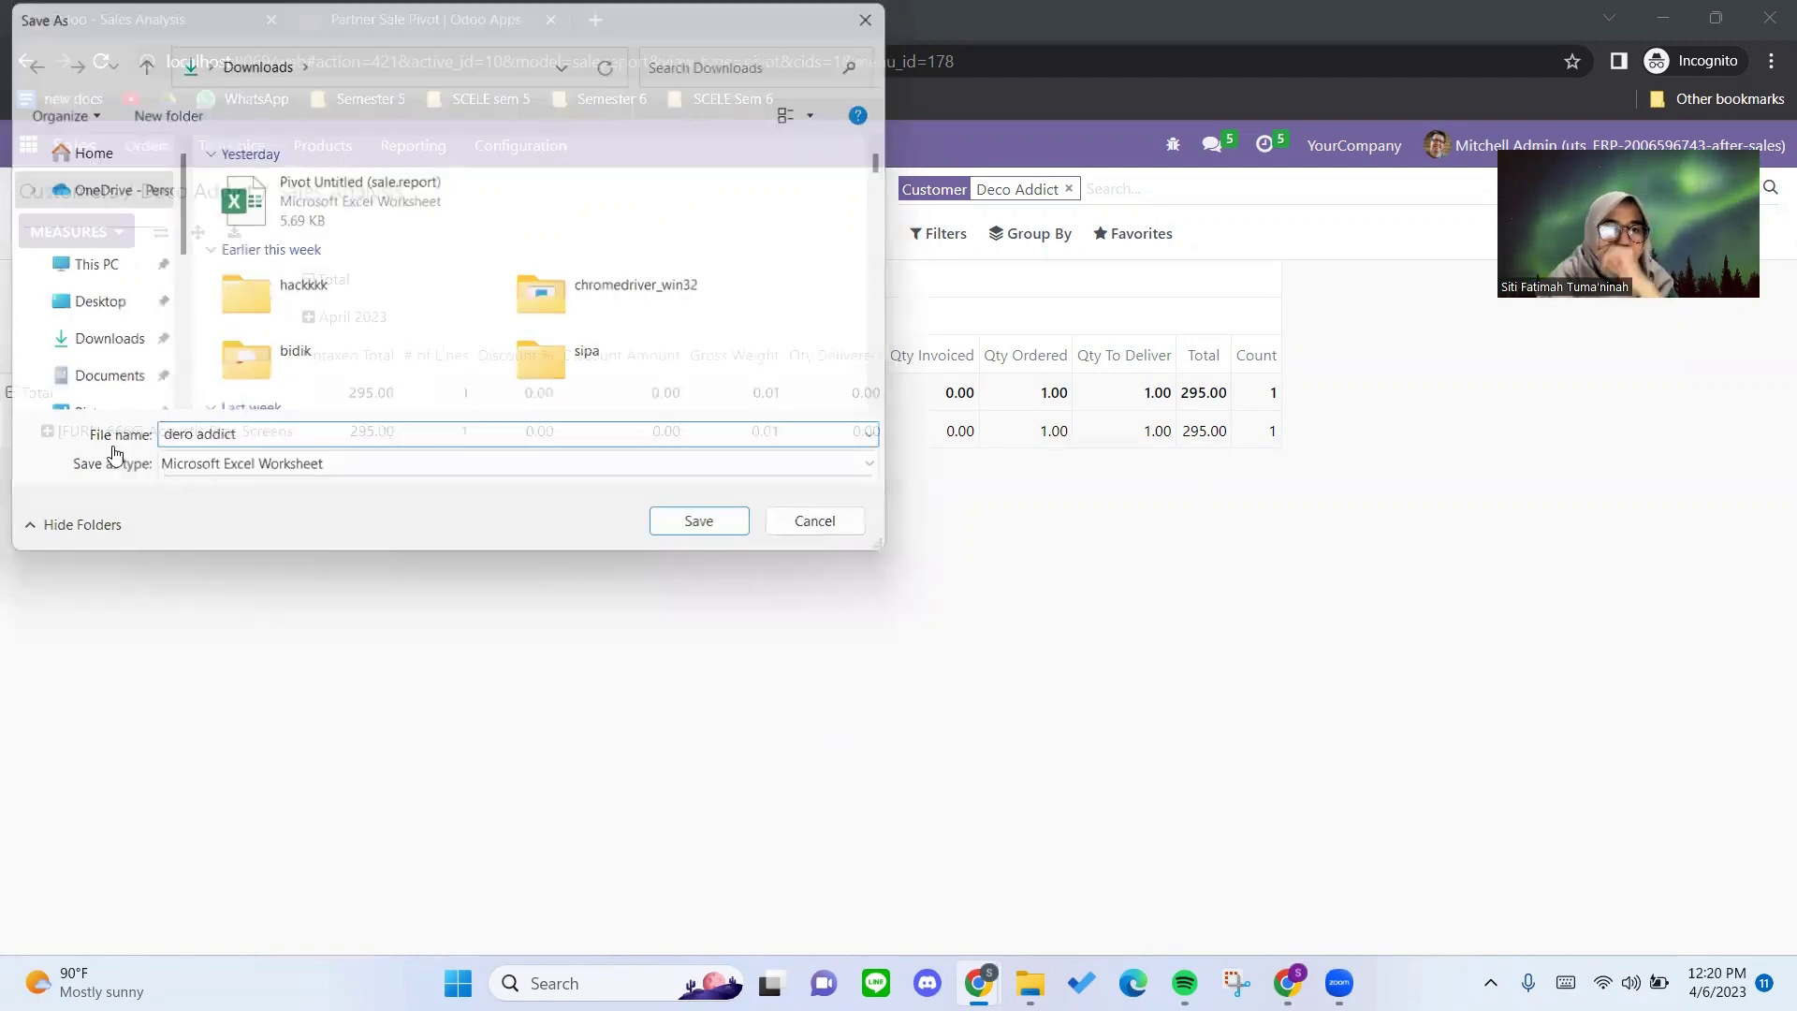
{"action": "key", "text": "Return"}
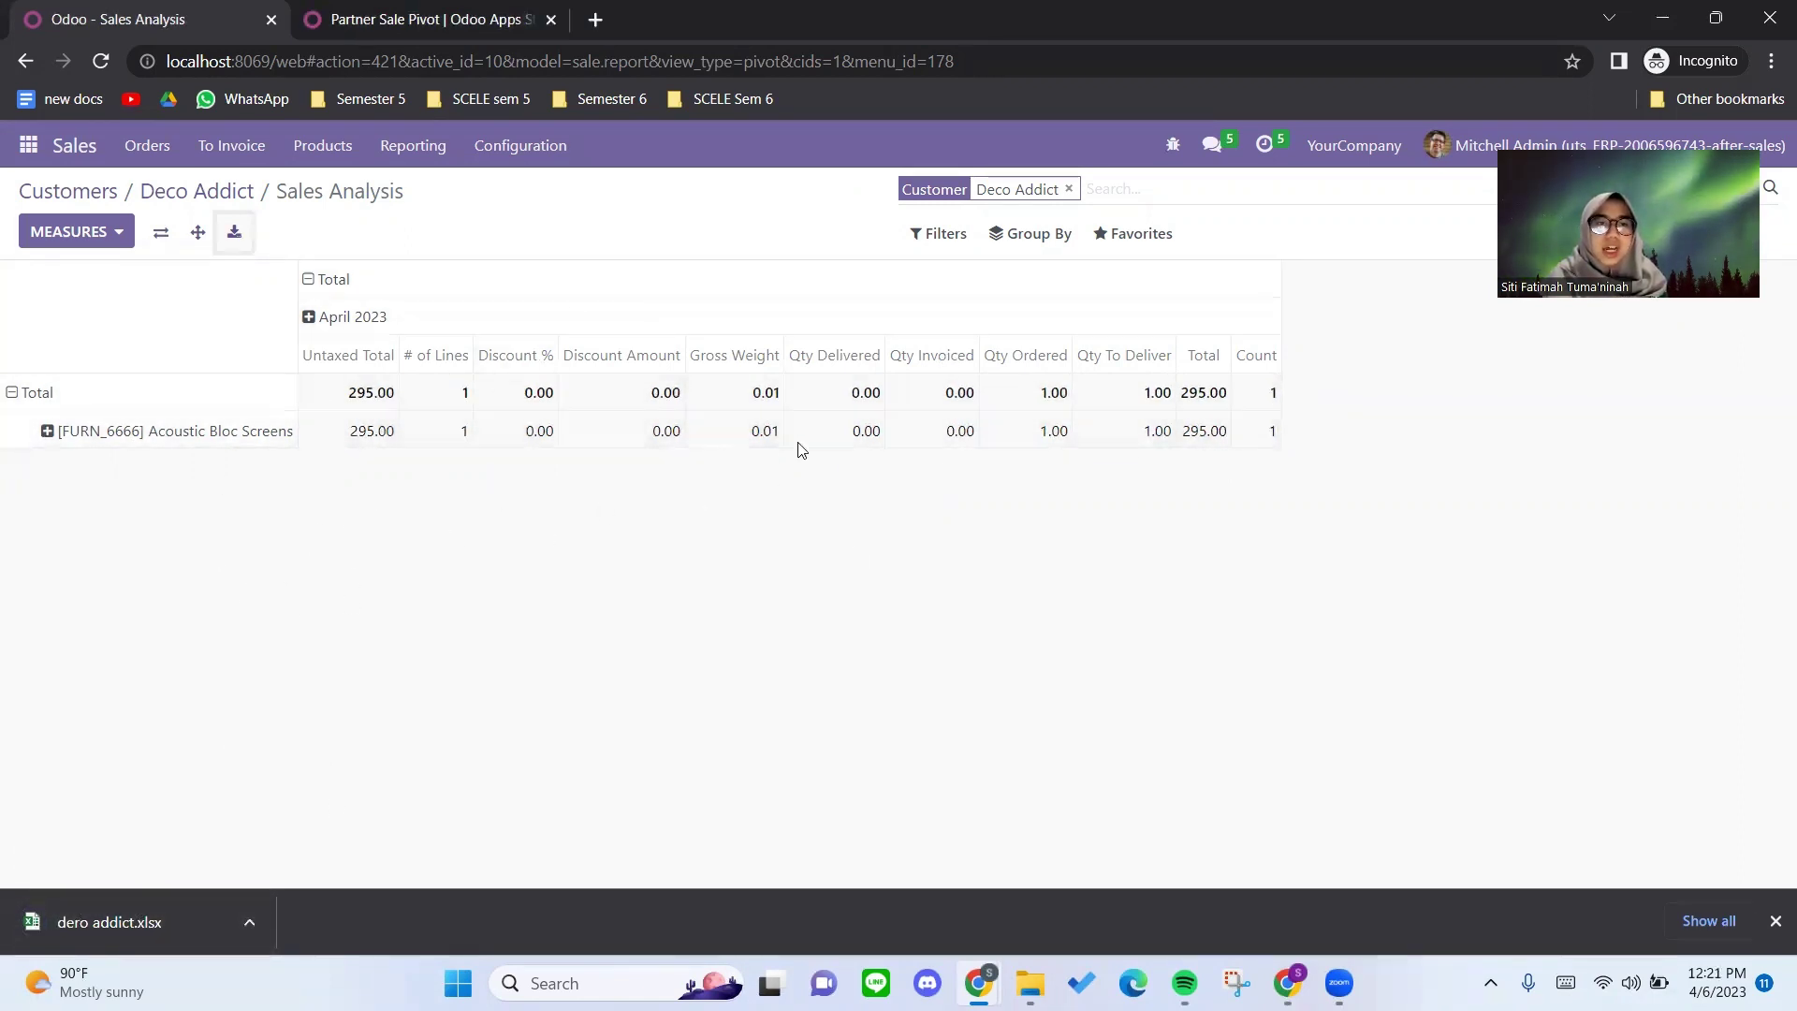
Open the exported dero addict.xlsx in Excel and examine its measure columns.
{"action": "left_click", "coordinate": [175, 908]}
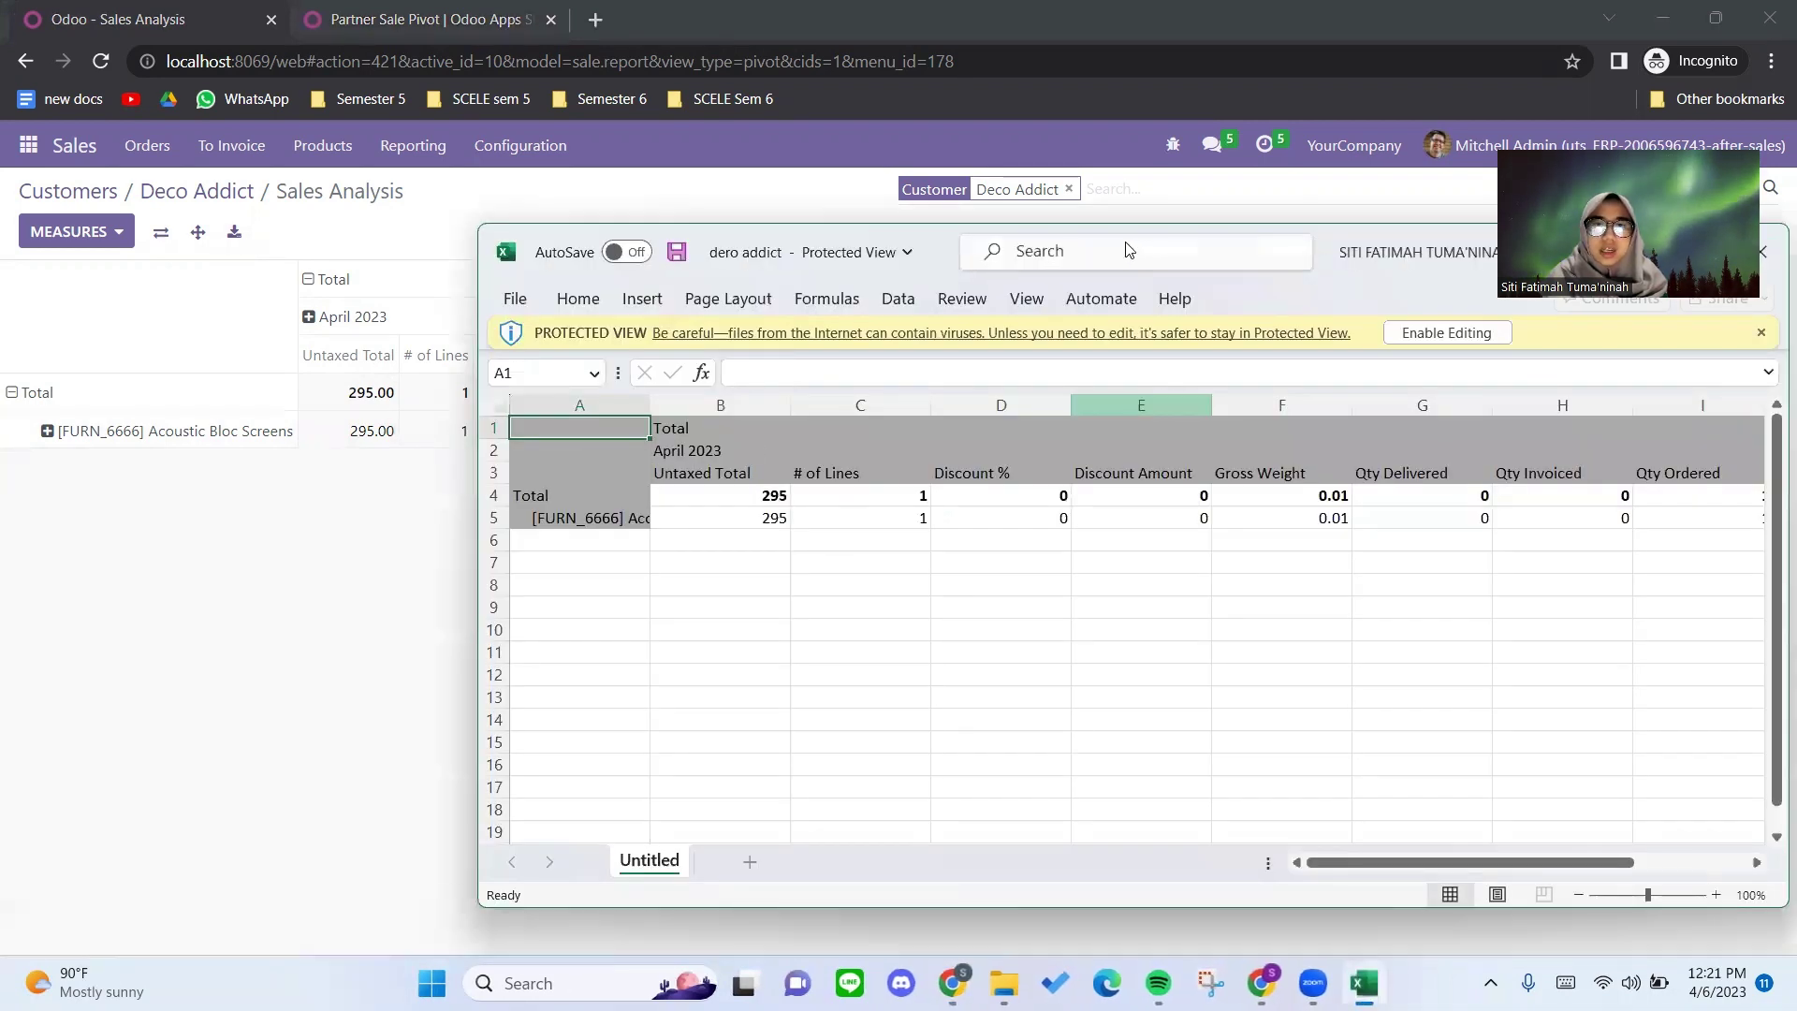
{"action": "left_click_drag", "start_coordinate": [925, 257], "coordinate": [753, 235]}
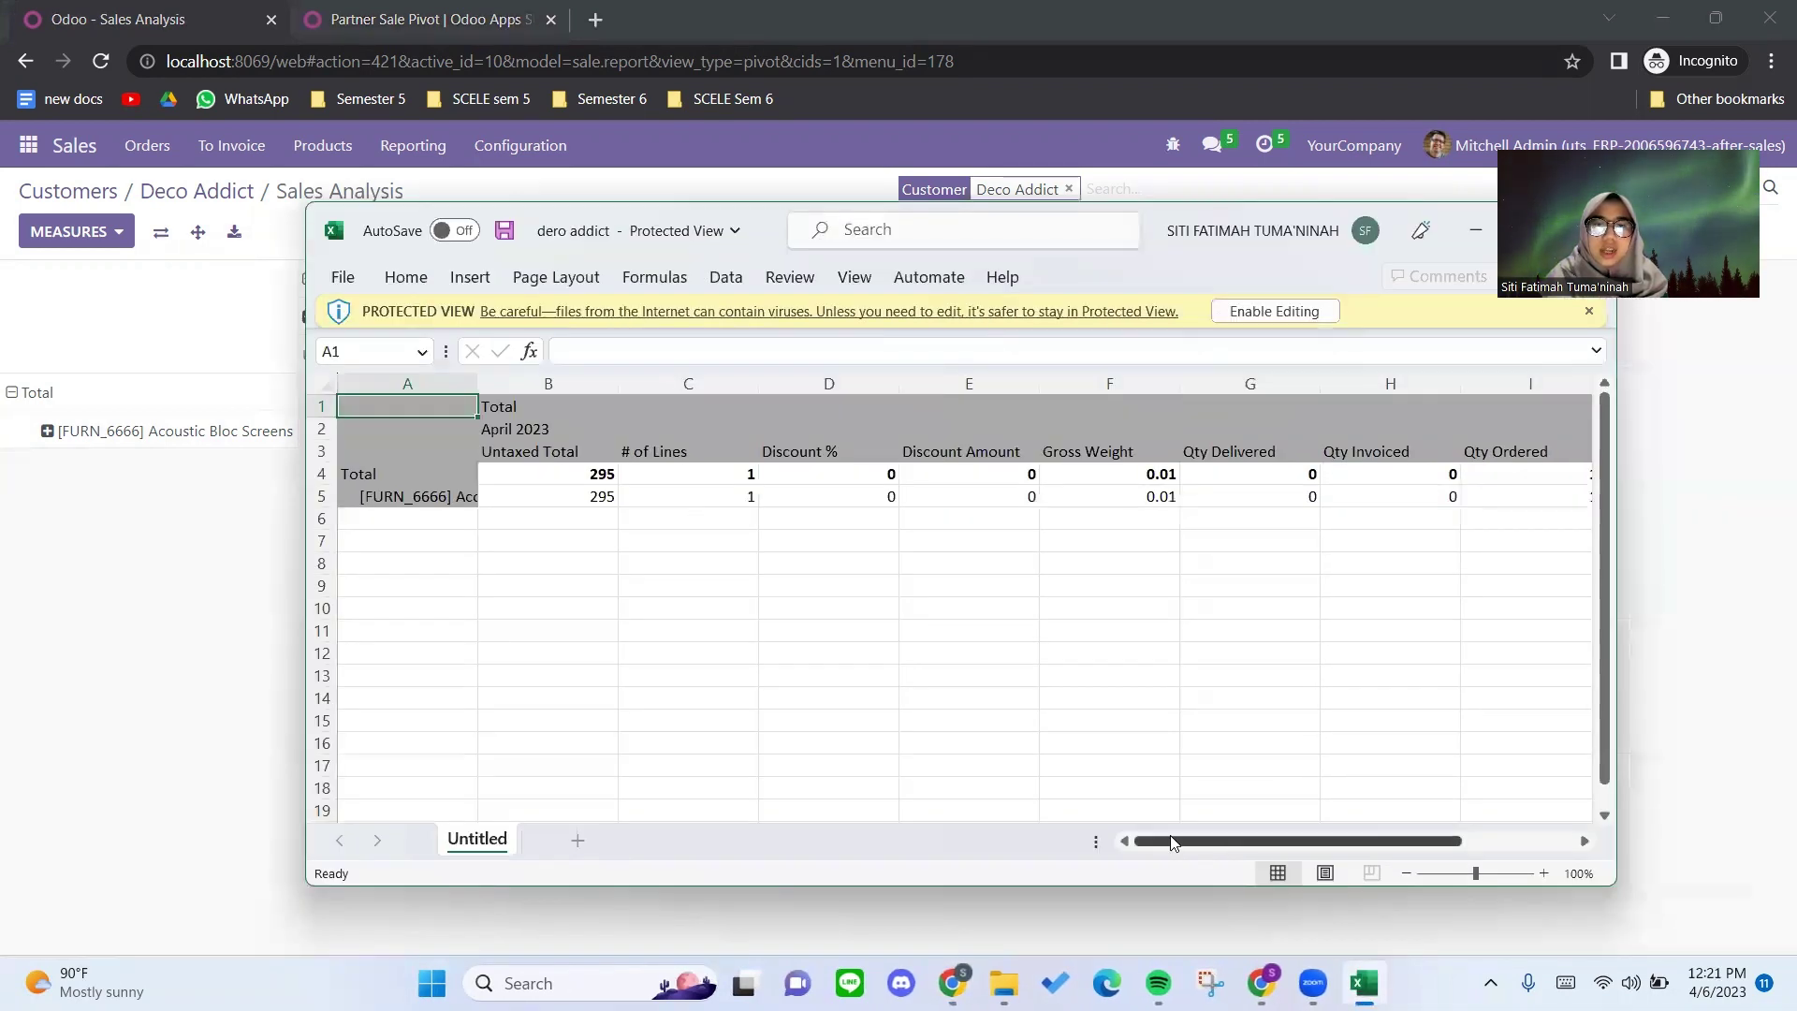
{"action": "left_click_drag", "start_coordinate": [1205, 841], "coordinate": [973, 827]}
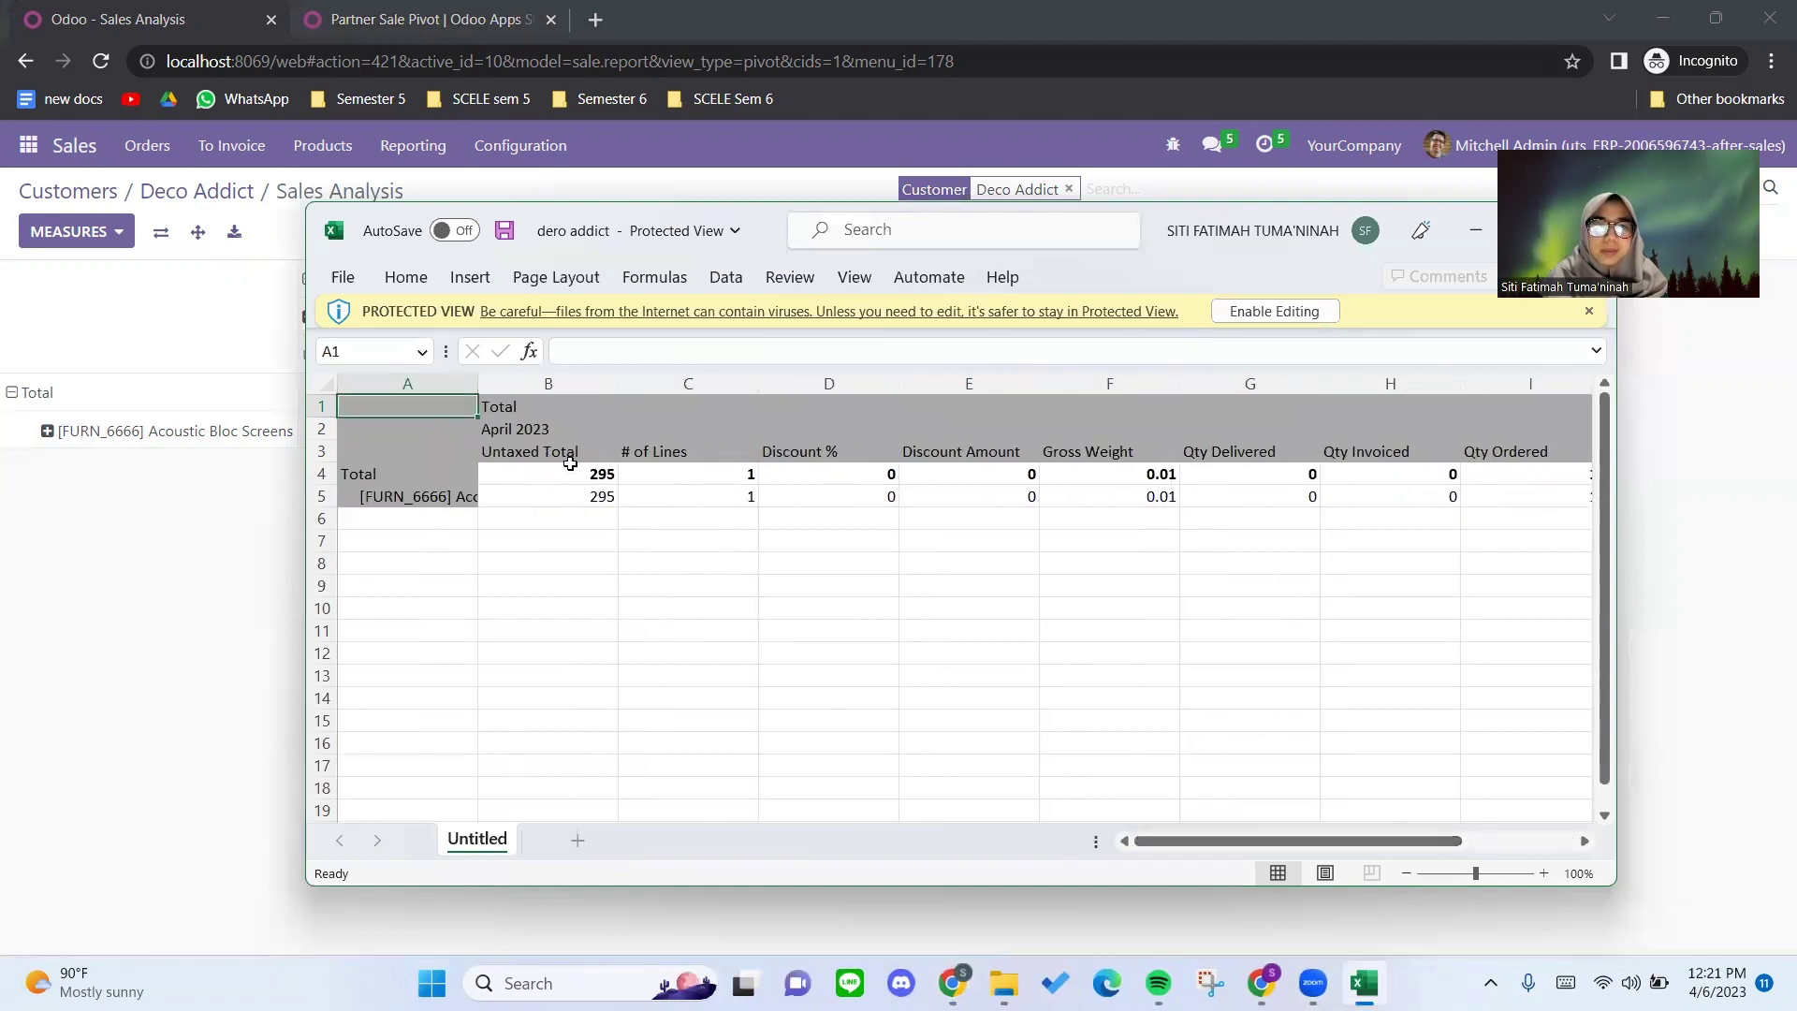
Check the Untaxed Total and Discount % values in the exported worksheet's product row and close the workbook.
{"action": "left_click", "coordinate": [570, 458]}
{"action": "left_click", "coordinate": [770, 456]}
{"action": "left_click", "coordinate": [868, 478]}
{"action": "left_click", "coordinate": [1086, 451]}
{"action": "left_click", "coordinate": [847, 496]}
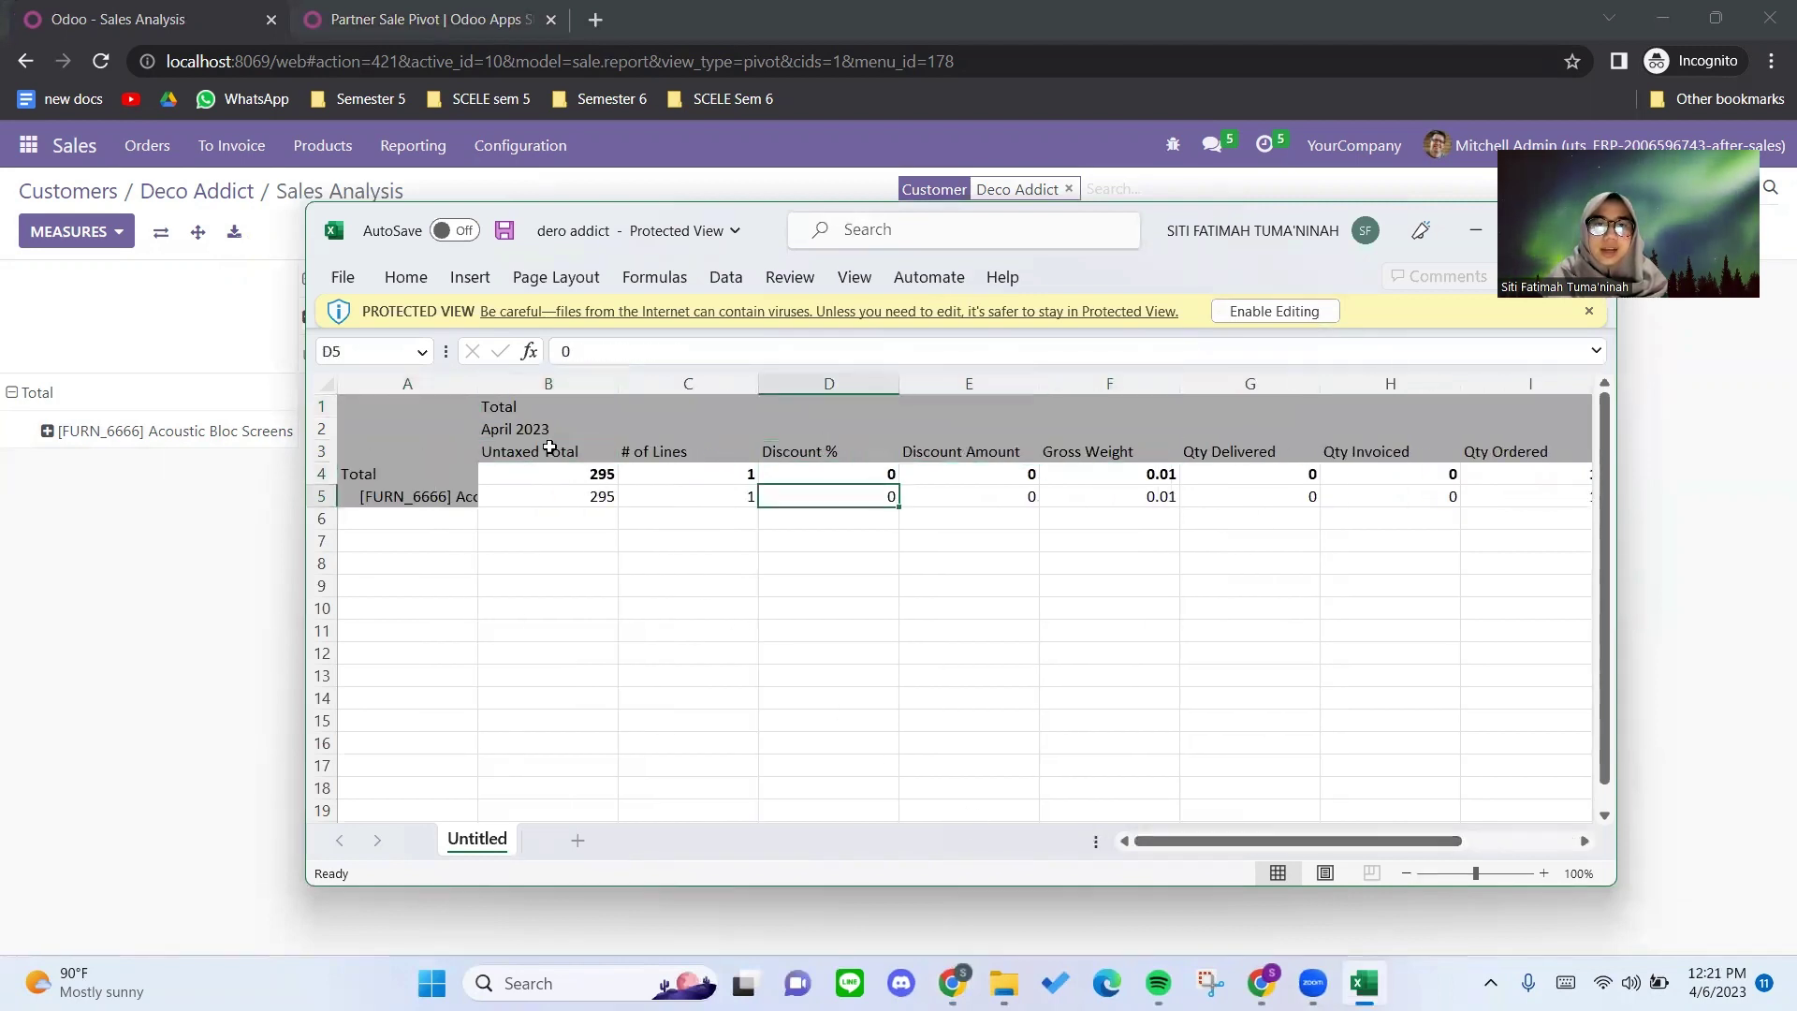
{"action": "left_click", "coordinate": [574, 499]}
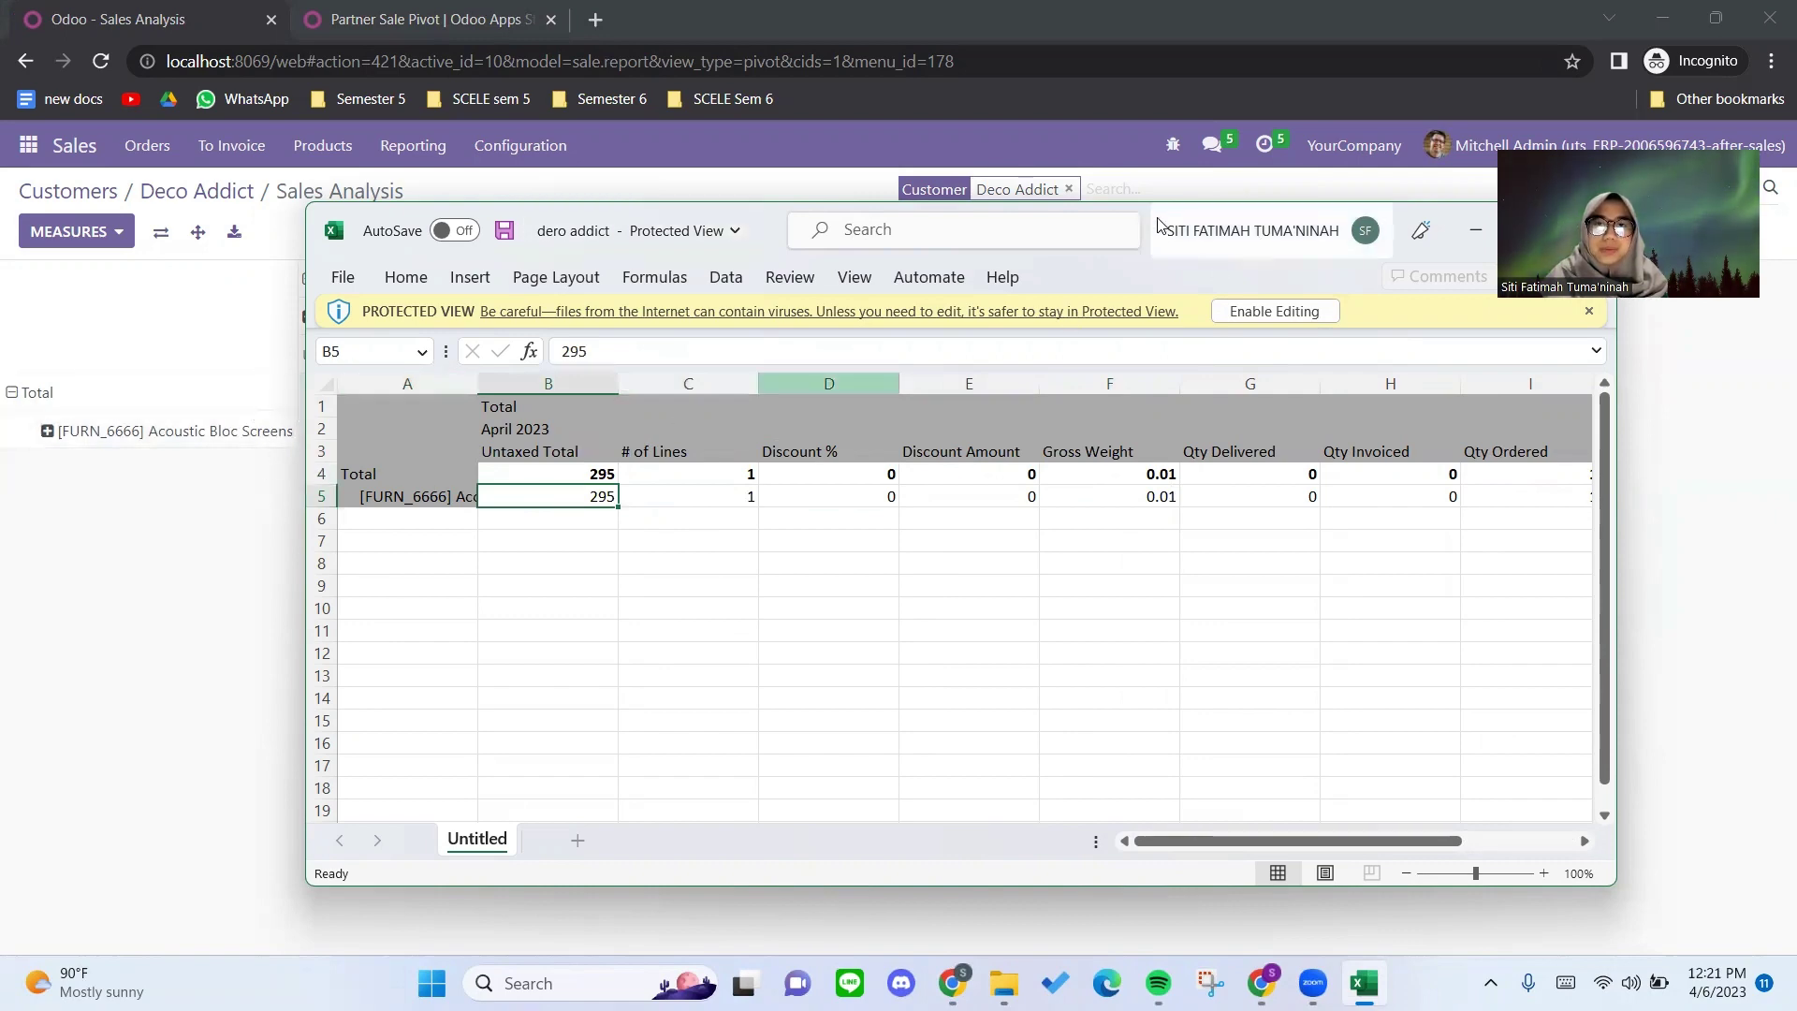
{"action": "left_click_drag", "start_coordinate": [1157, 224], "coordinate": [905, 285]}
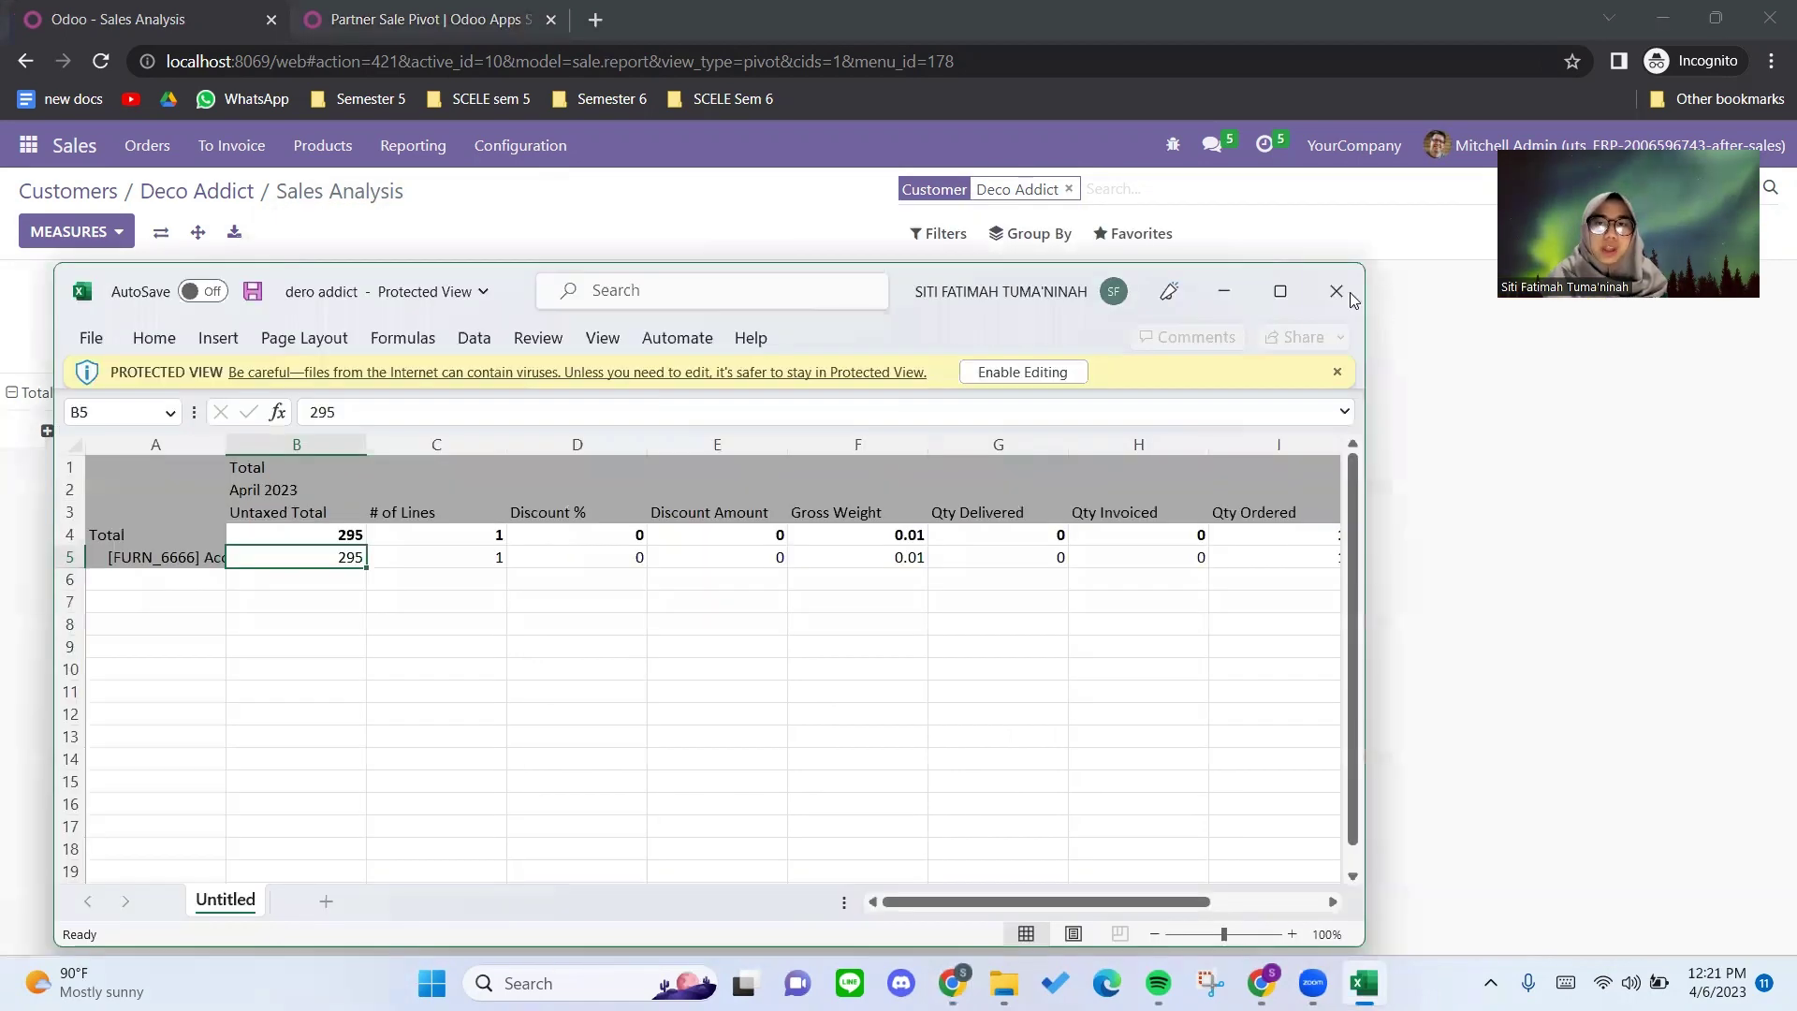
{"action": "left_click", "coordinate": [1338, 293]}
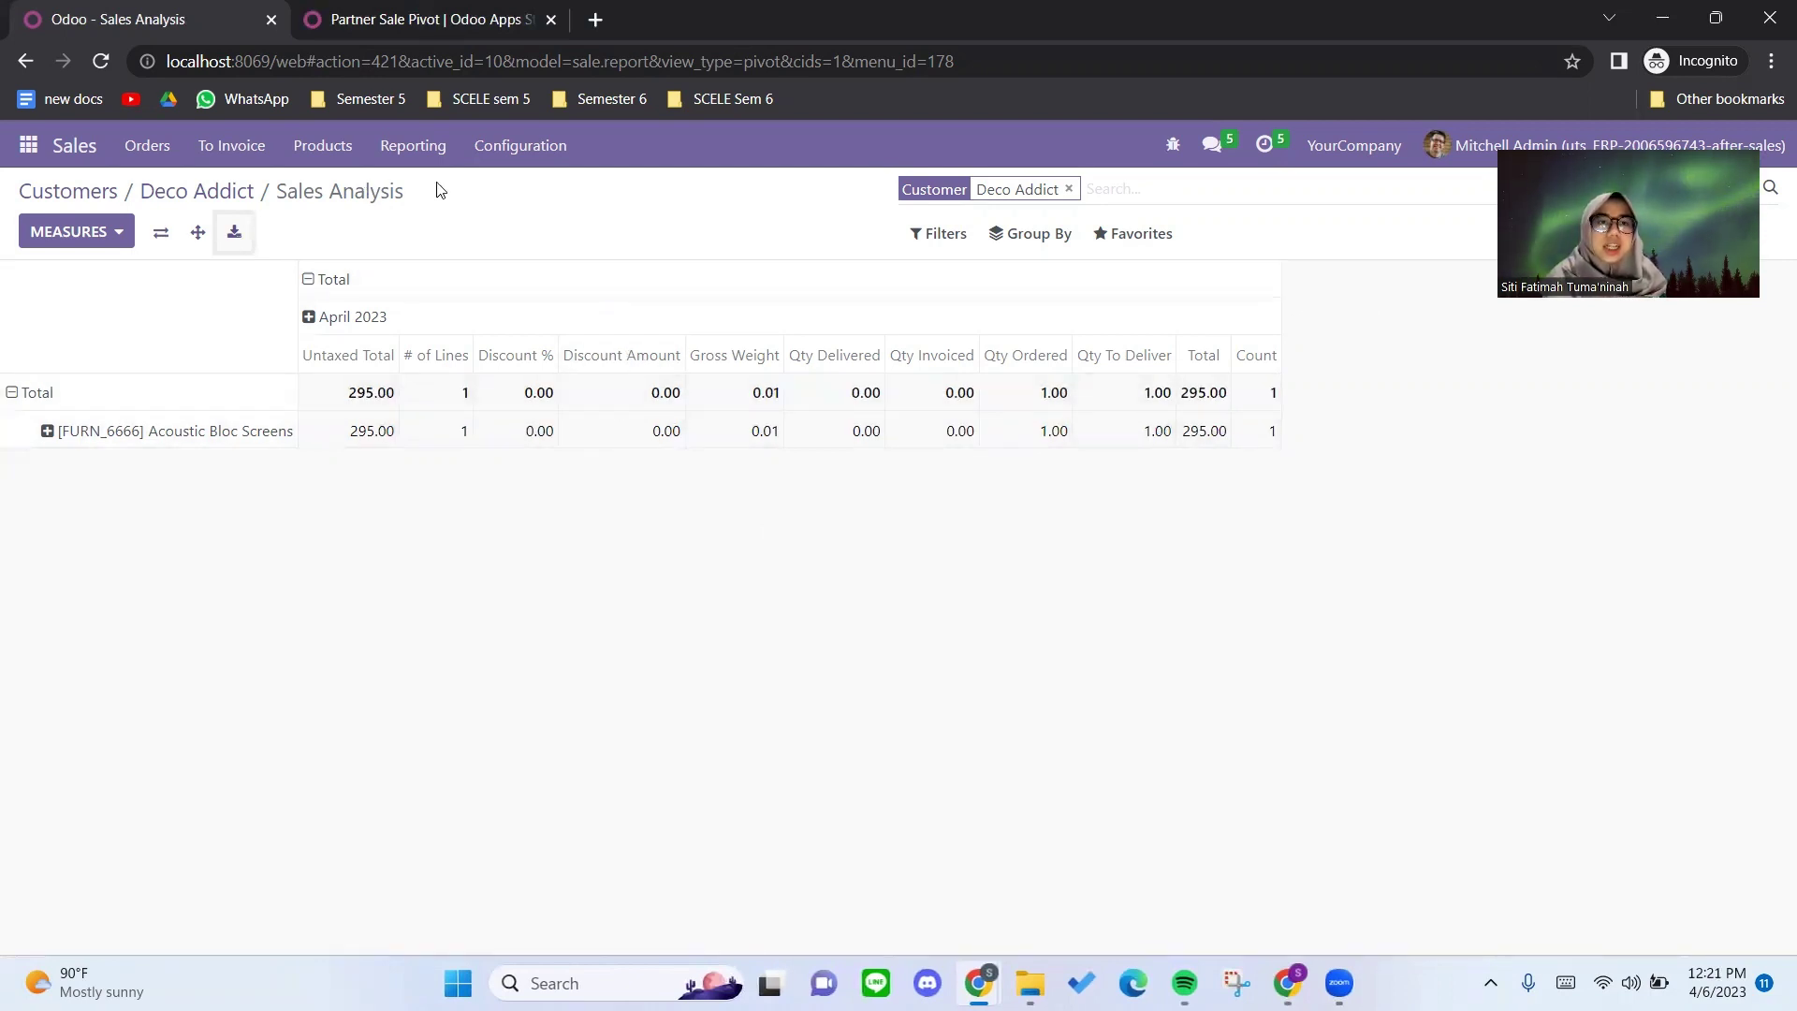
Remove the Deco Addict customer filter from the sales pivot and look through the March, April and total columns for all customers.
{"action": "left_click_drag", "start_coordinate": [440, 190], "coordinate": [313, 187]}
{"action": "left_click", "coordinate": [289, 214]}
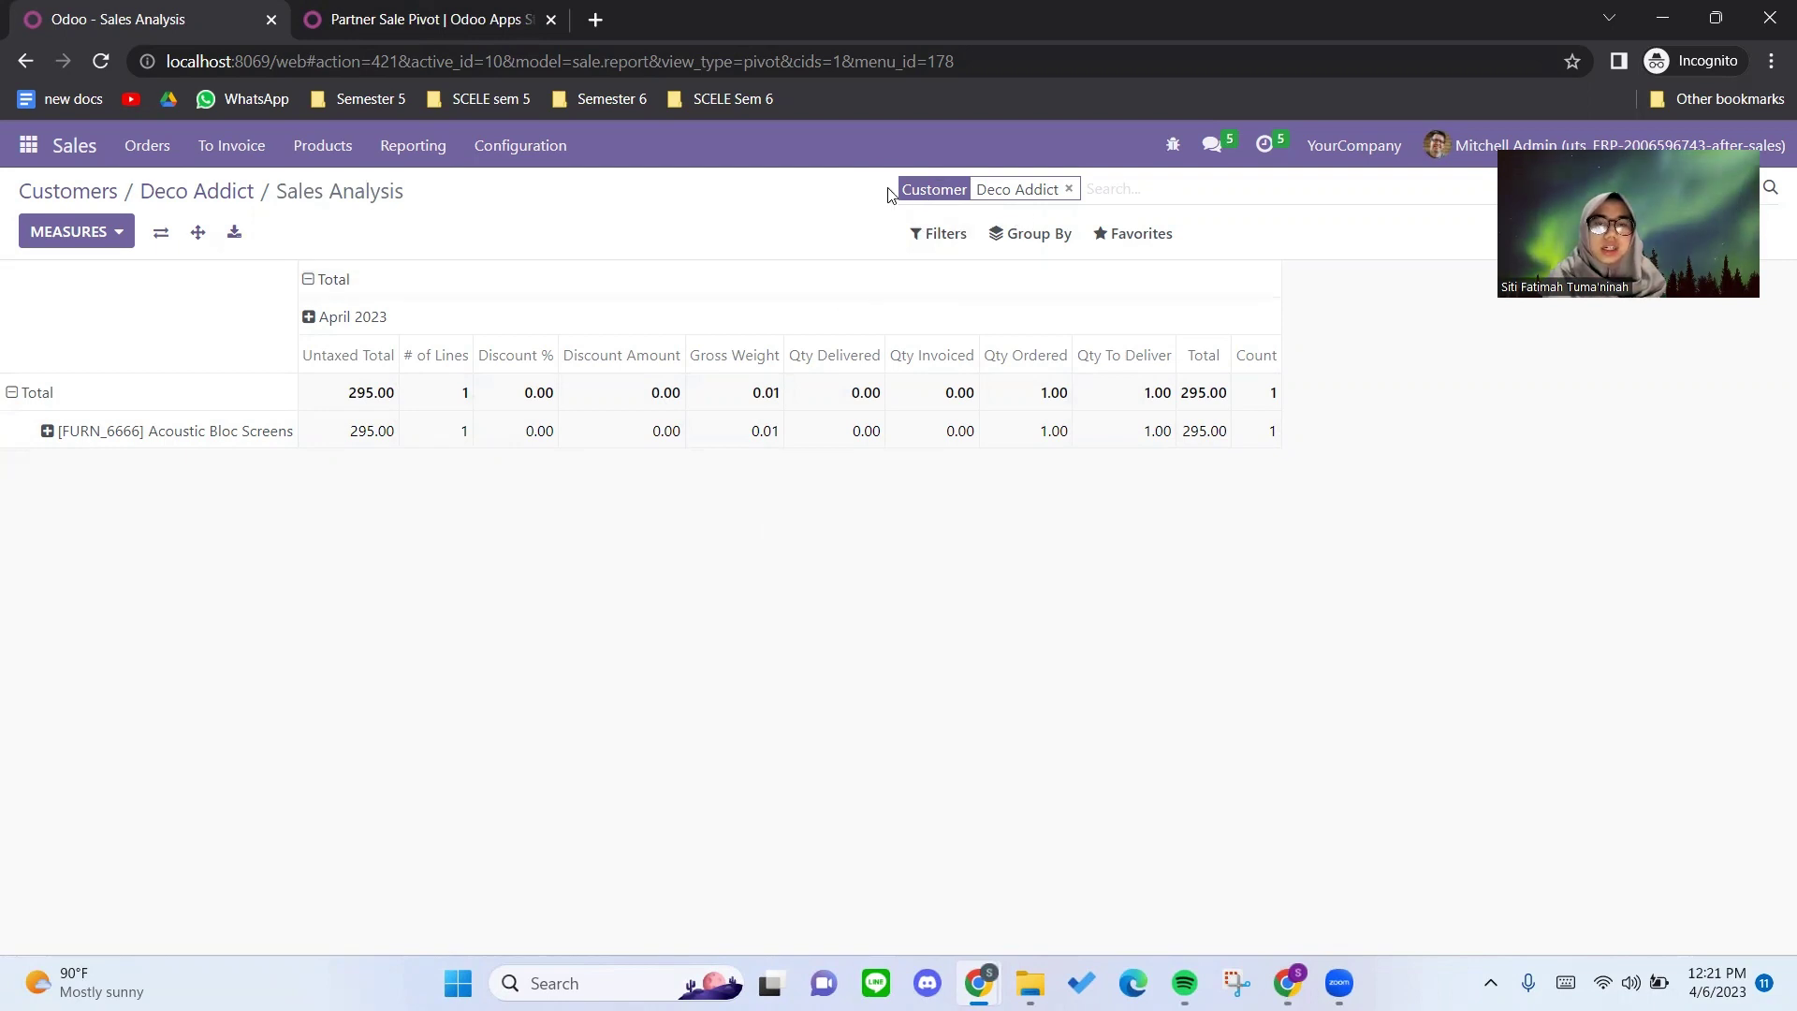
{"action": "left_click", "coordinate": [1069, 190]}
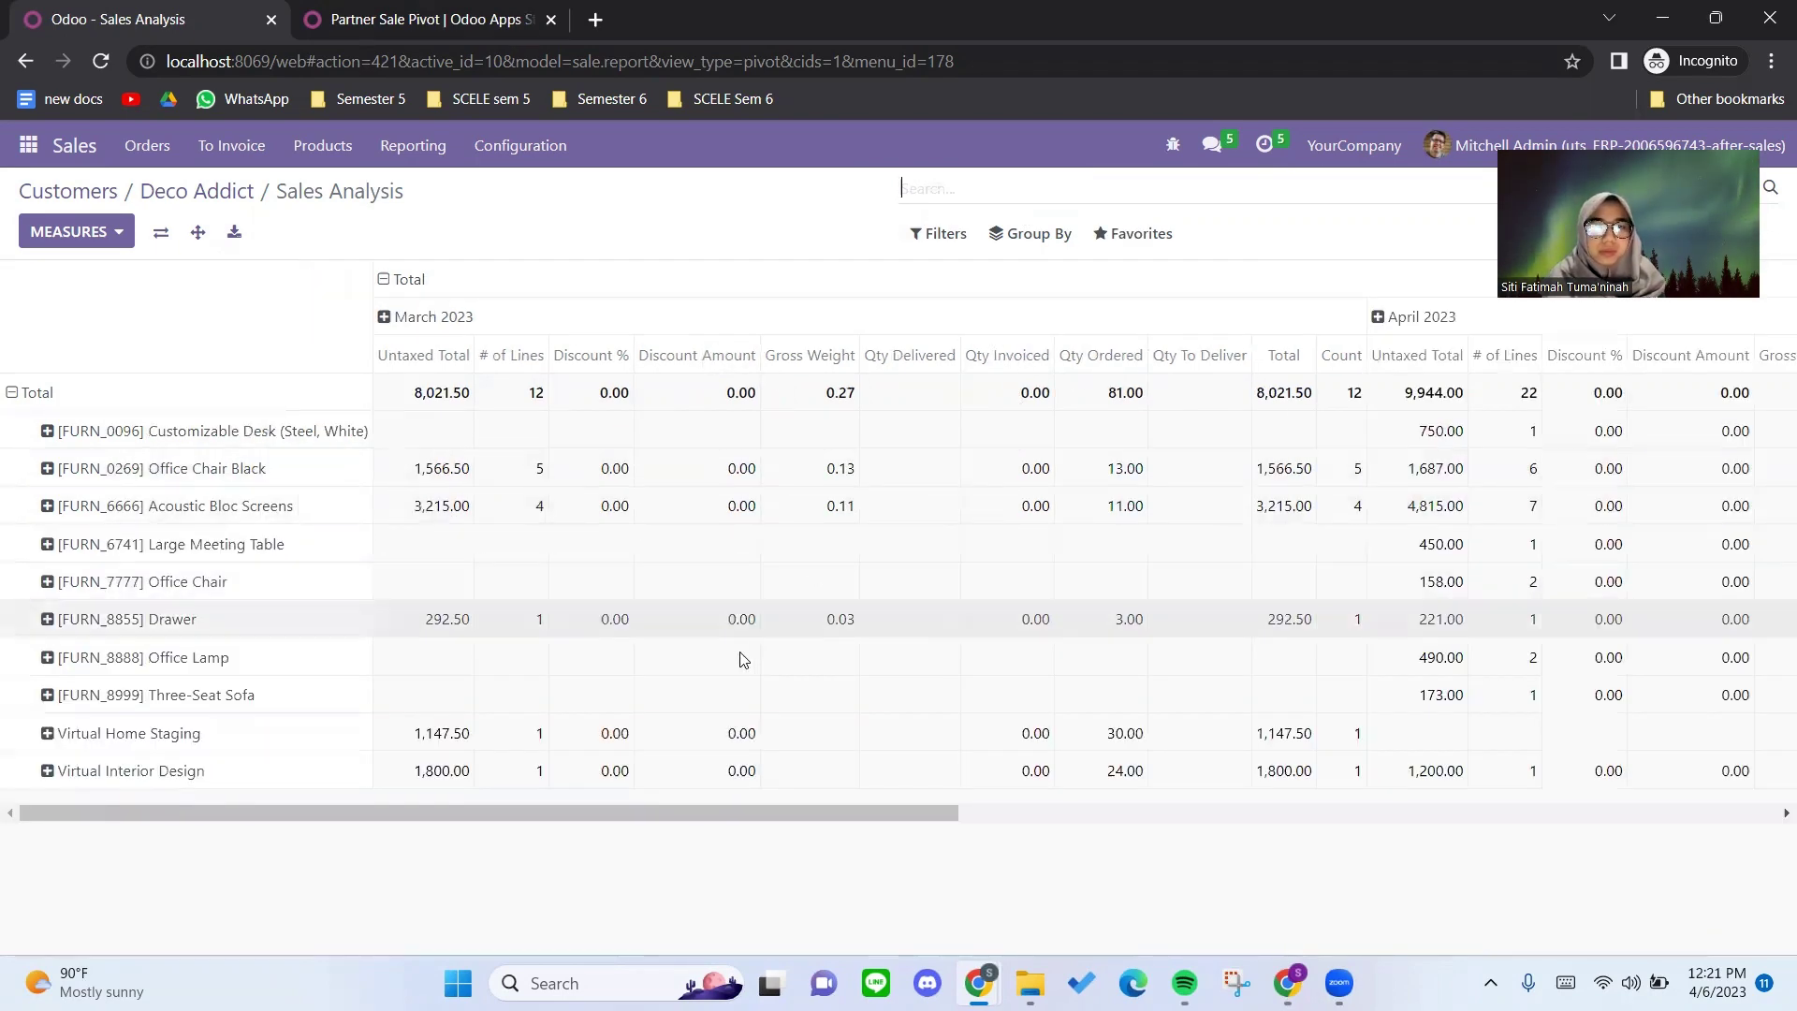
{"action": "left_click_drag", "start_coordinate": [652, 819], "coordinate": [1375, 814]}
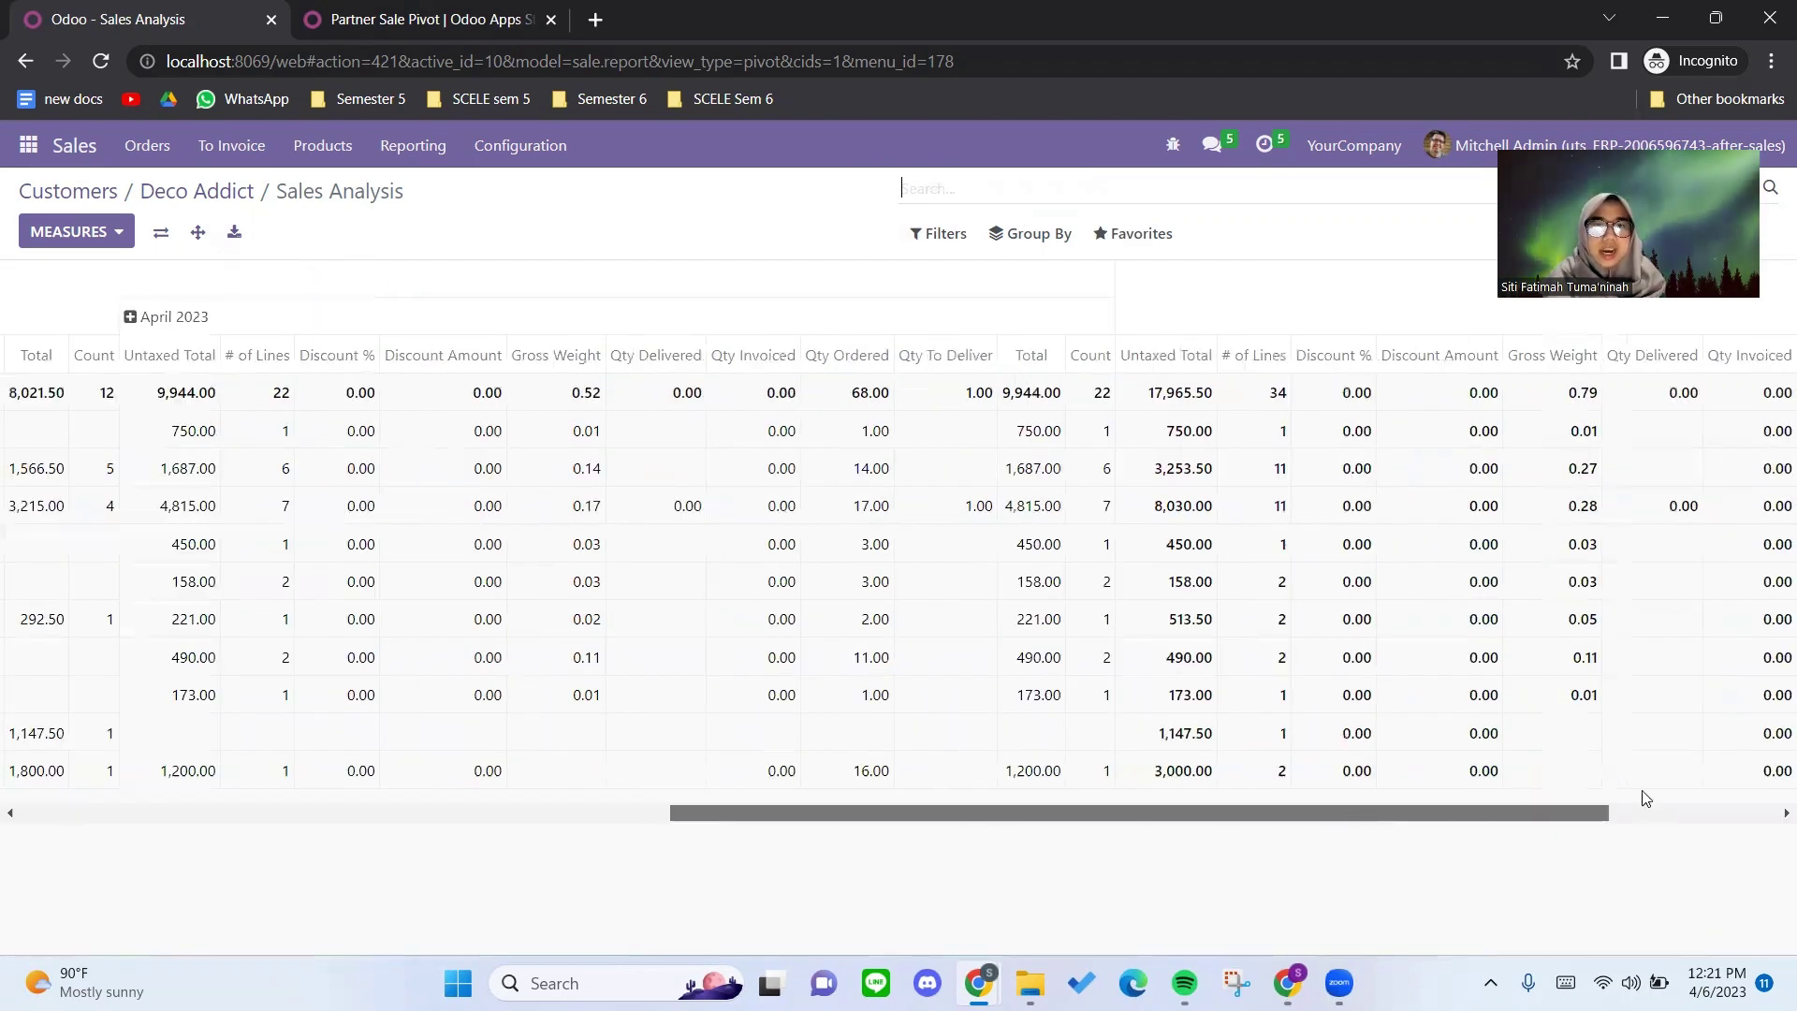
{"action": "left_click_drag", "start_coordinate": [1190, 816], "coordinate": [556, 816]}
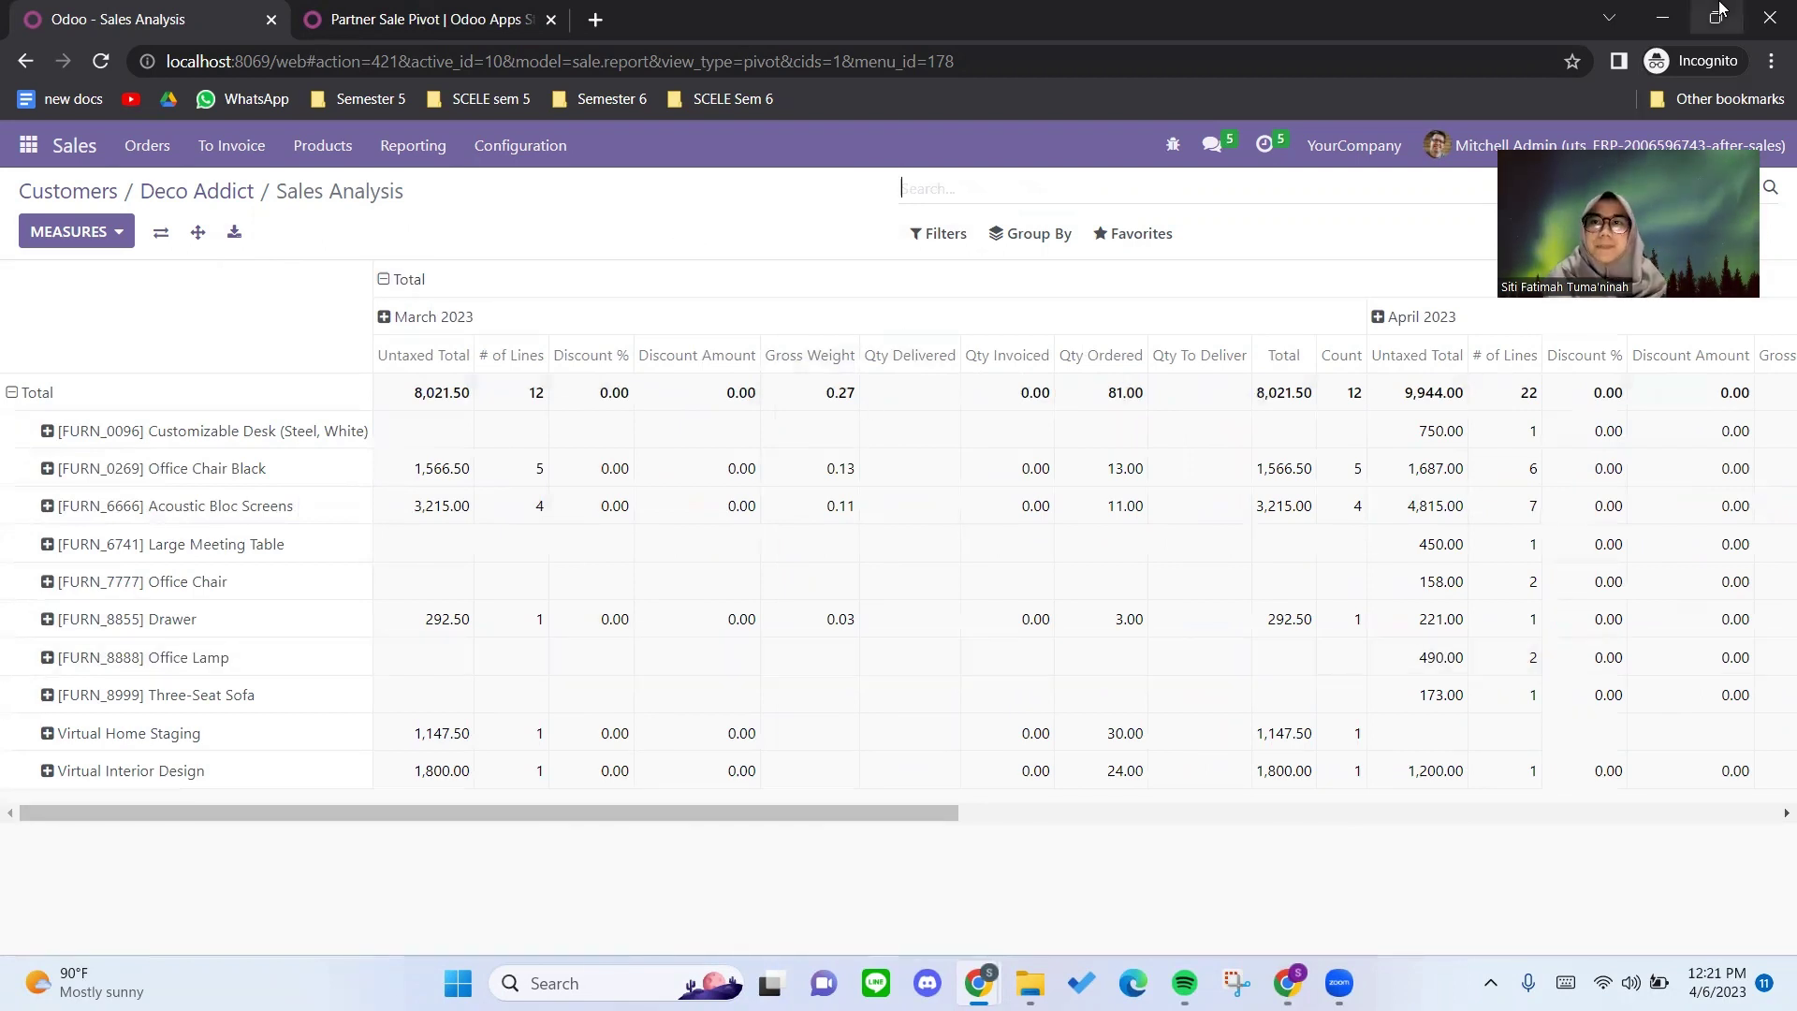
Arrange the Sales Analysis window side by side with the other browser window showing the Deco Addict customer form.
{"action": "mouse_move", "coordinate": [1720, 9]}
{"action": "left_click", "coordinate": [1623, 90]}
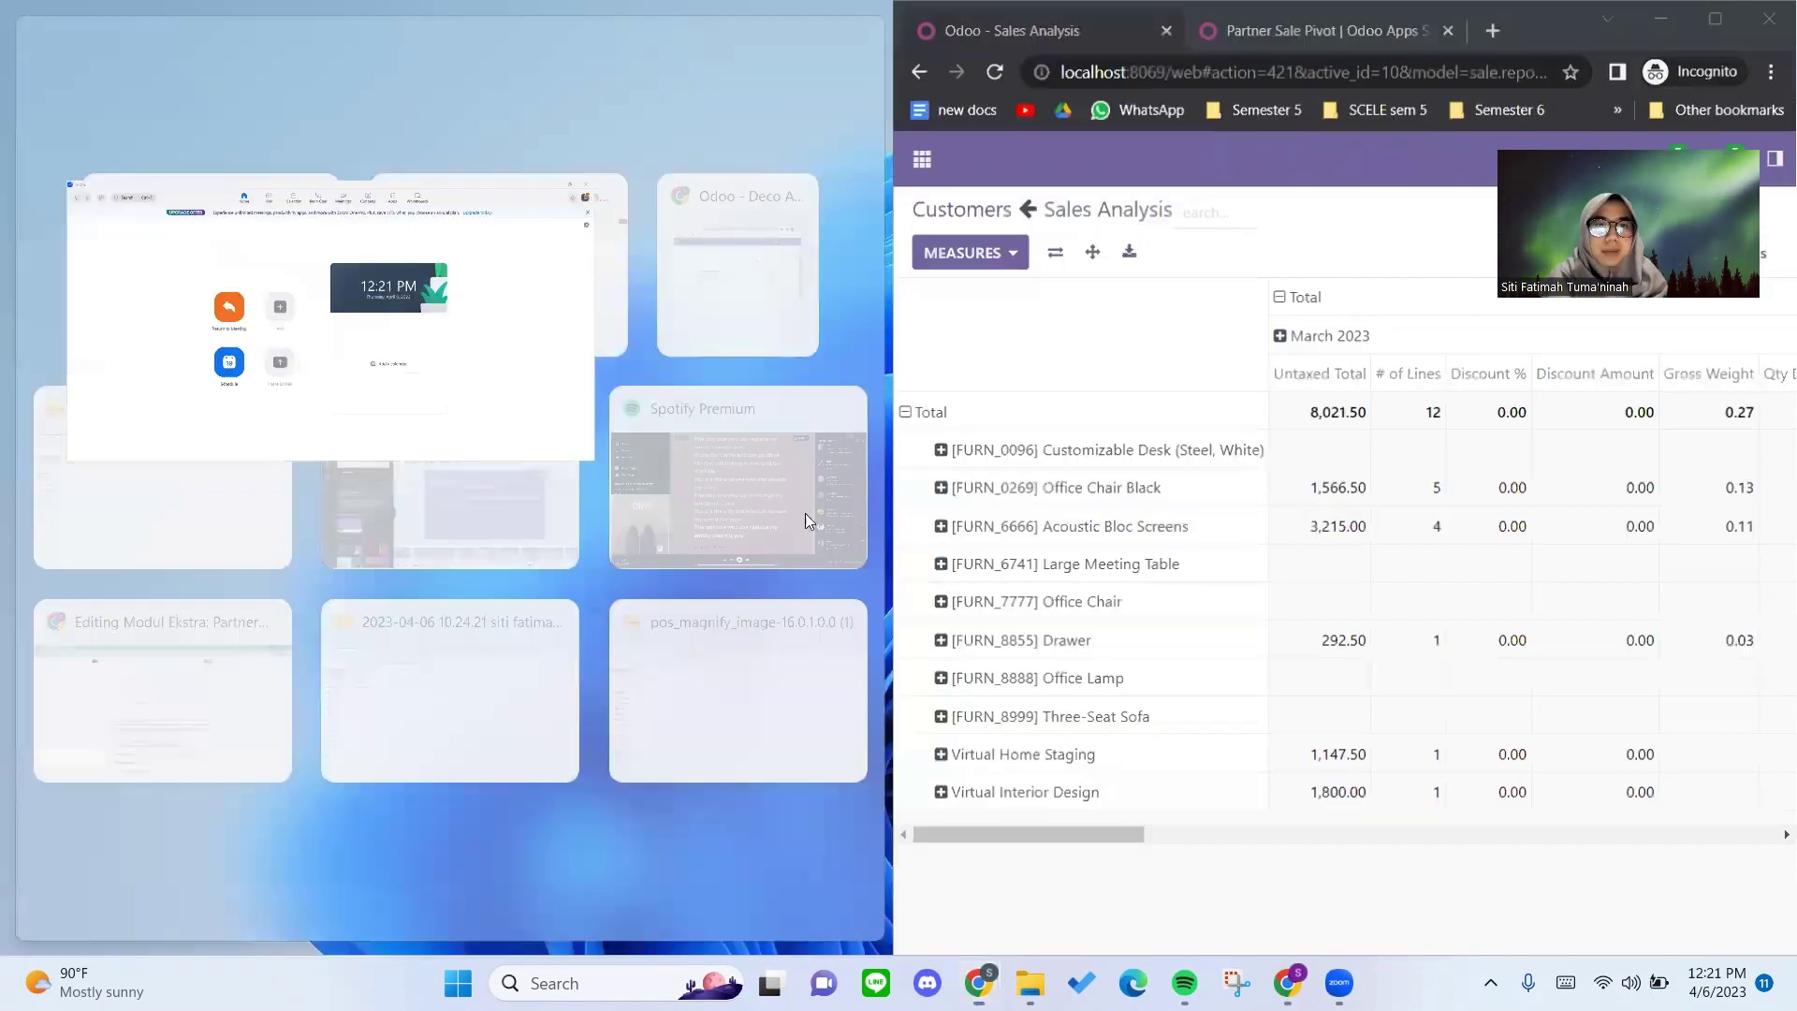
{"action": "left_click", "coordinate": [748, 328]}
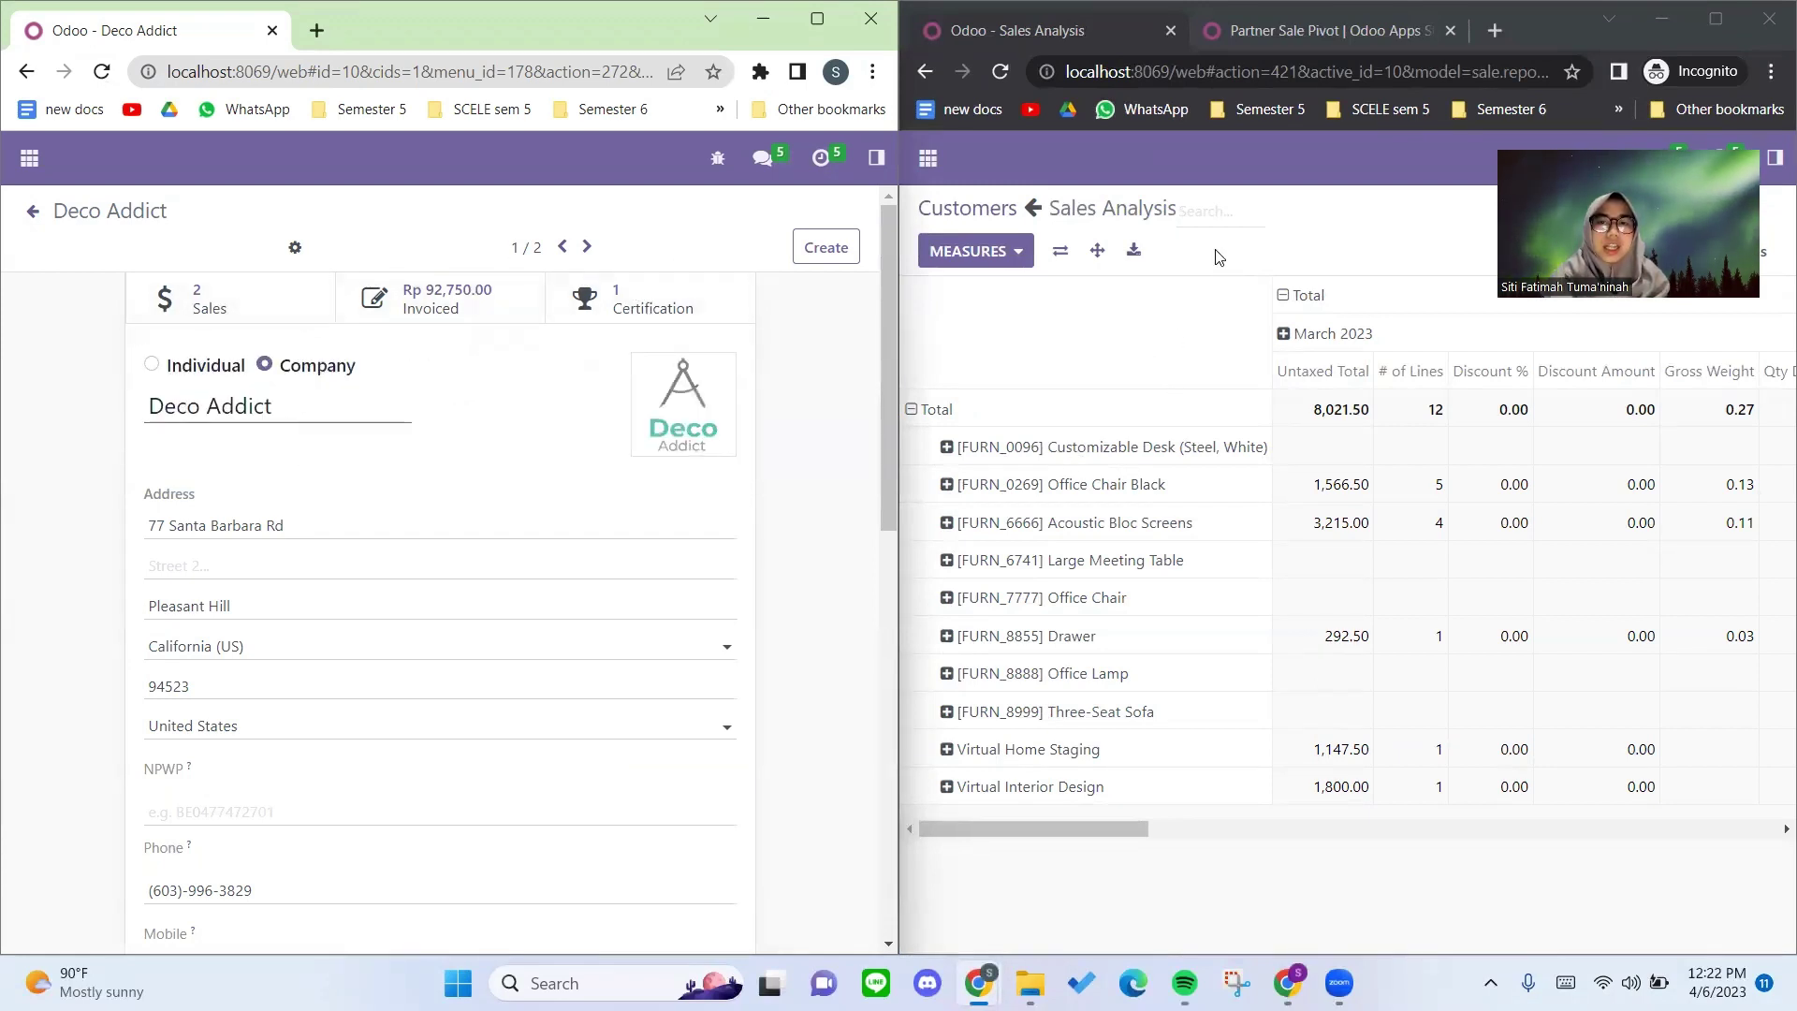
Return to the customer list in the incognito window, open Deco Addict's record and launch its Sales Analysis.
{"action": "left_click", "coordinate": [1004, 211]}
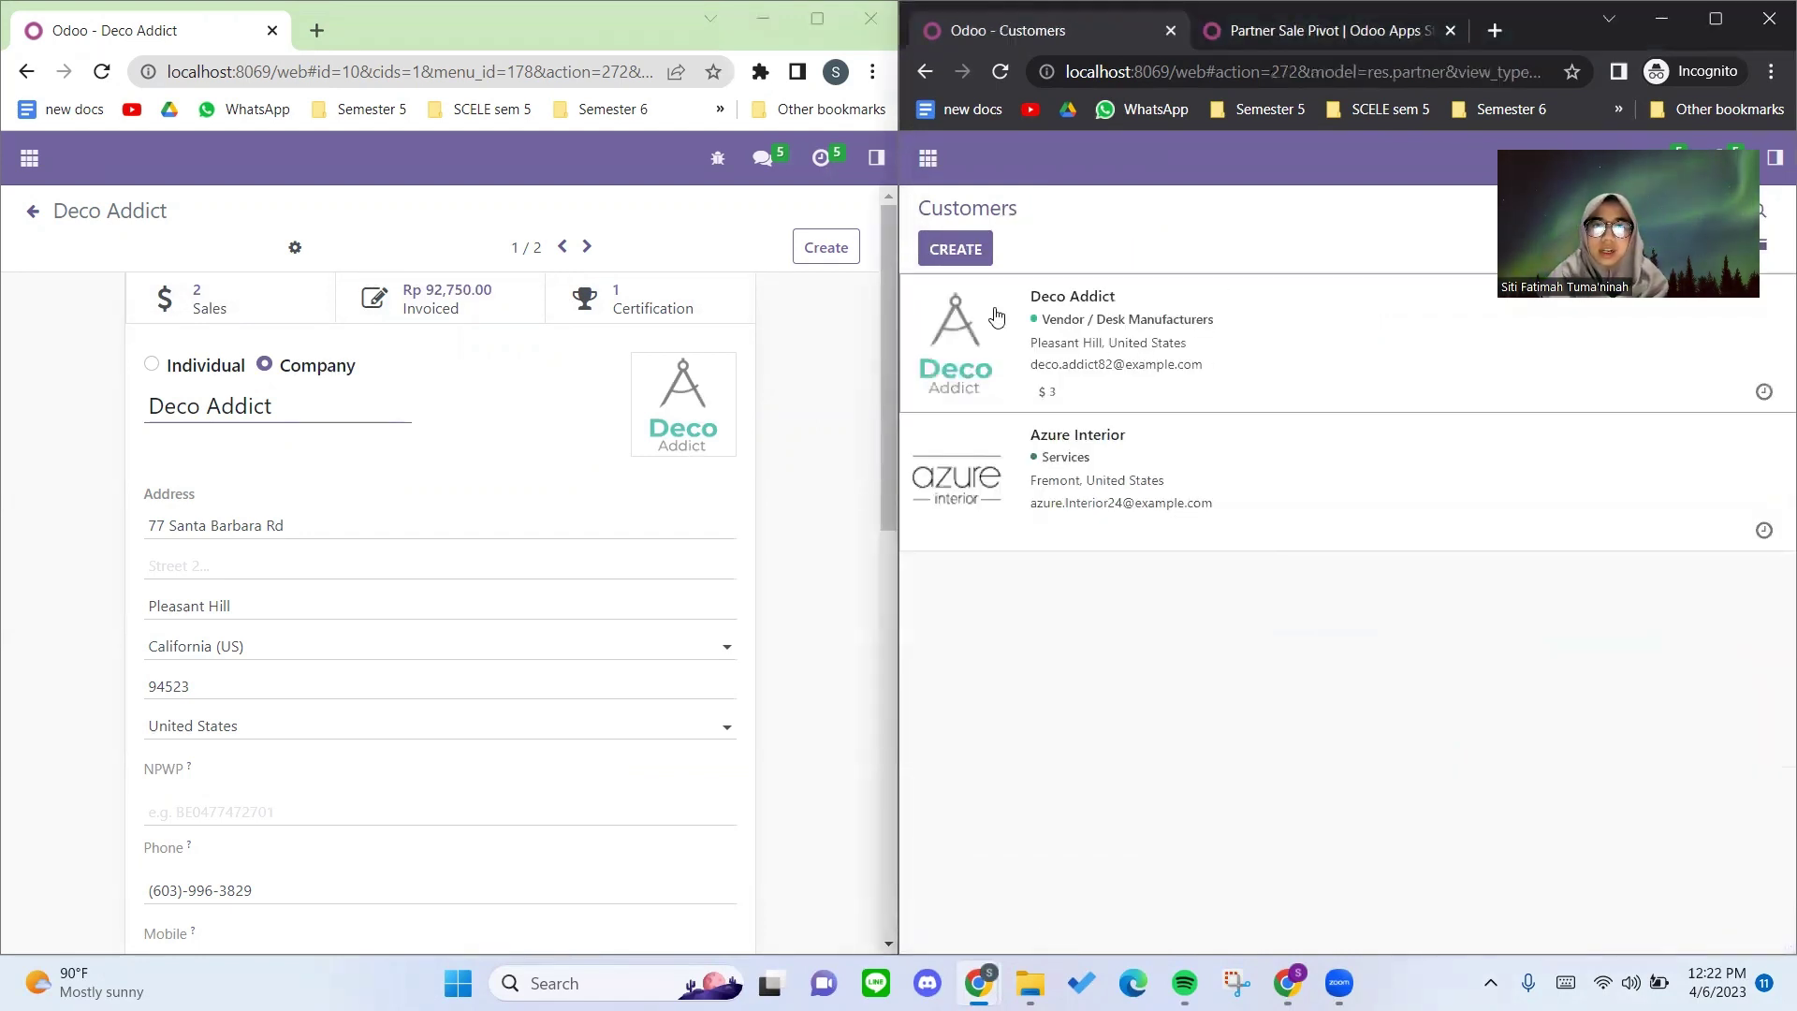
{"action": "left_click", "coordinate": [1137, 356]}
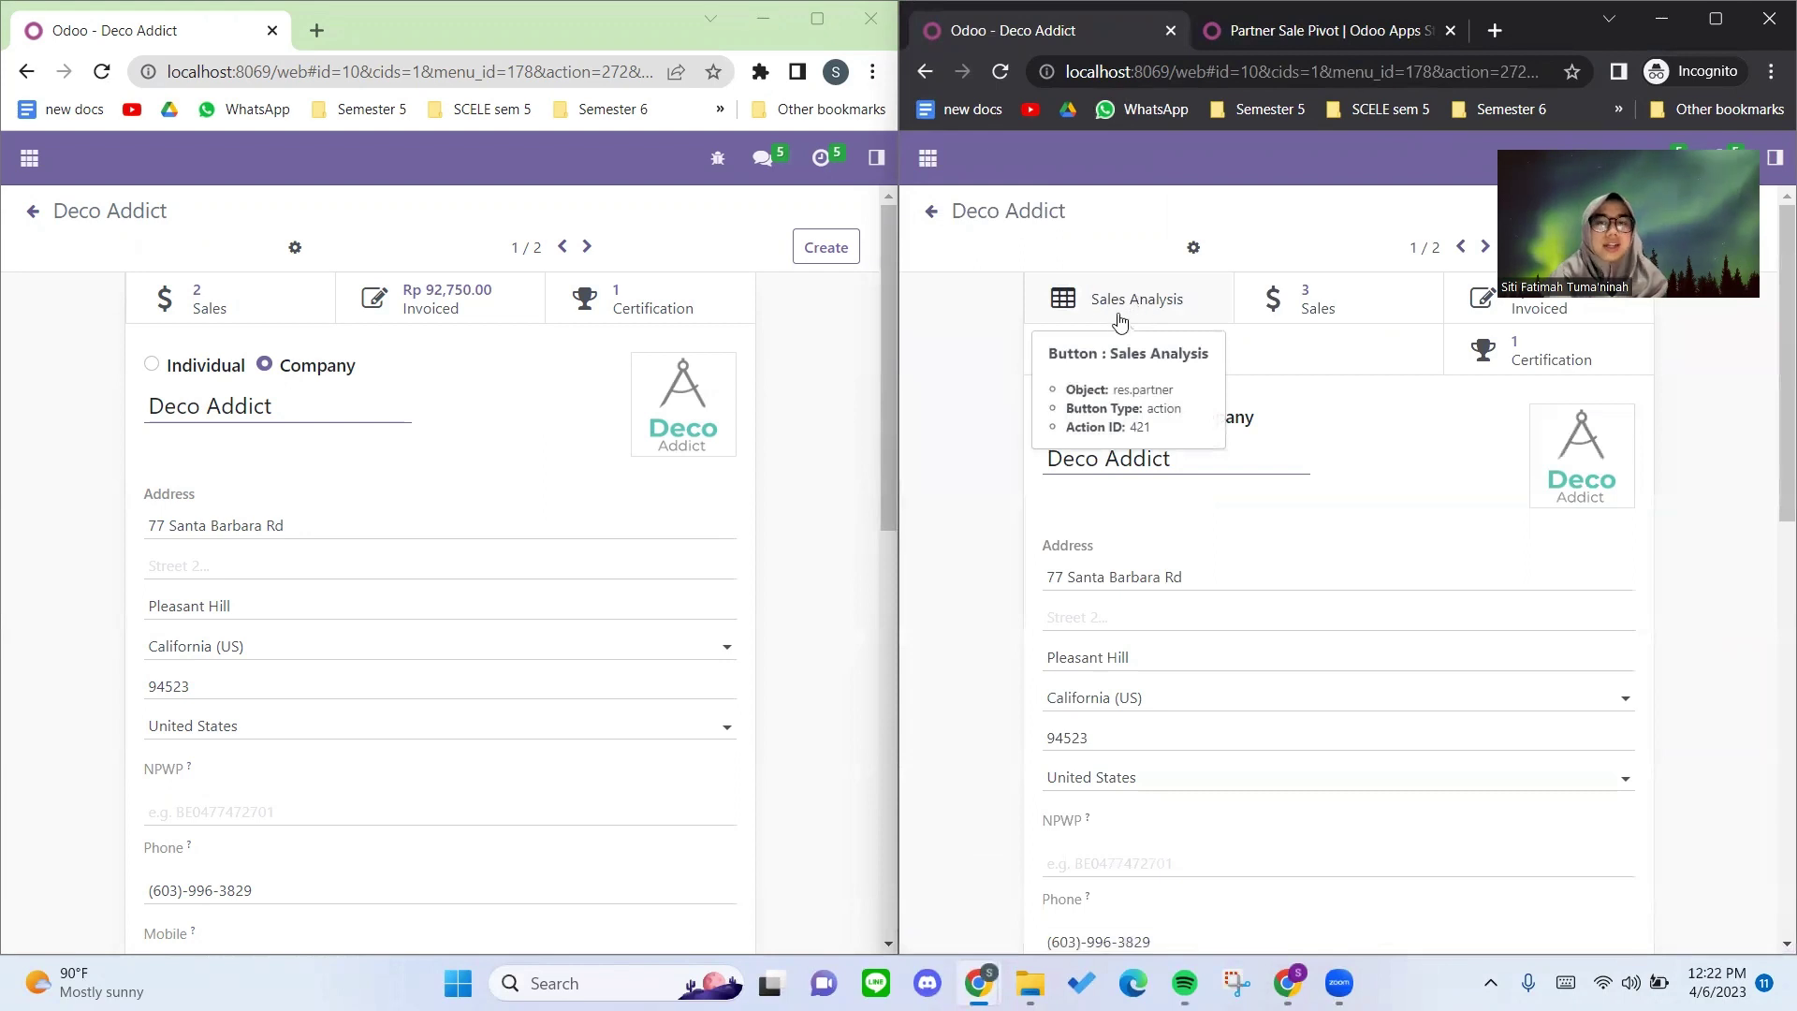
{"action": "left_click", "coordinate": [1129, 304]}
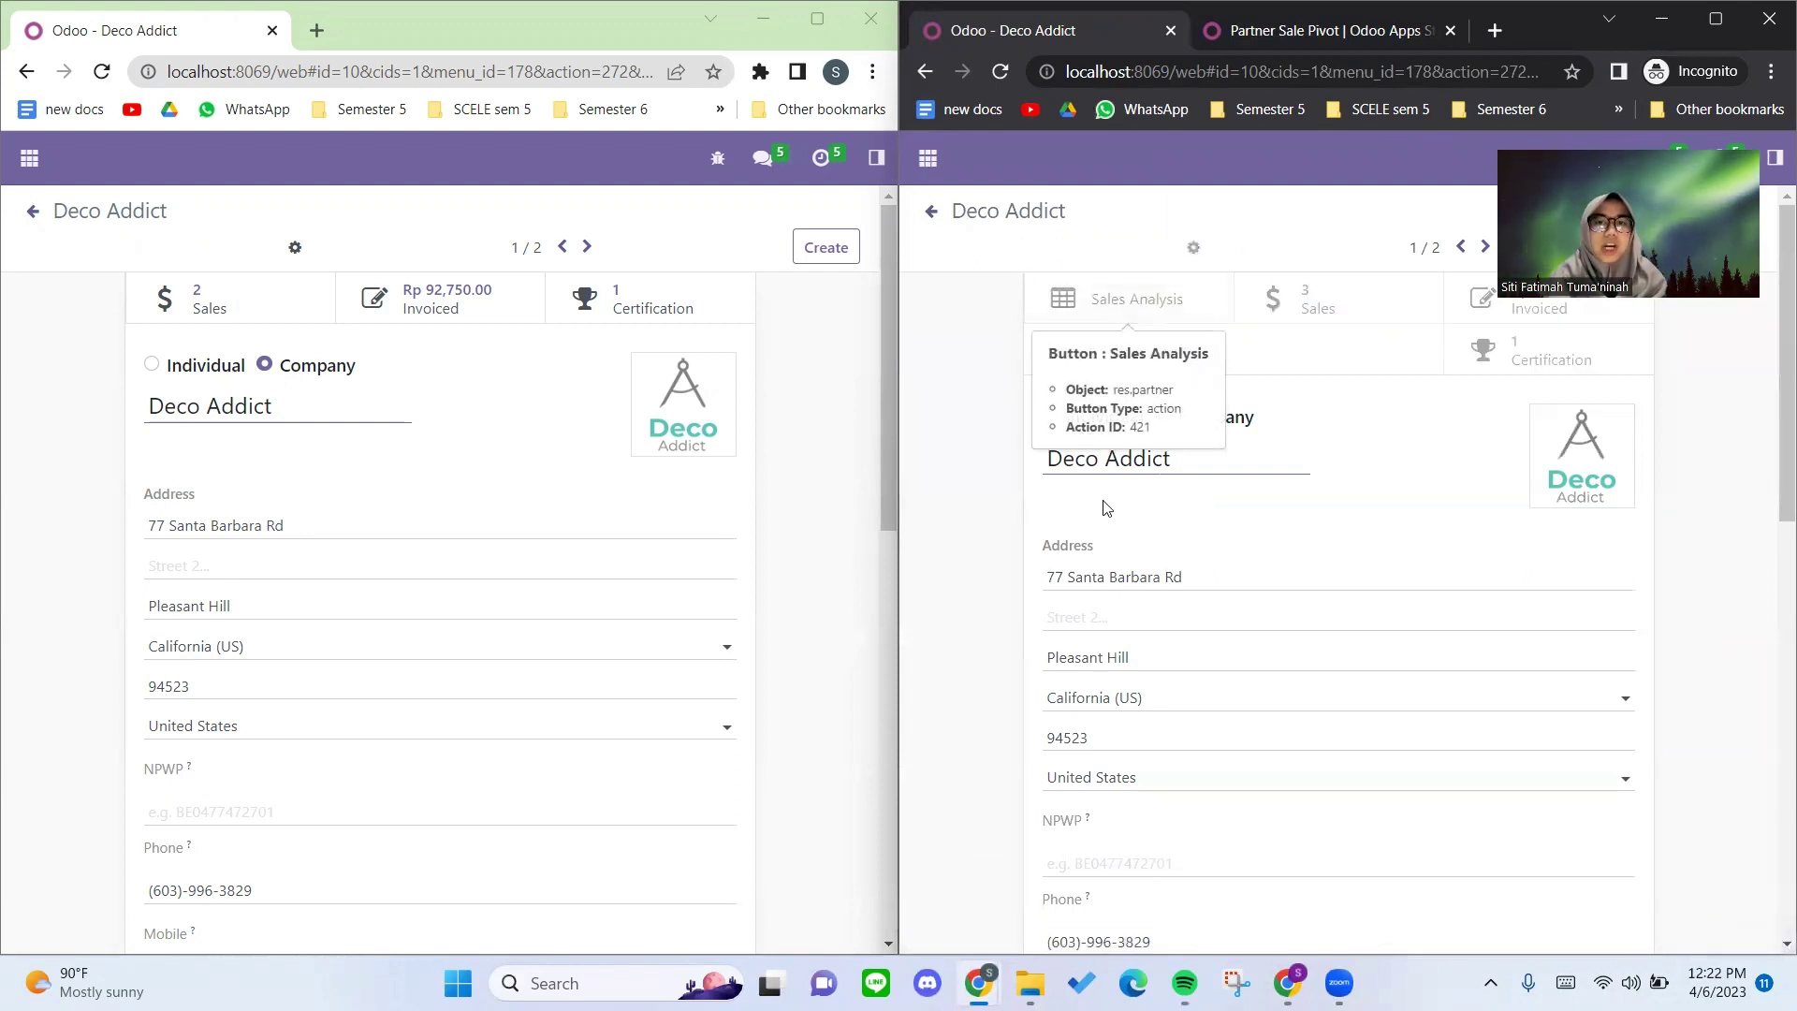